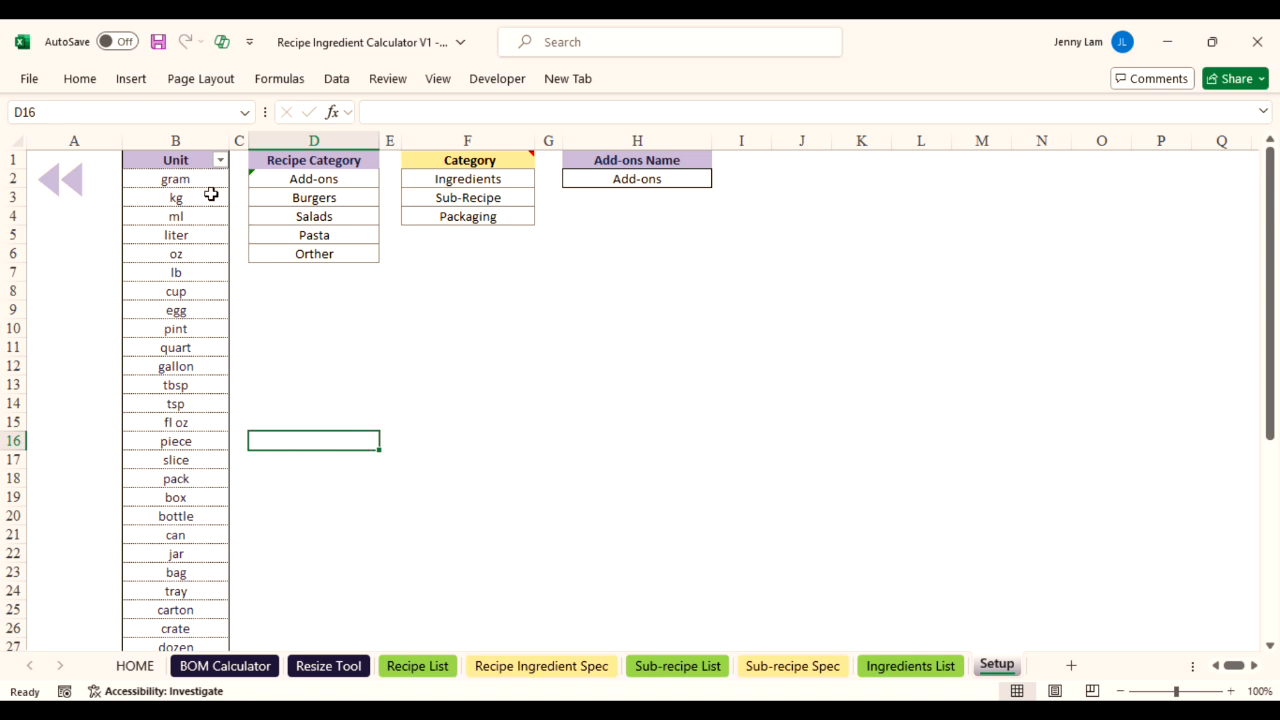
- Review the Unit and Recipe Category lists on the Setup sheet and switch to the Ingredients List sheet
{"action": "left_click", "coordinate": [194, 163]}
{"action": "left_click", "coordinate": [194, 176]}
{"action": "left_click", "coordinate": [194, 199]}
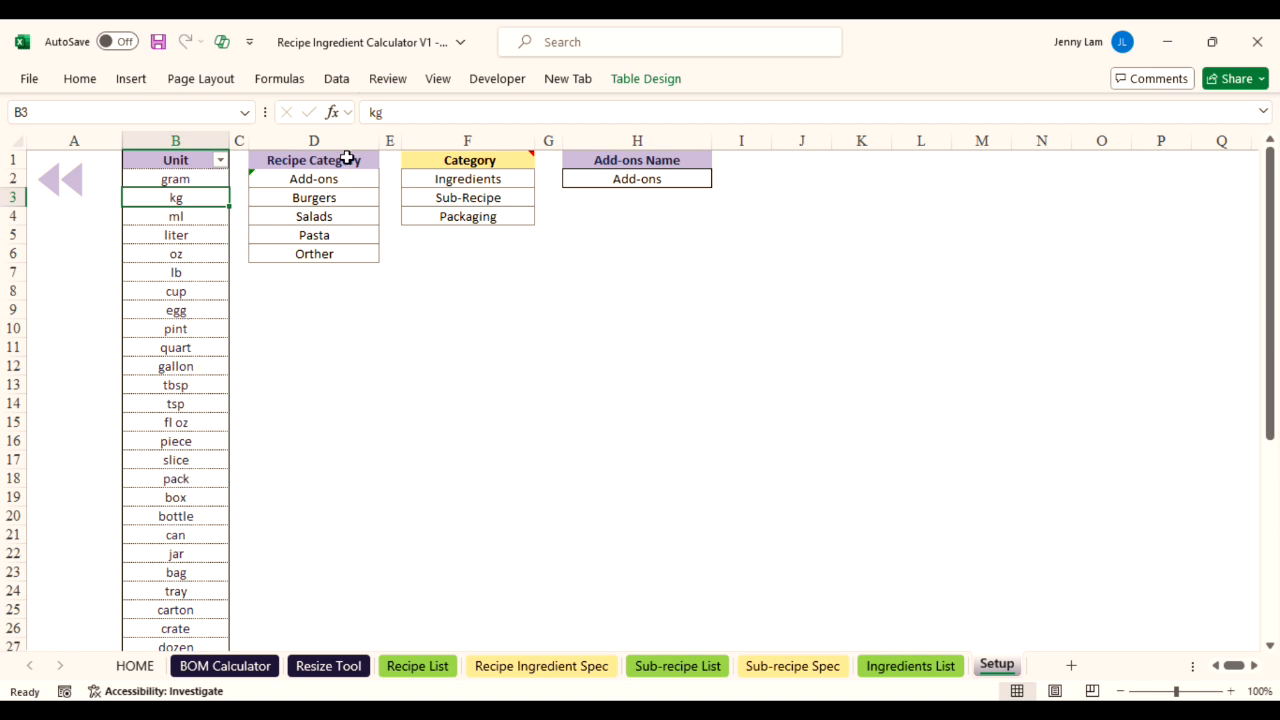
{"action": "left_click", "coordinate": [352, 165]}
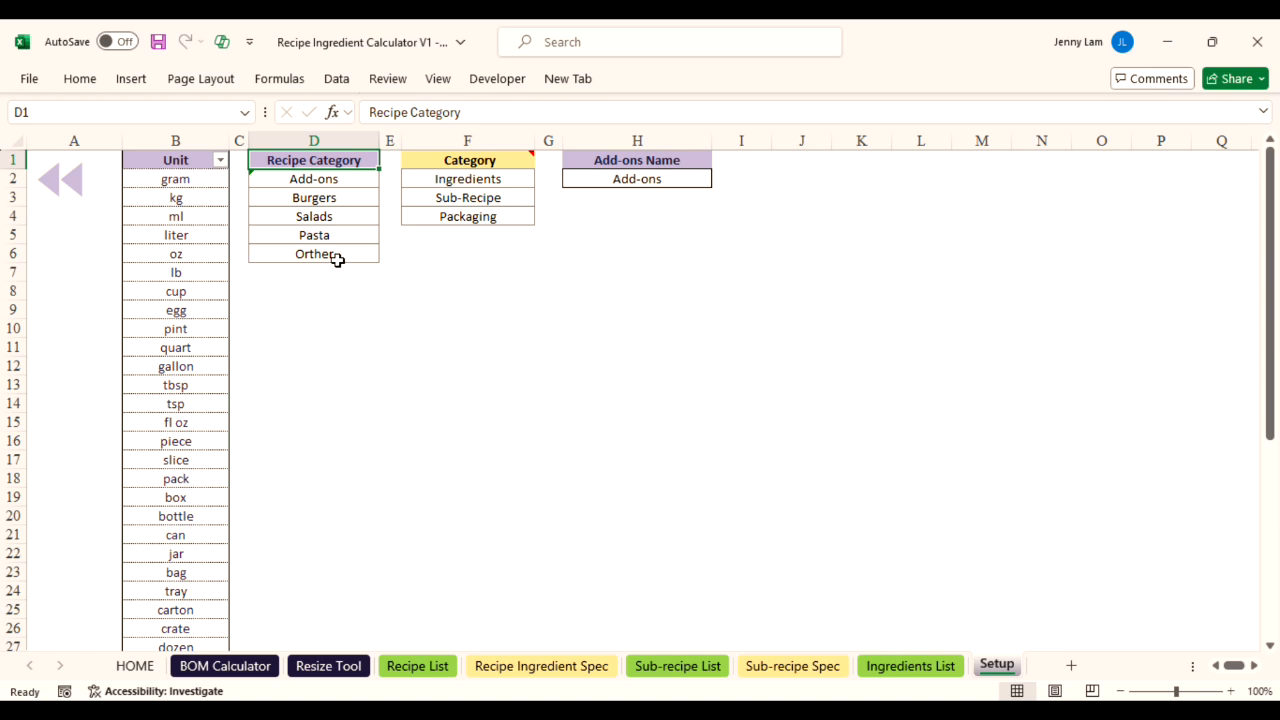
{"action": "mouse_move", "coordinate": [530, 162]}
{"action": "left_click", "coordinate": [916, 667]}
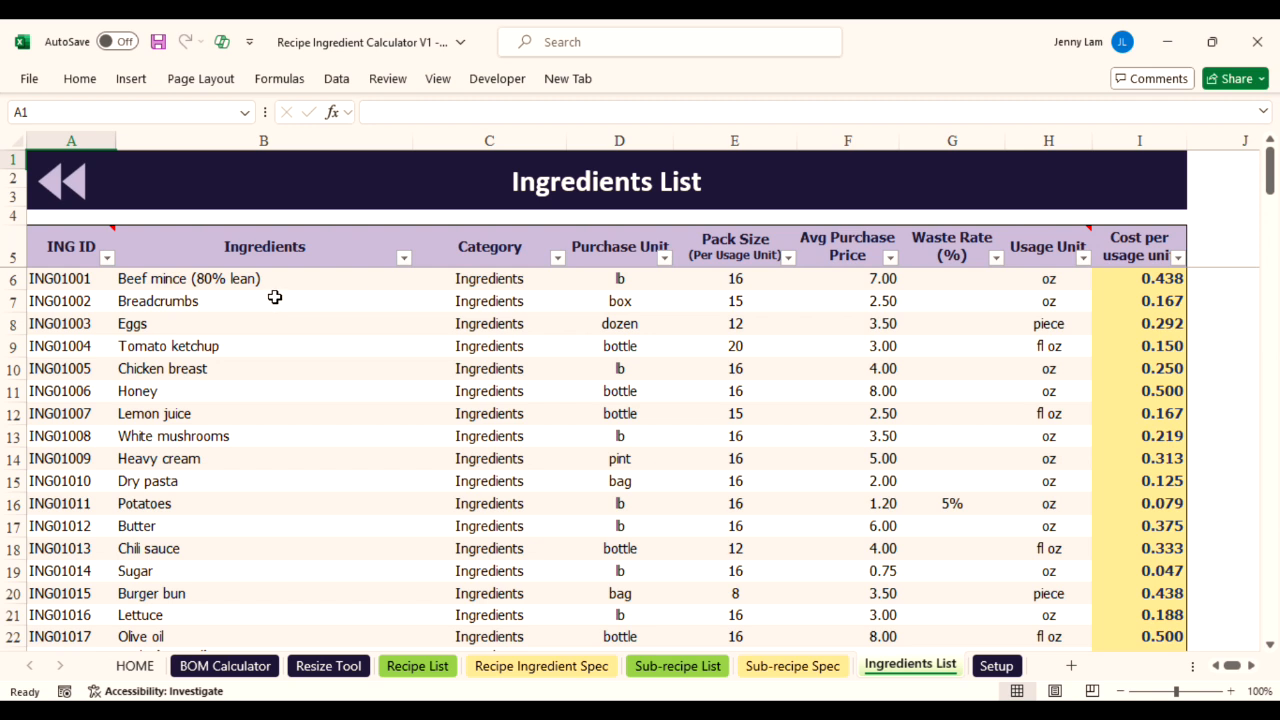
- Try the duplicate ID ING01001 for Breadcrumbs in the ingredients table and undo the change
{"action": "left_click", "coordinate": [90, 280]}
{"action": "left_click", "coordinate": [96, 300]}
{"action": "double_click", "coordinate": [96, 300]}
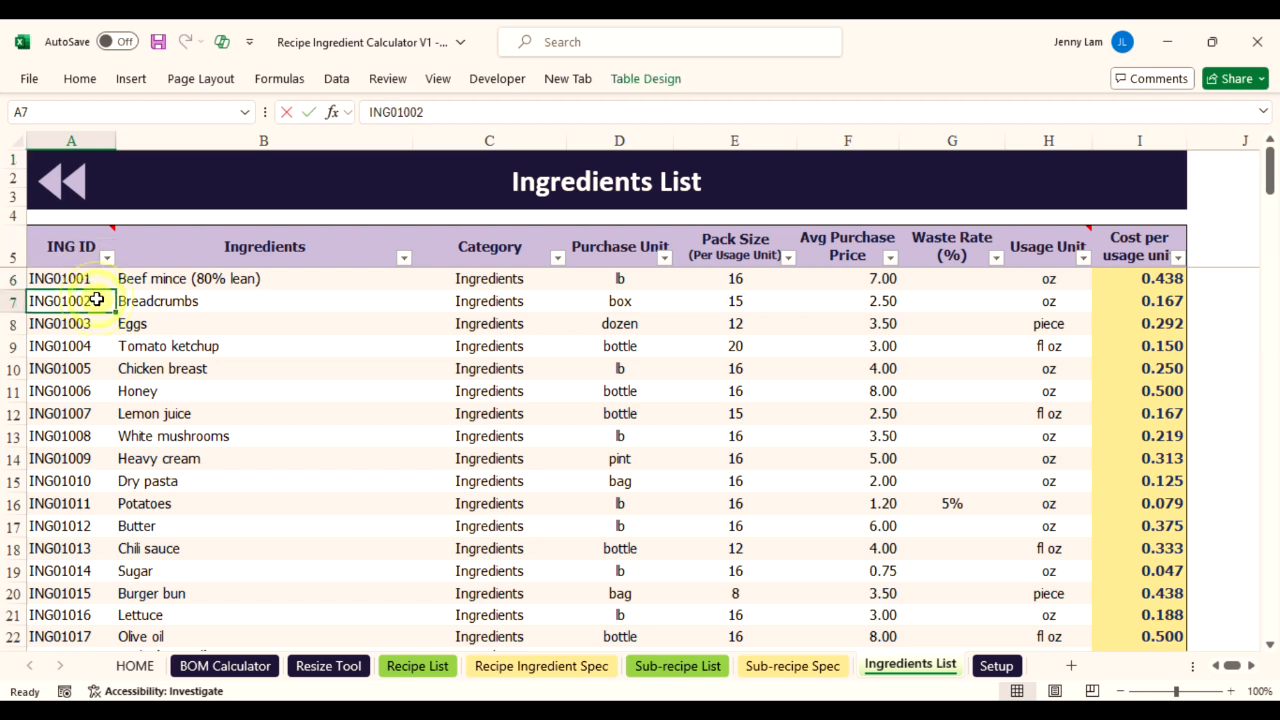
{"action": "mouse_move", "coordinate": [98, 252]}
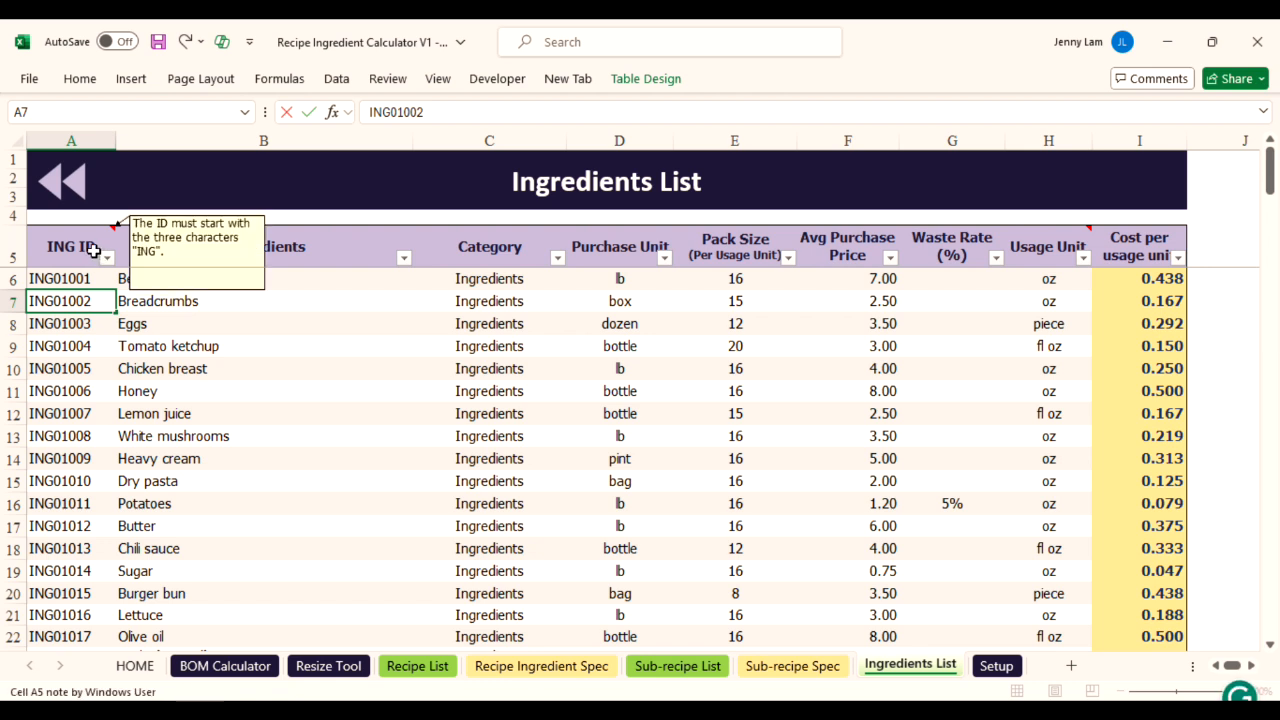
{"action": "key", "text": "BackSpace"}
{"action": "type", "text": "1"}
{"action": "key", "text": "Return"}
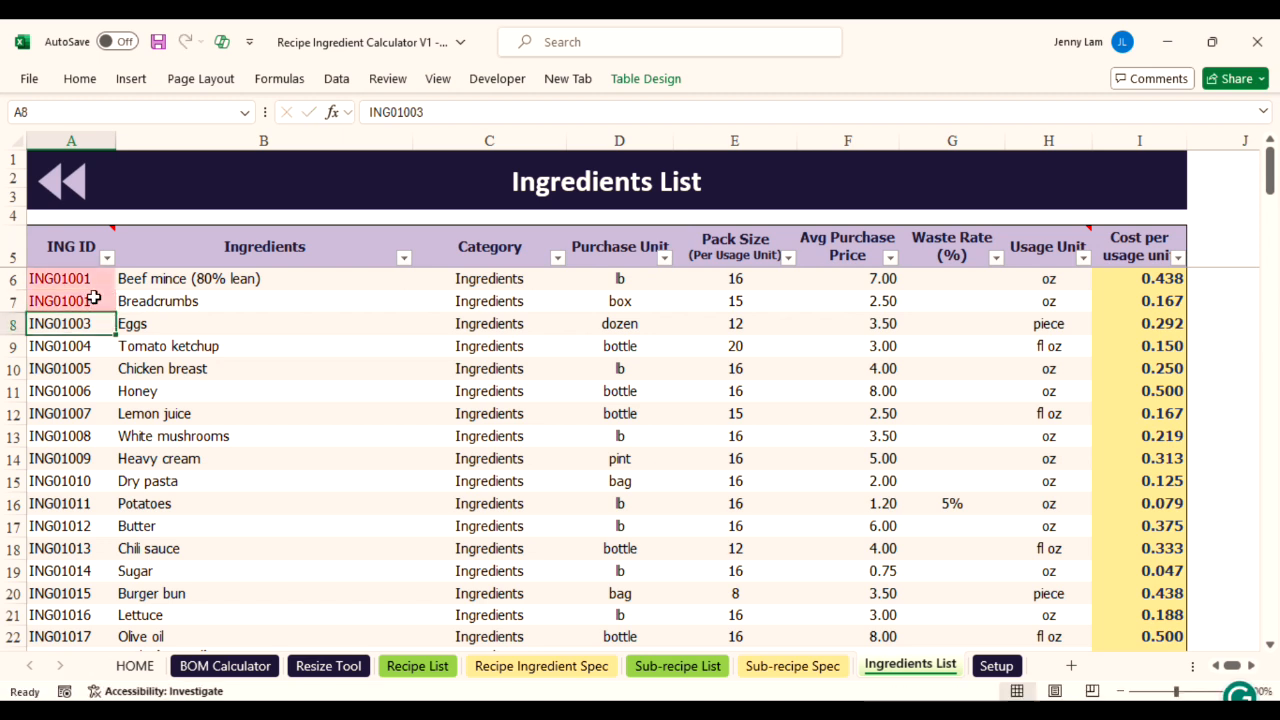
{"action": "key", "text": "ctrl+z"}
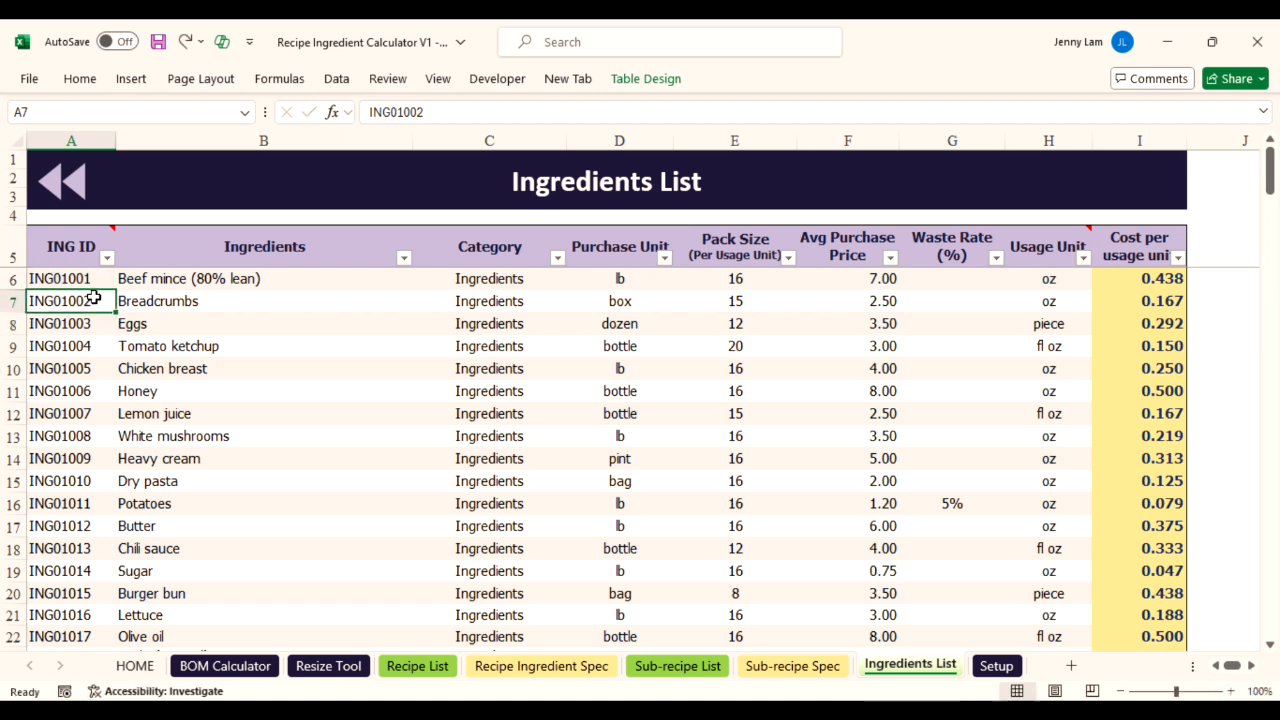
- Examine the Purchase Unit and Usage Unit columns of the ingredients table and read the Usage Unit header note
{"action": "left_click", "coordinate": [319, 317]}
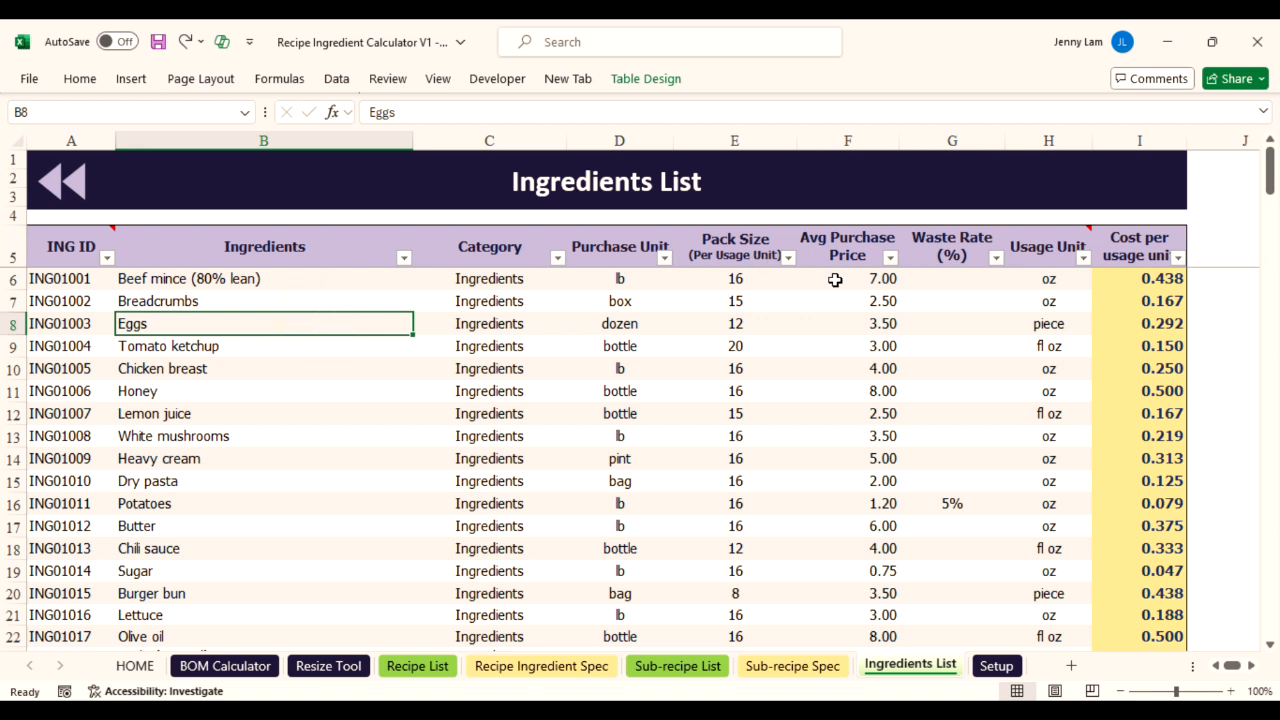
{"action": "left_click", "coordinate": [634, 254]}
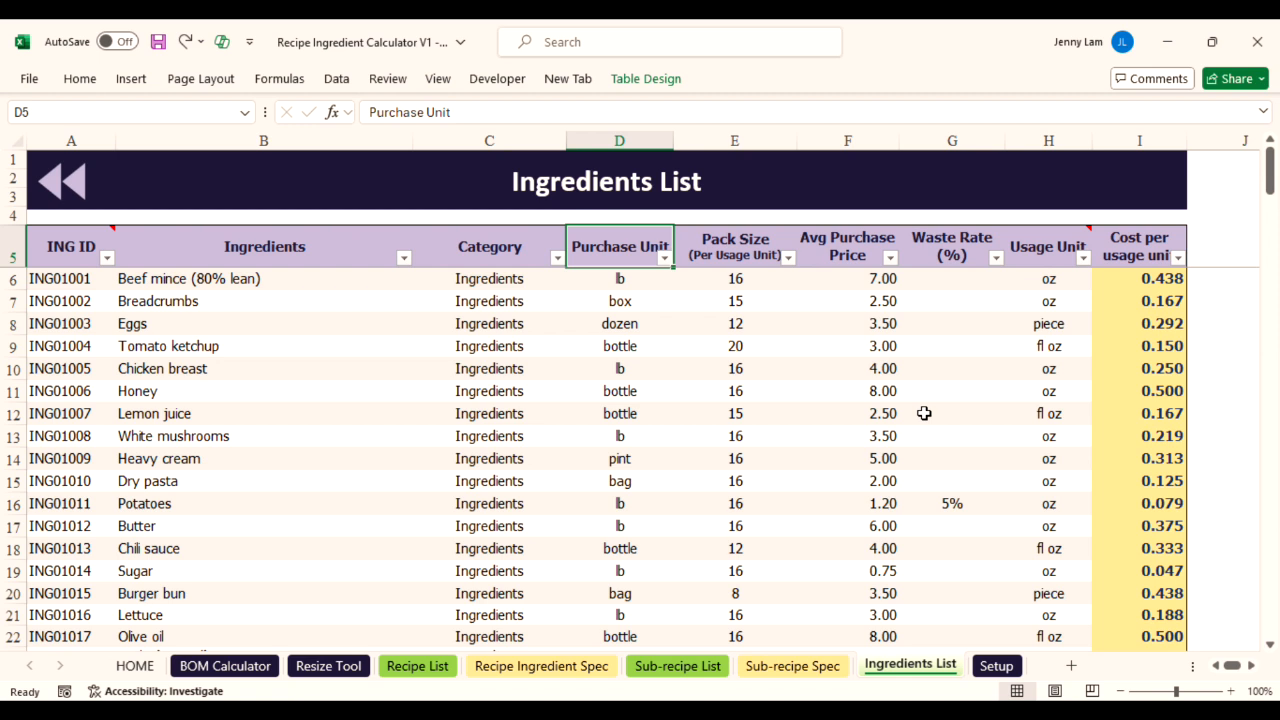
{"action": "left_click", "coordinate": [1041, 225]}
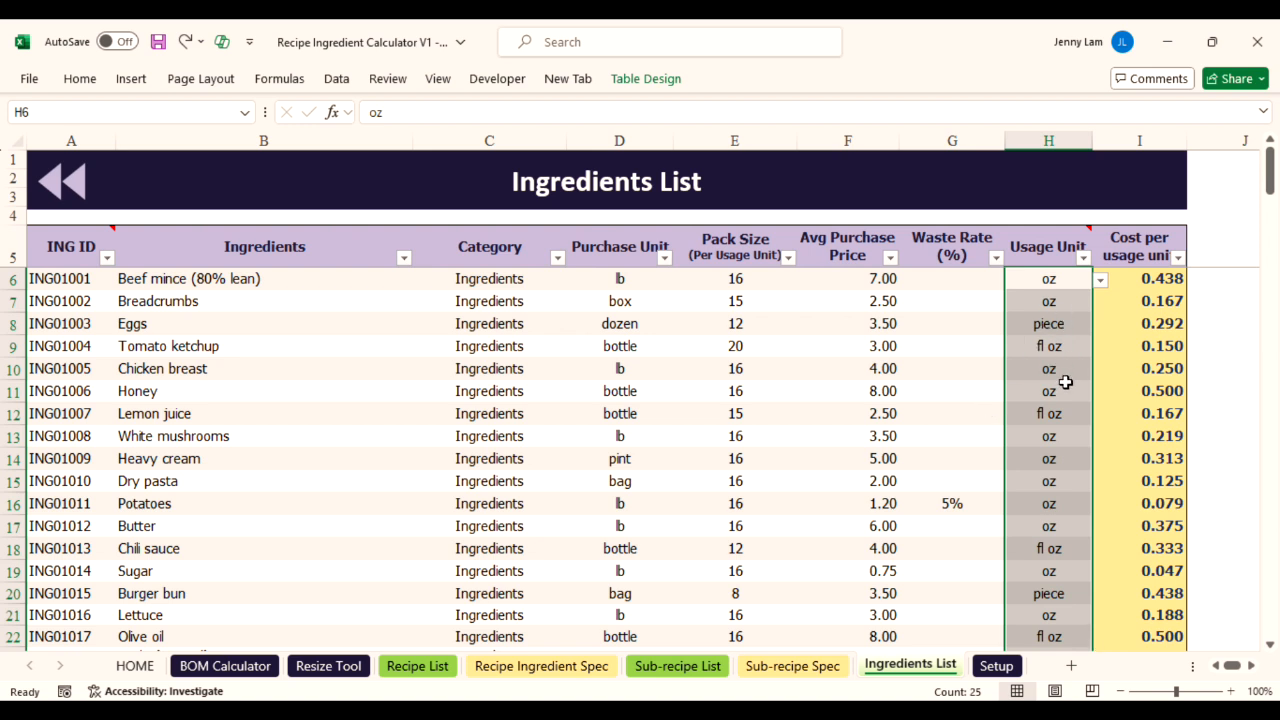
{"action": "left_click", "coordinate": [987, 413]}
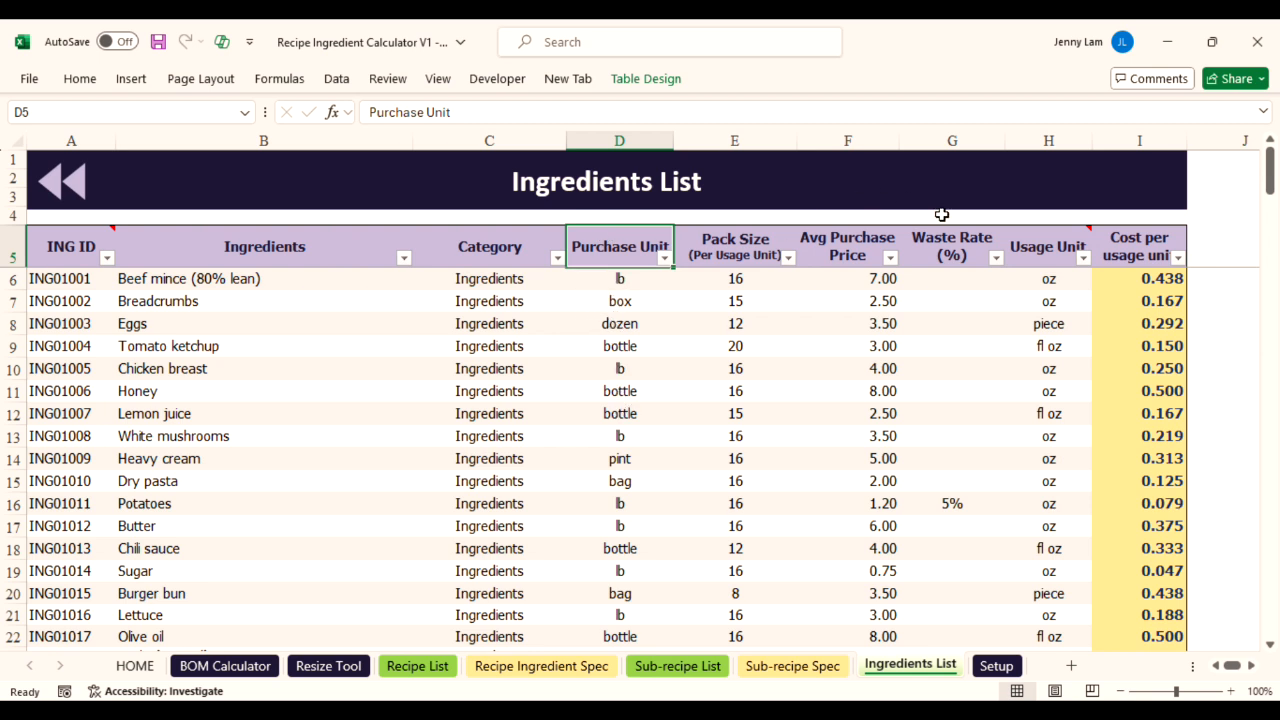
{"action": "mouse_move", "coordinate": [1055, 256]}
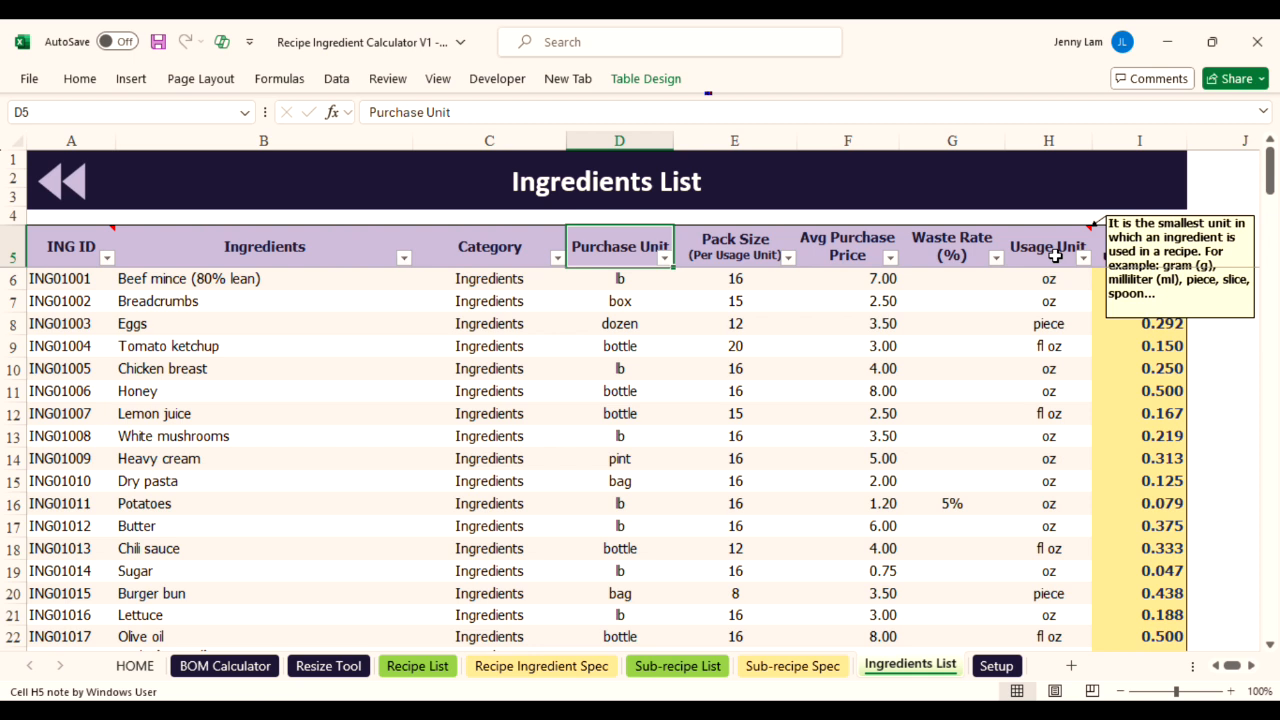
- Compare the purchase unit, pack size and usage unit in the Milk and Beef mince rows
{"action": "scroll", "coordinate": [900, 429], "scroll_direction": "down", "scroll_amount": 3}
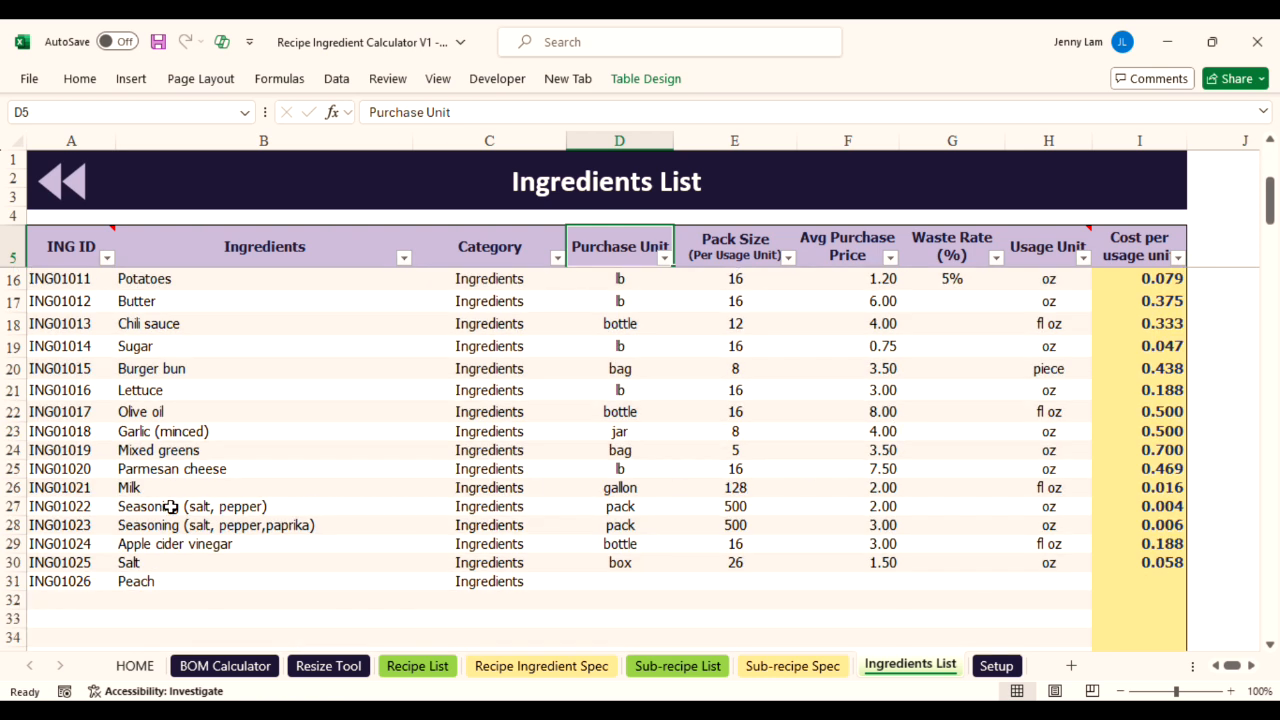
{"action": "left_click", "coordinate": [625, 489]}
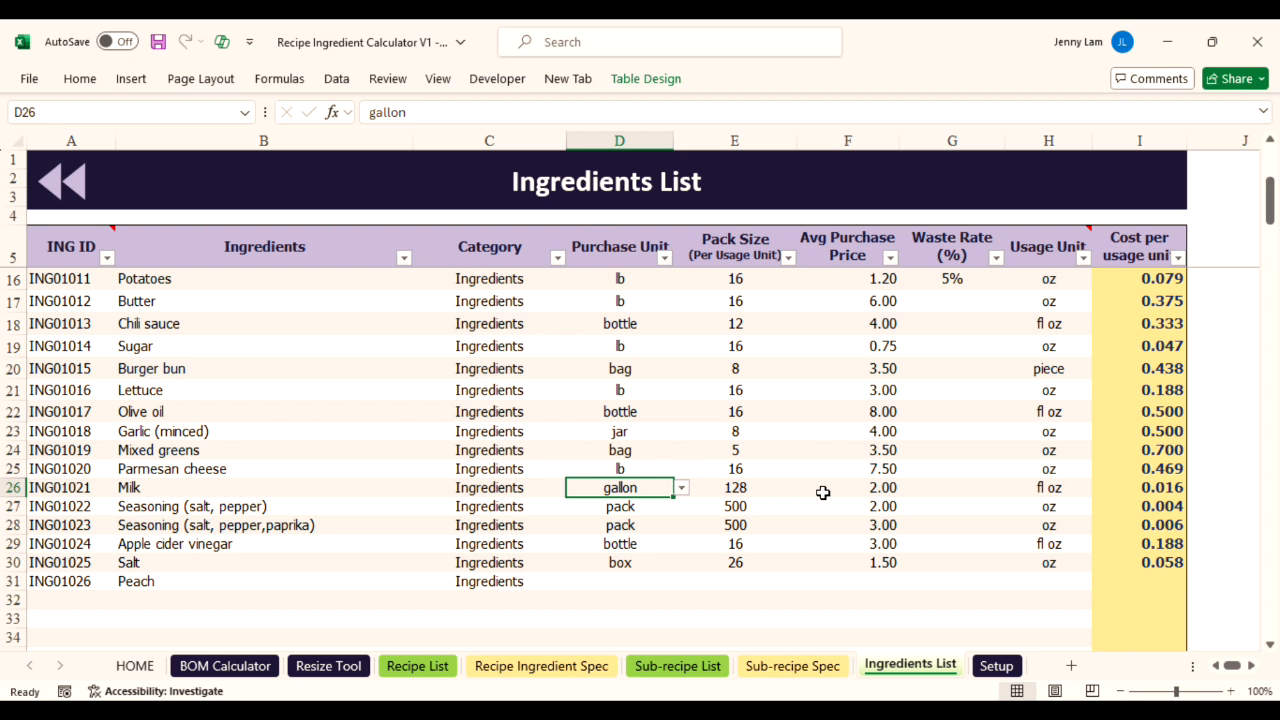
{"action": "left_click", "coordinate": [1045, 487]}
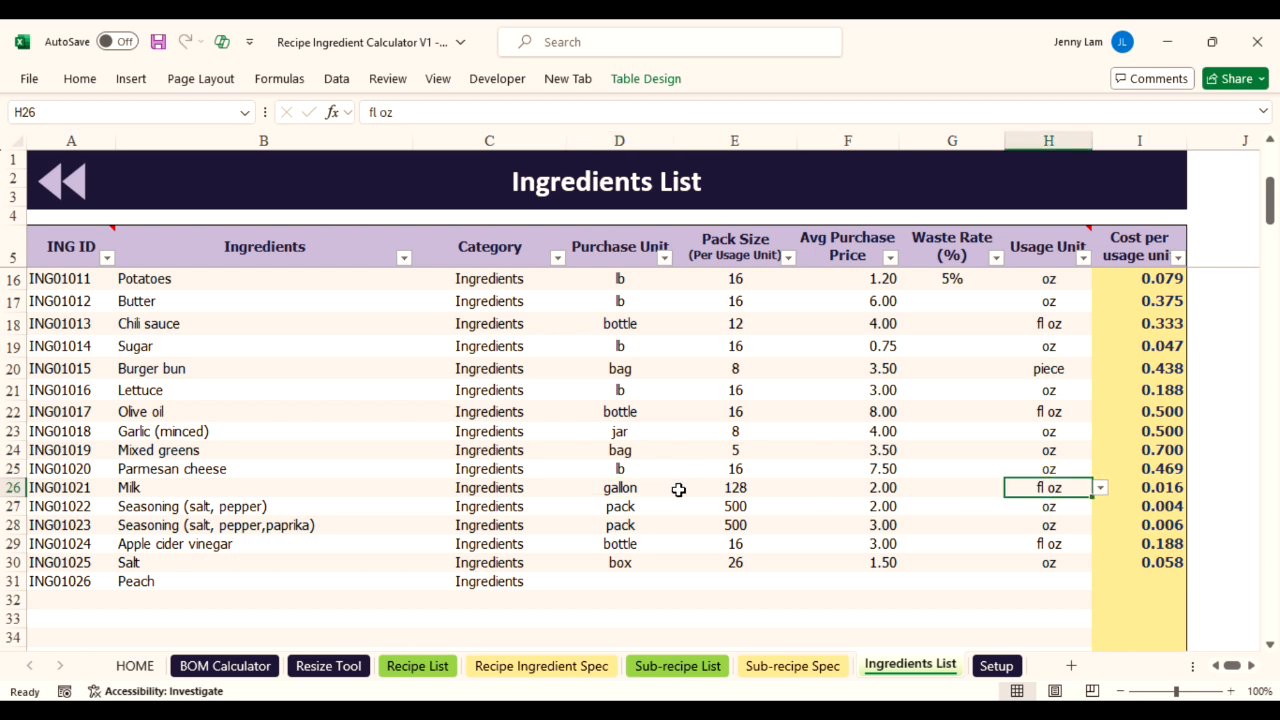
{"action": "left_click", "coordinate": [755, 489]}
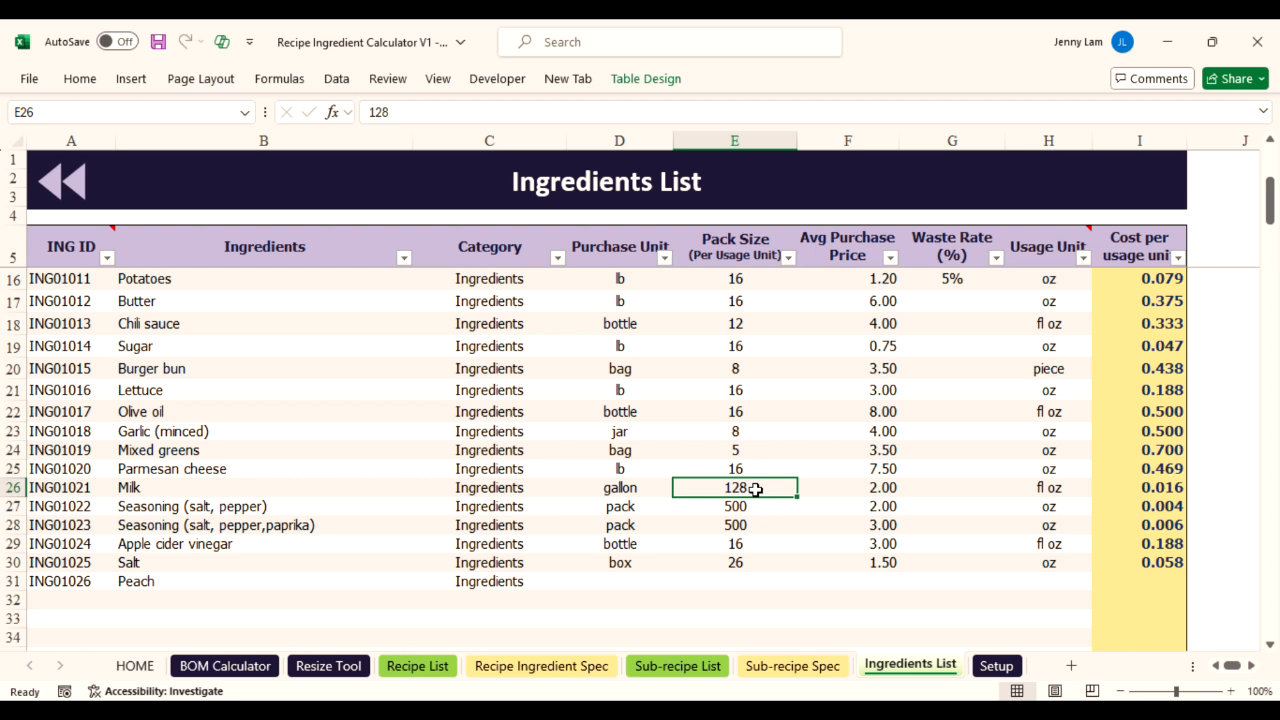
{"action": "scroll", "coordinate": [755, 489], "scroll_direction": "up", "scroll_amount": 4}
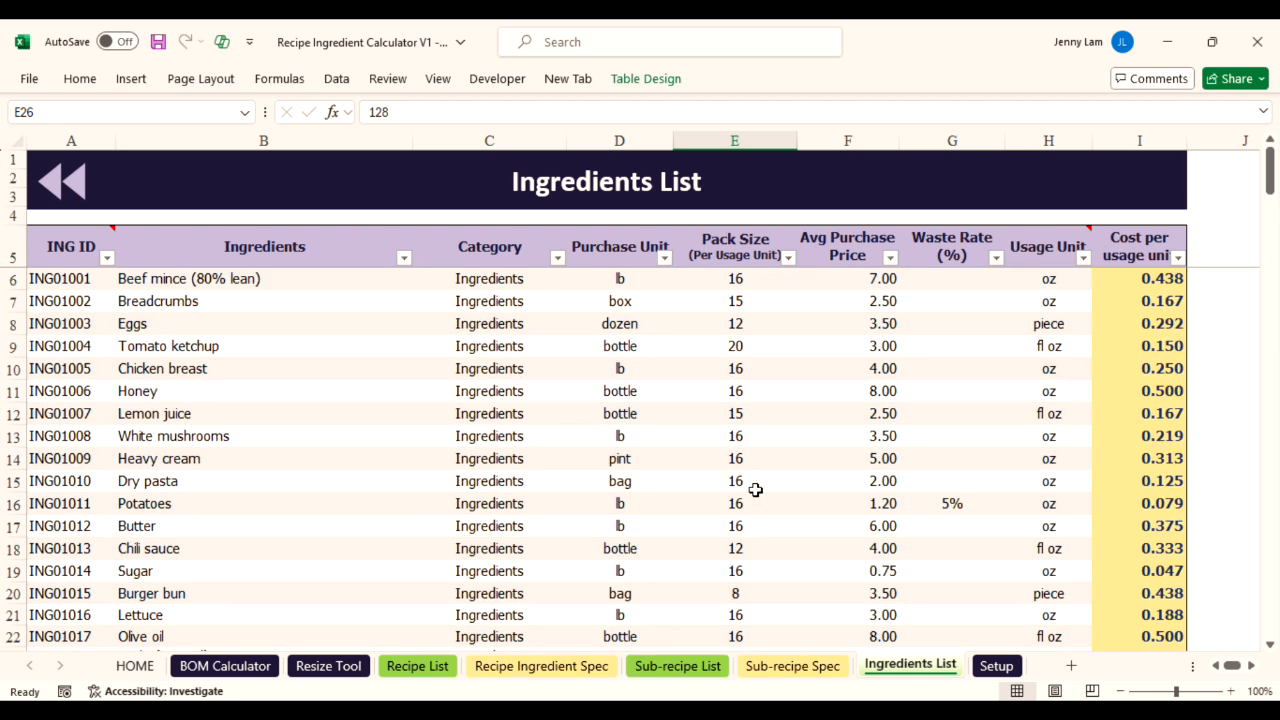
{"action": "left_click", "coordinate": [622, 279]}
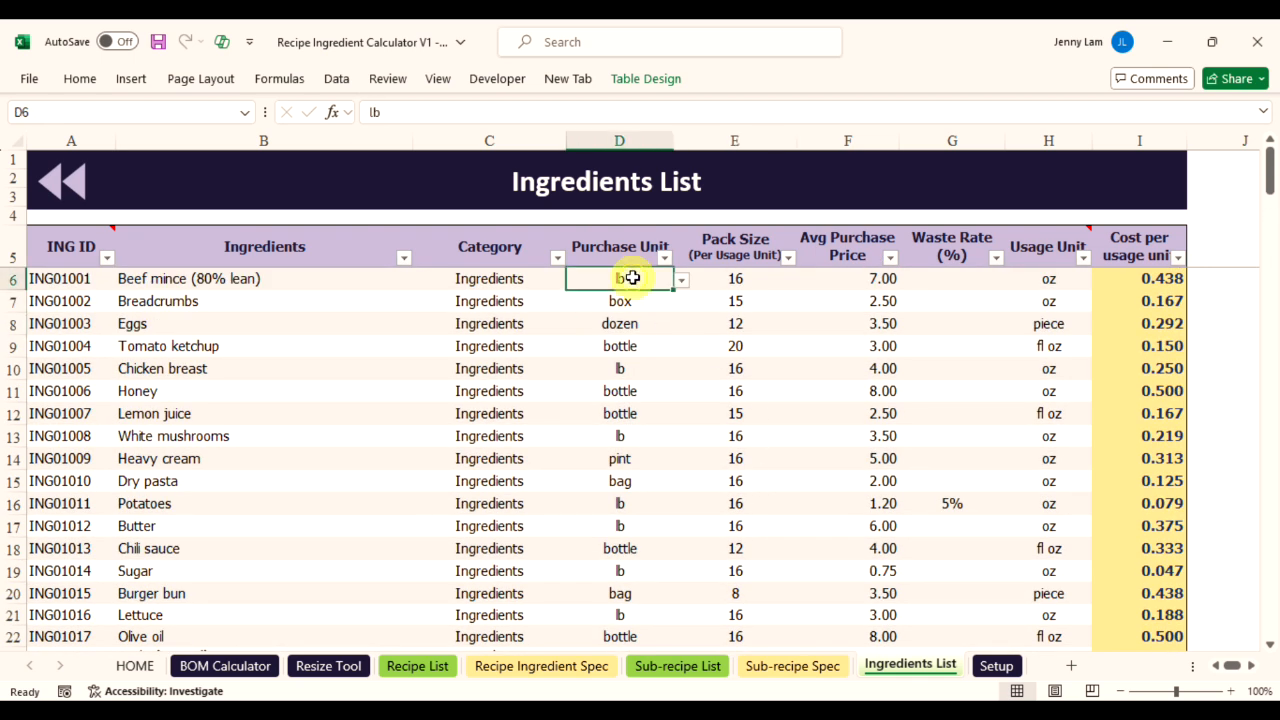
{"action": "left_click", "coordinate": [762, 278]}
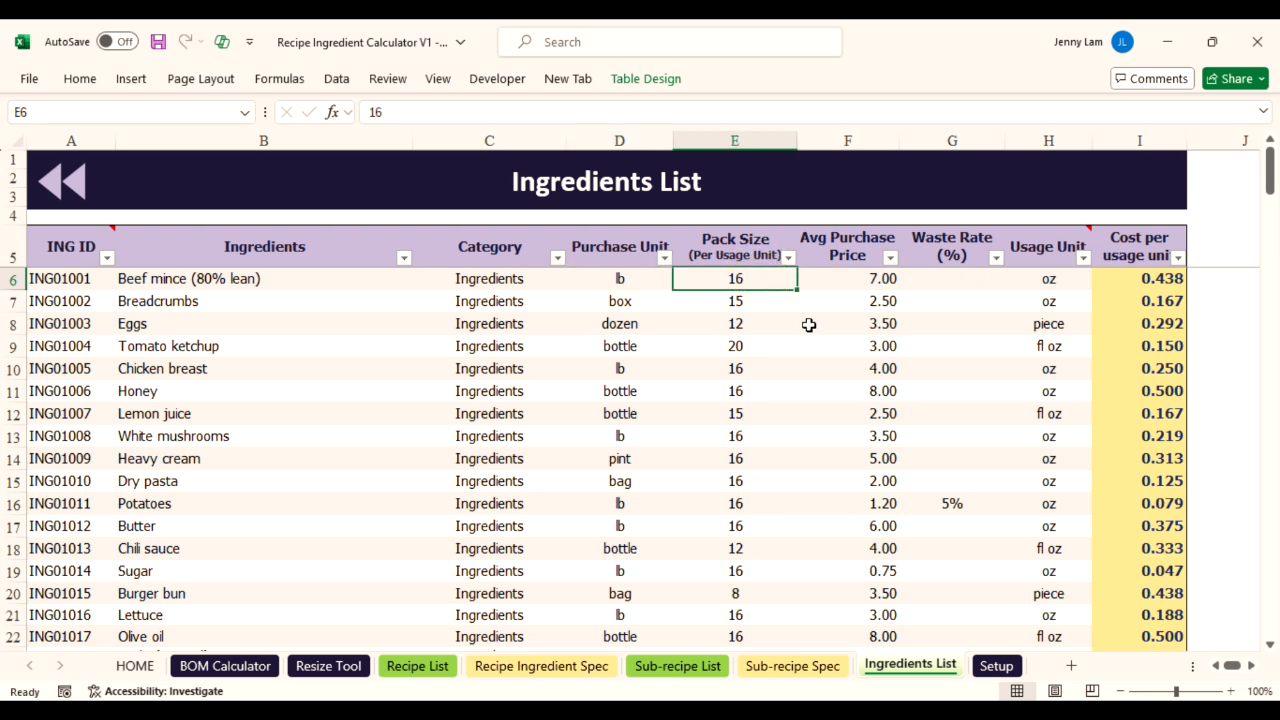
{"action": "left_click", "coordinate": [1052, 278]}
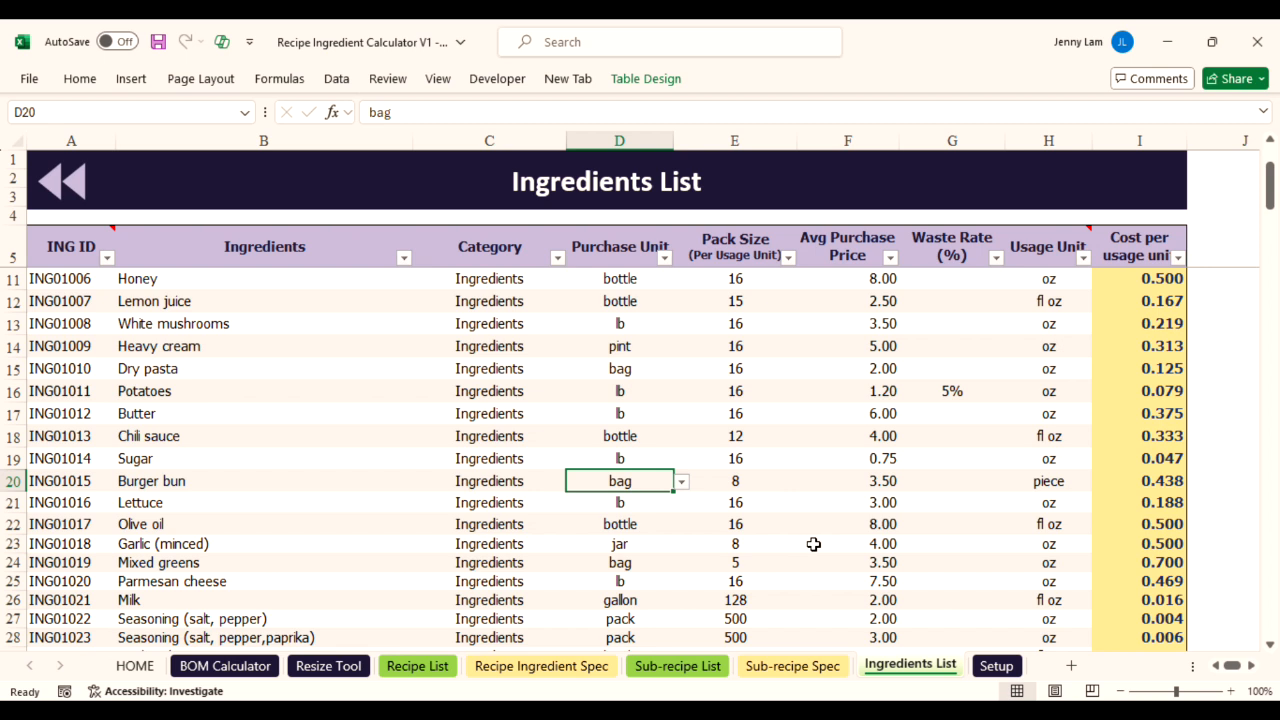
- Complete the Peach row's units with purchase unit can, pack size 30 and usage unit slice
{"action": "scroll", "coordinate": [814, 544], "scroll_direction": "down", "scroll_amount": 2}
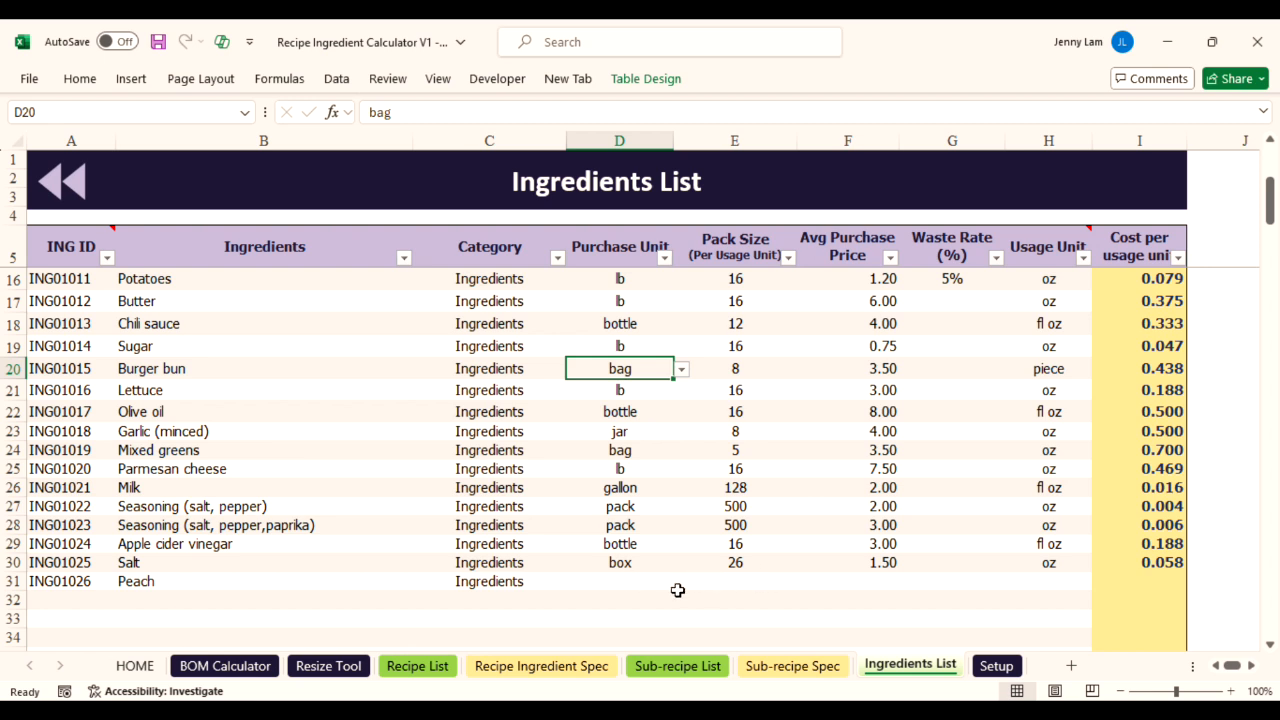
{"action": "left_click", "coordinate": [635, 581]}
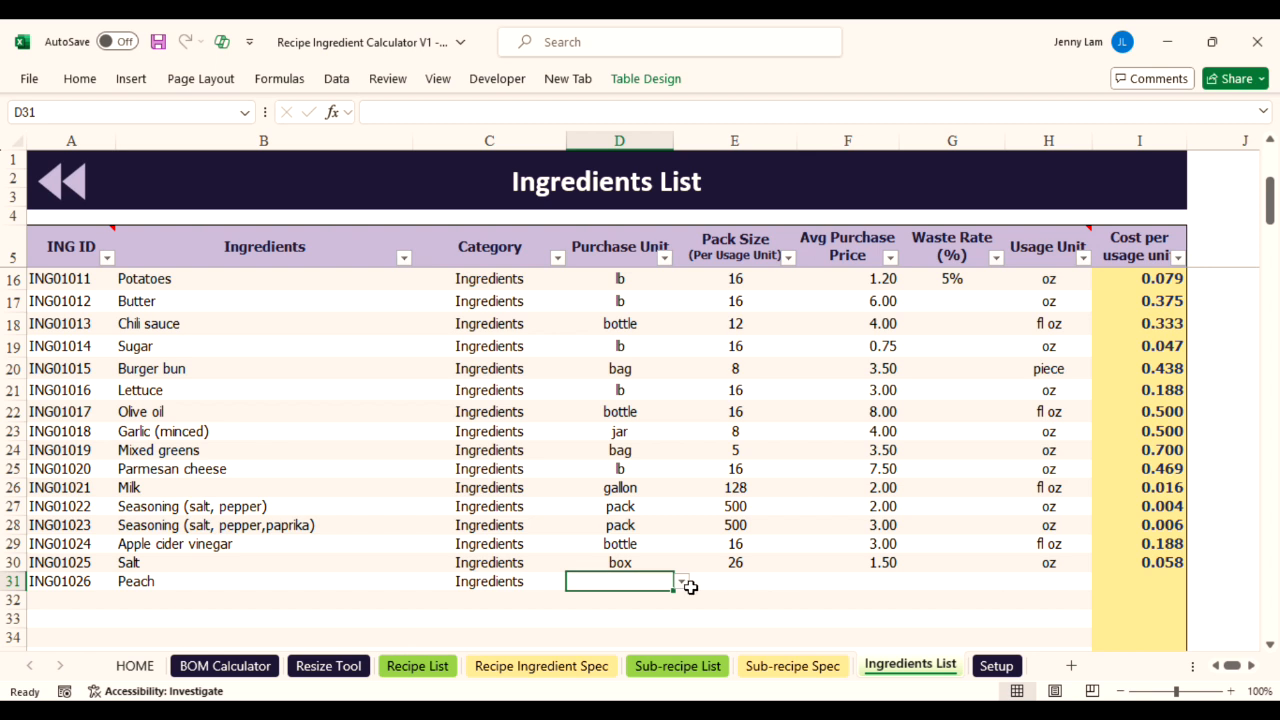
{"action": "type", "text": "can"}
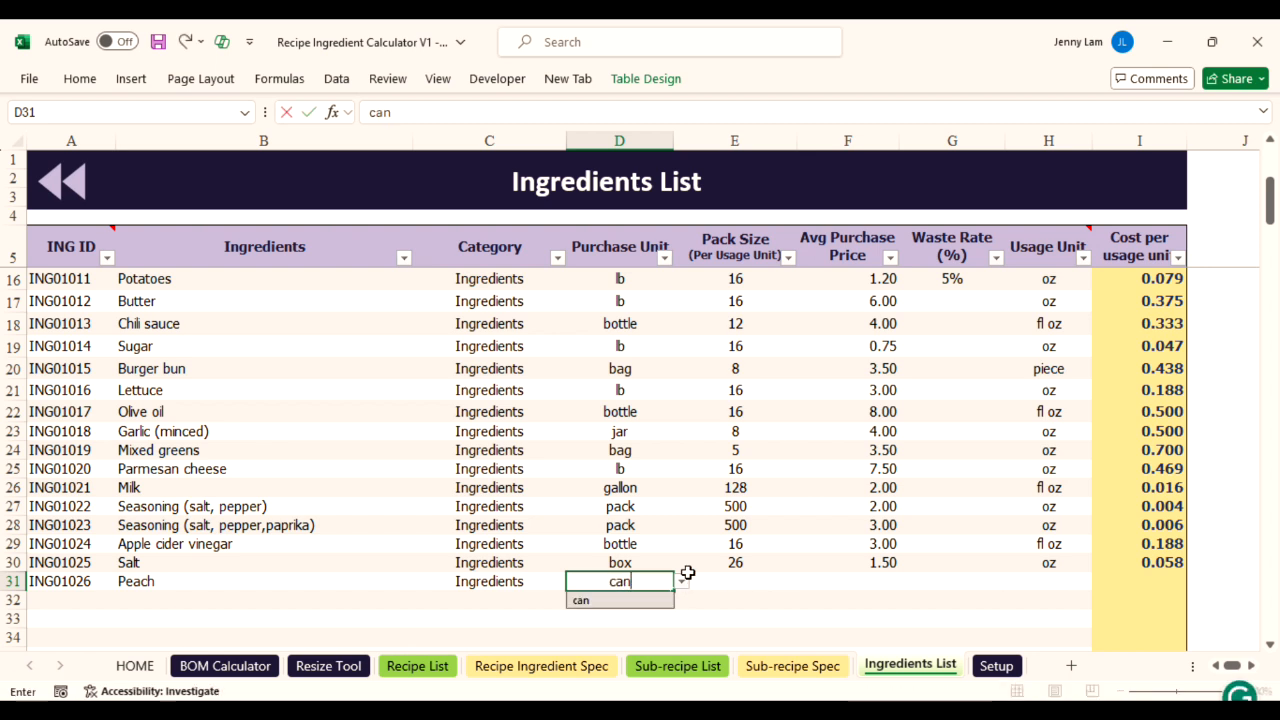
{"action": "left_click", "coordinate": [688, 578]}
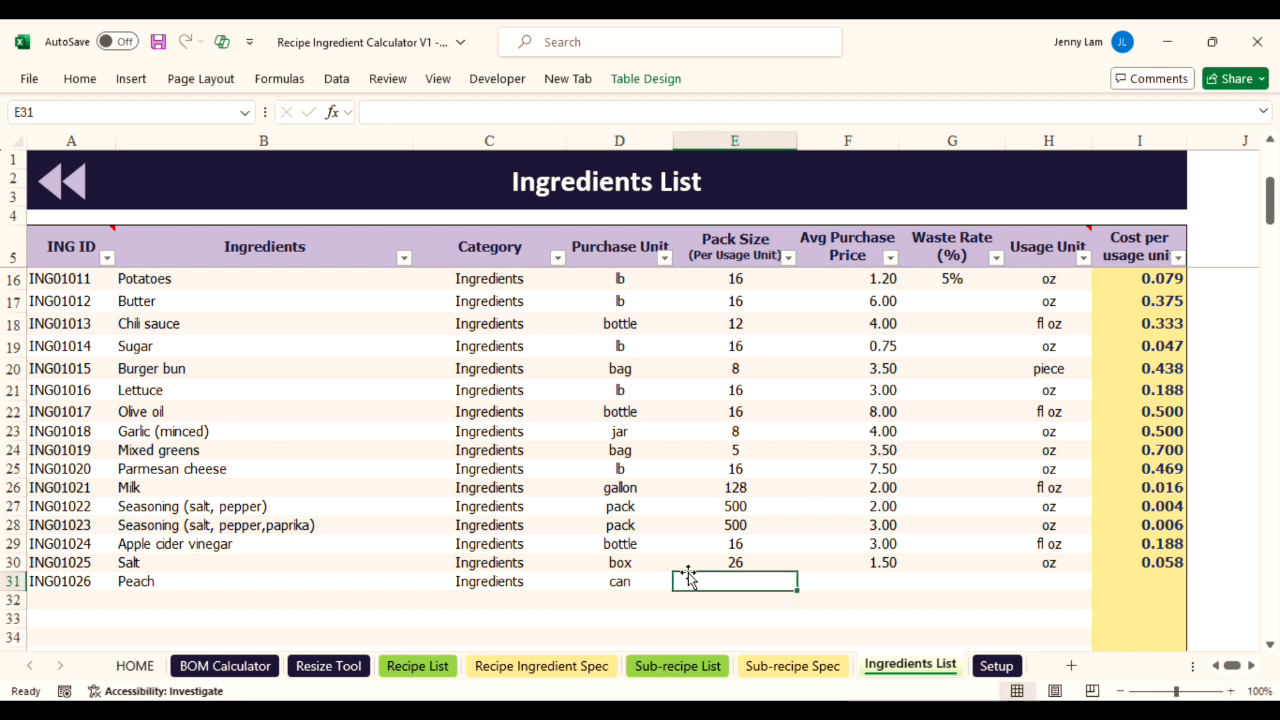
{"action": "type", "text": "30"}
{"action": "left_click", "coordinate": [690, 573]}
{"action": "key", "text": "Tab"}
{"action": "left_click", "coordinate": [1036, 578]}
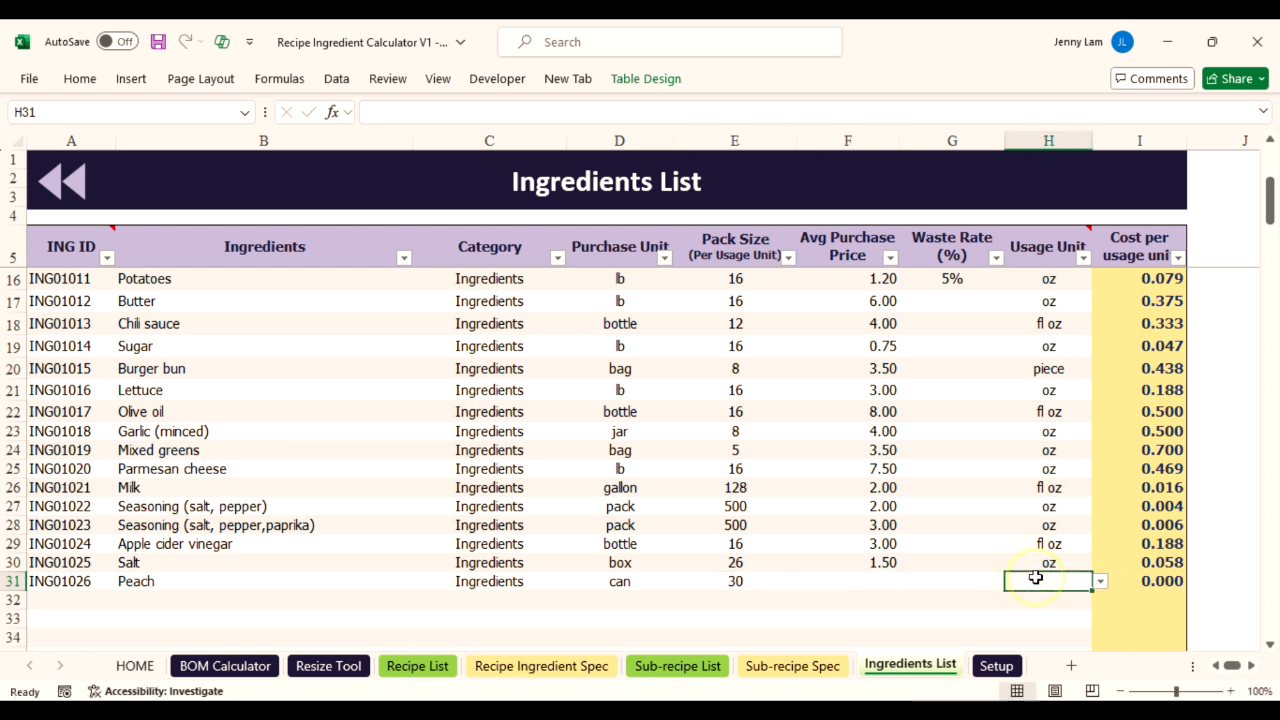
{"action": "type", "text": "slice"}
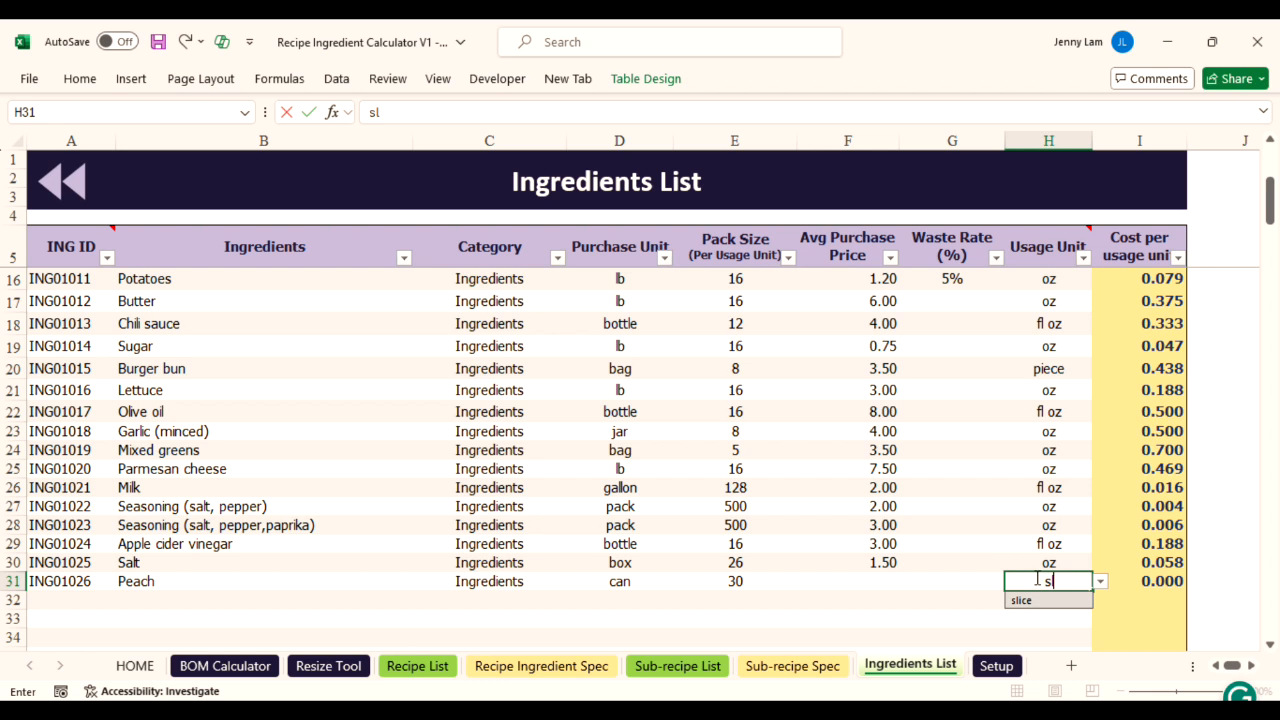
{"action": "key", "text": "Return"}
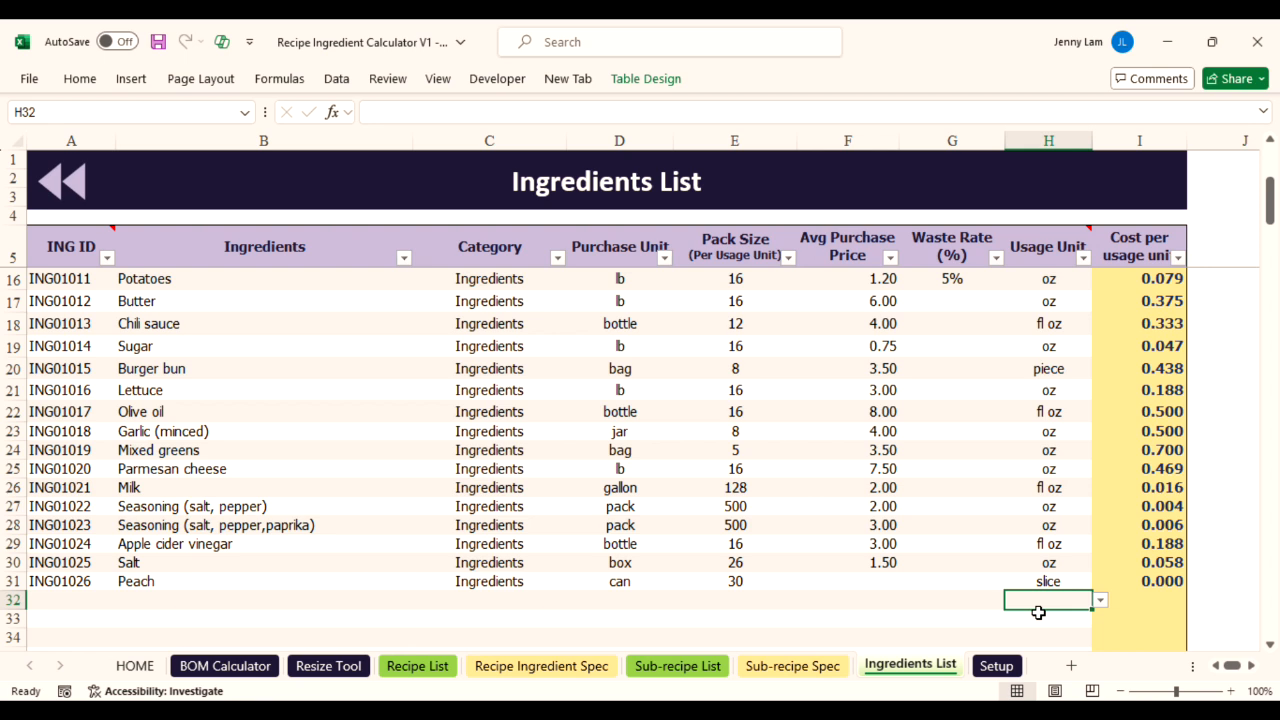
- Open the Sub-recipe List from the HOME sheet and inspect the SFP IDs of the first two sub-recipes
{"action": "scroll", "coordinate": [1038, 612], "scroll_direction": "up", "scroll_amount": 4}
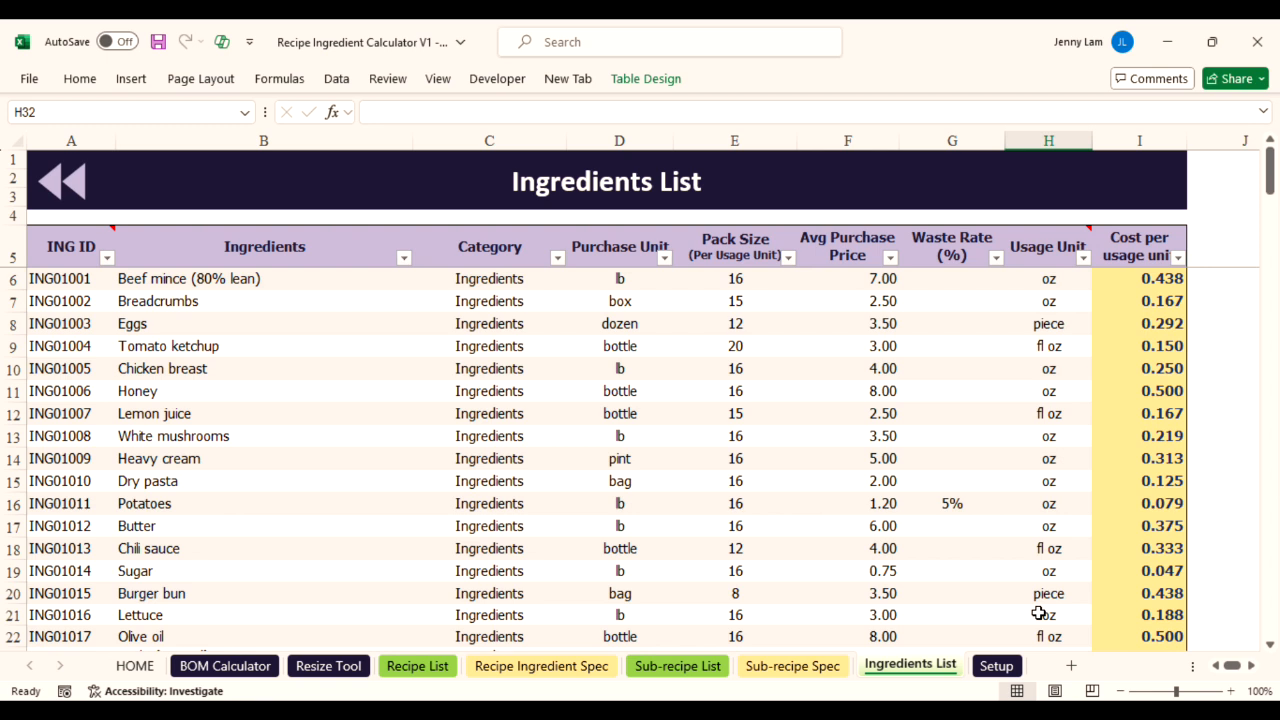
{"action": "left_click", "coordinate": [135, 666]}
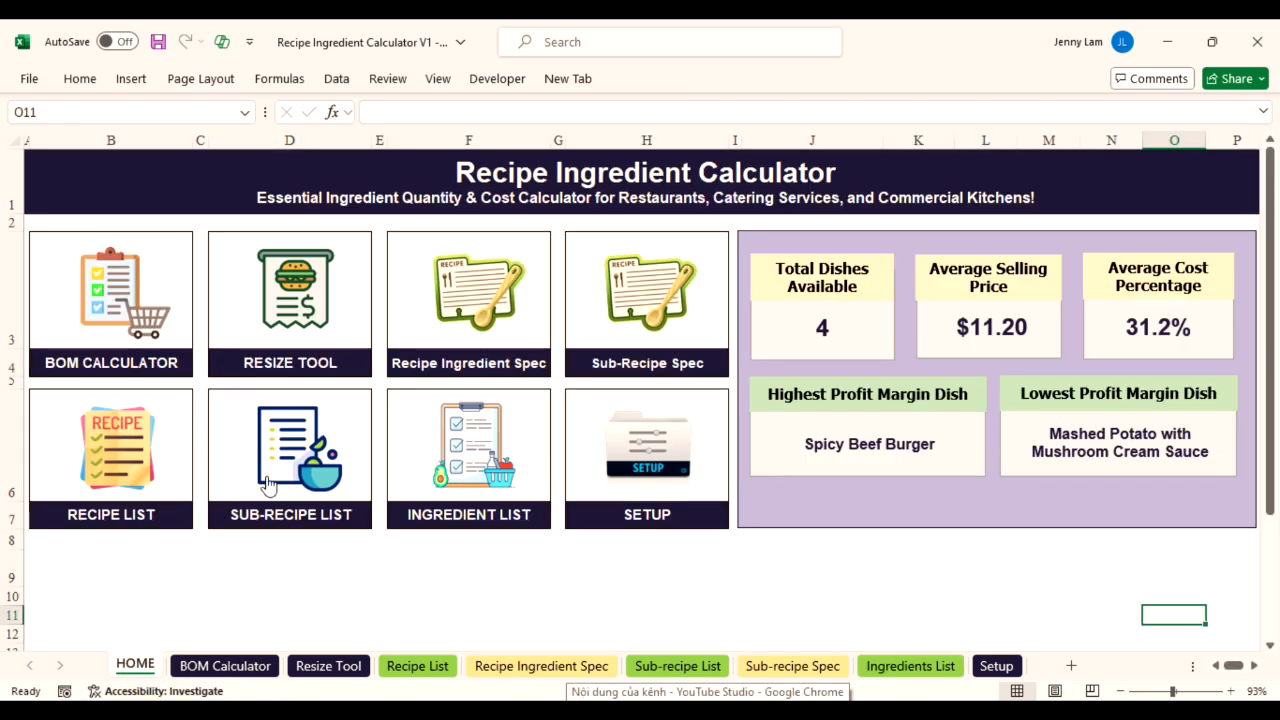
{"action": "left_click", "coordinate": [306, 456]}
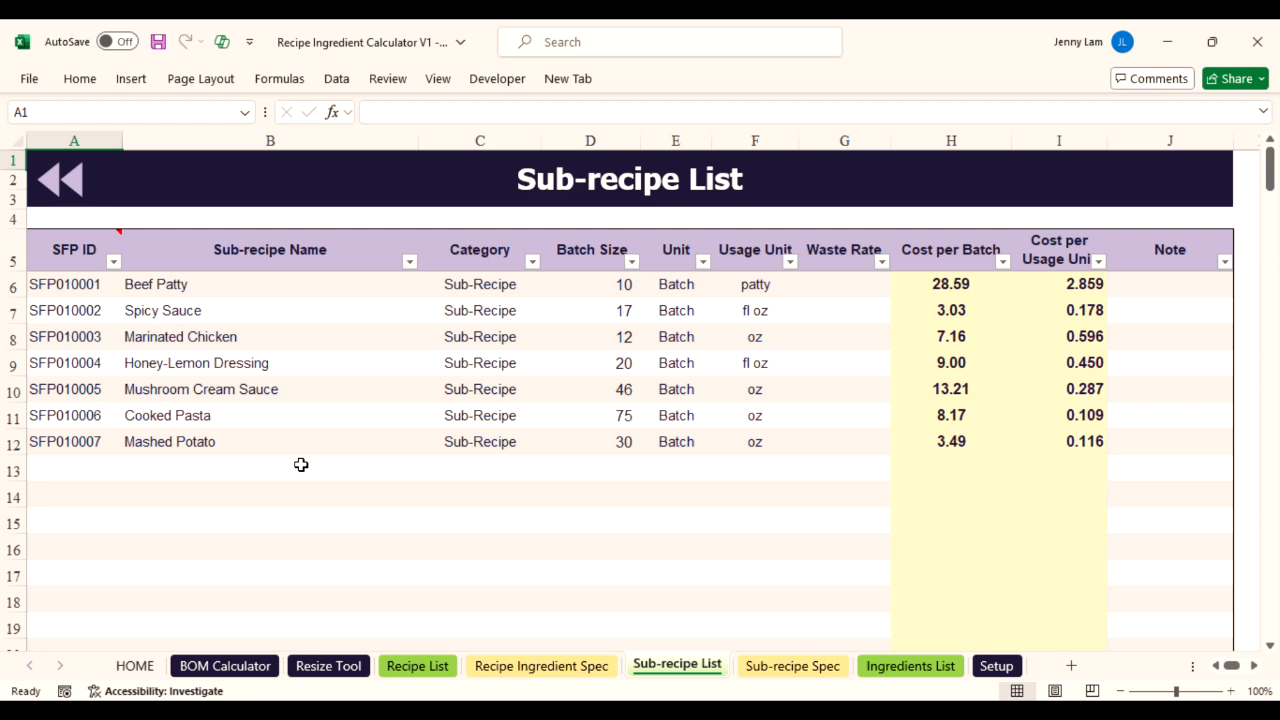
{"action": "left_click", "coordinate": [82, 285]}
{"action": "left_click", "coordinate": [94, 314]}
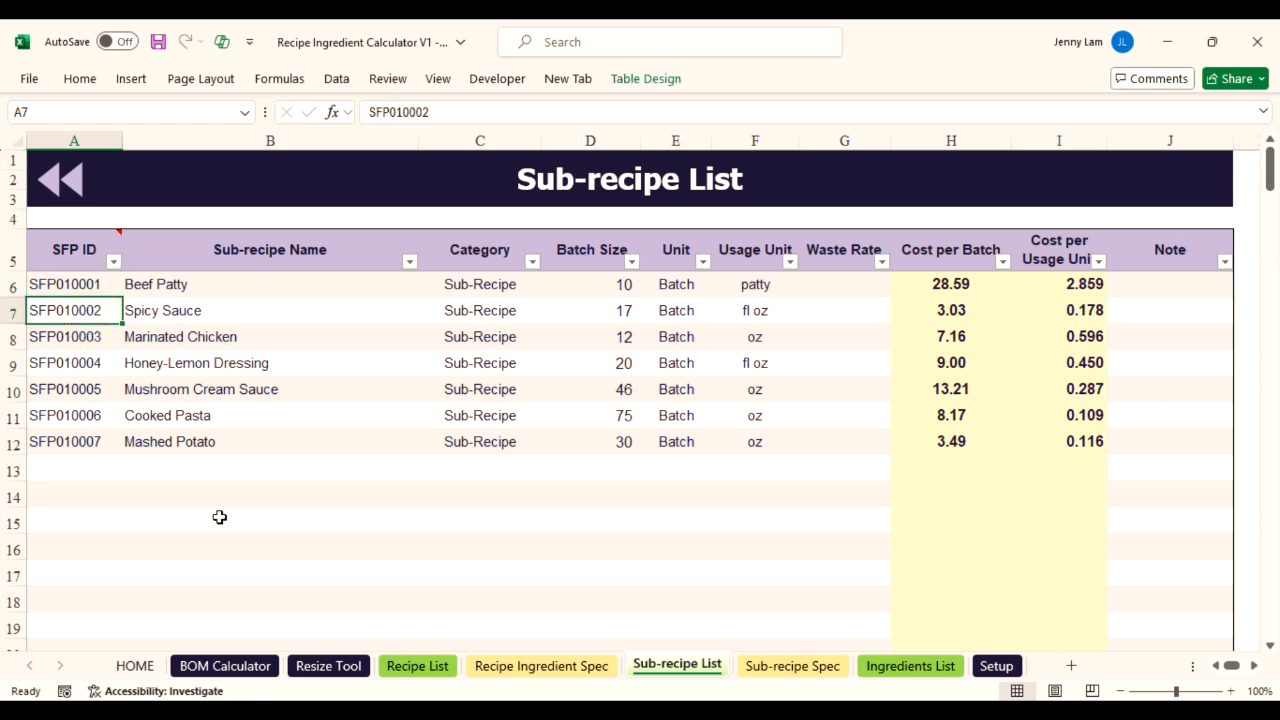
- Review the batch sizes and usage units of the first three sub-recipes and return to the HOME sheet
{"action": "left_click", "coordinate": [605, 287]}
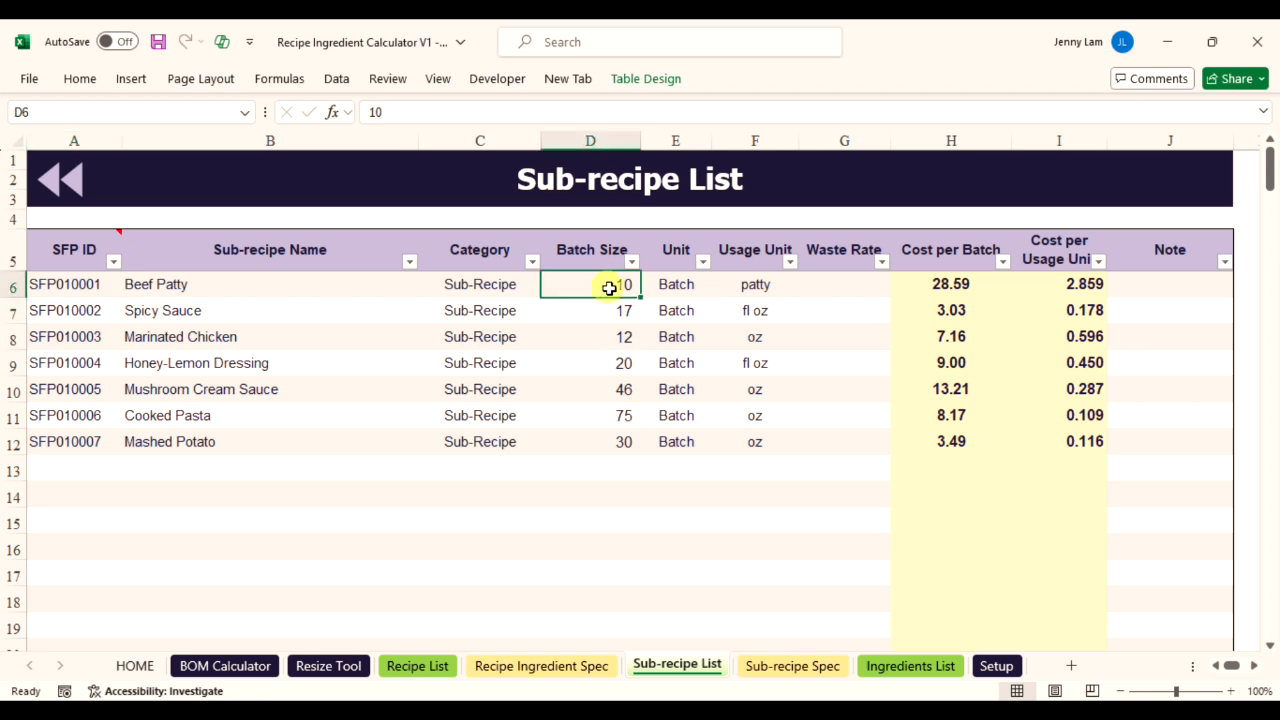
{"action": "left_click", "coordinate": [609, 312]}
{"action": "left_click", "coordinate": [607, 337]}
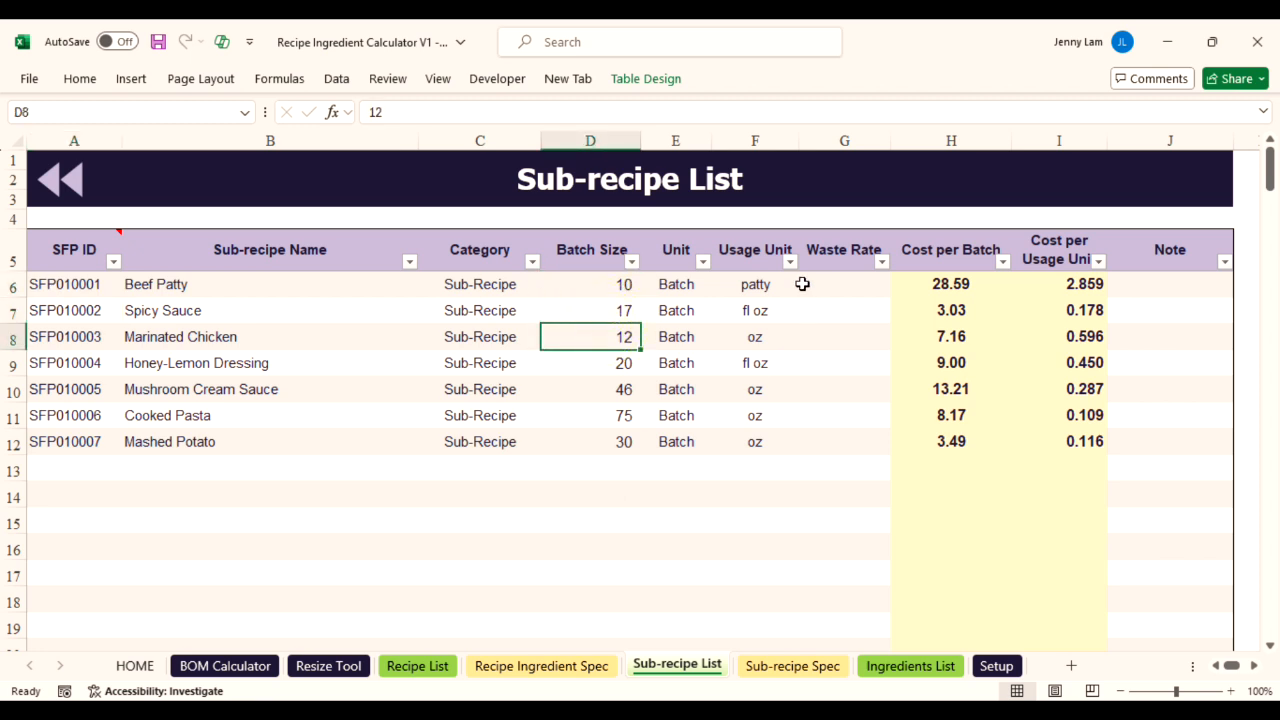
{"action": "left_click", "coordinate": [763, 288]}
{"action": "left_click", "coordinate": [765, 310]}
{"action": "left_click", "coordinate": [768, 334]}
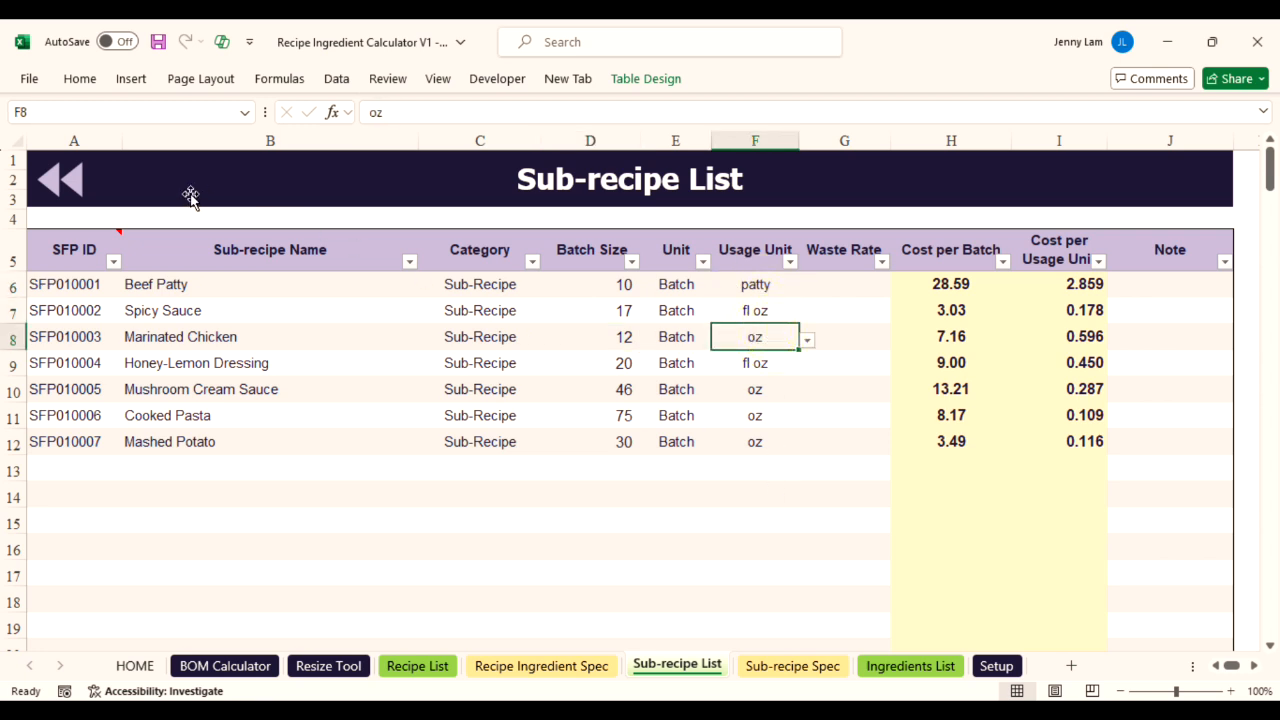
{"action": "left_click", "coordinate": [80, 183]}
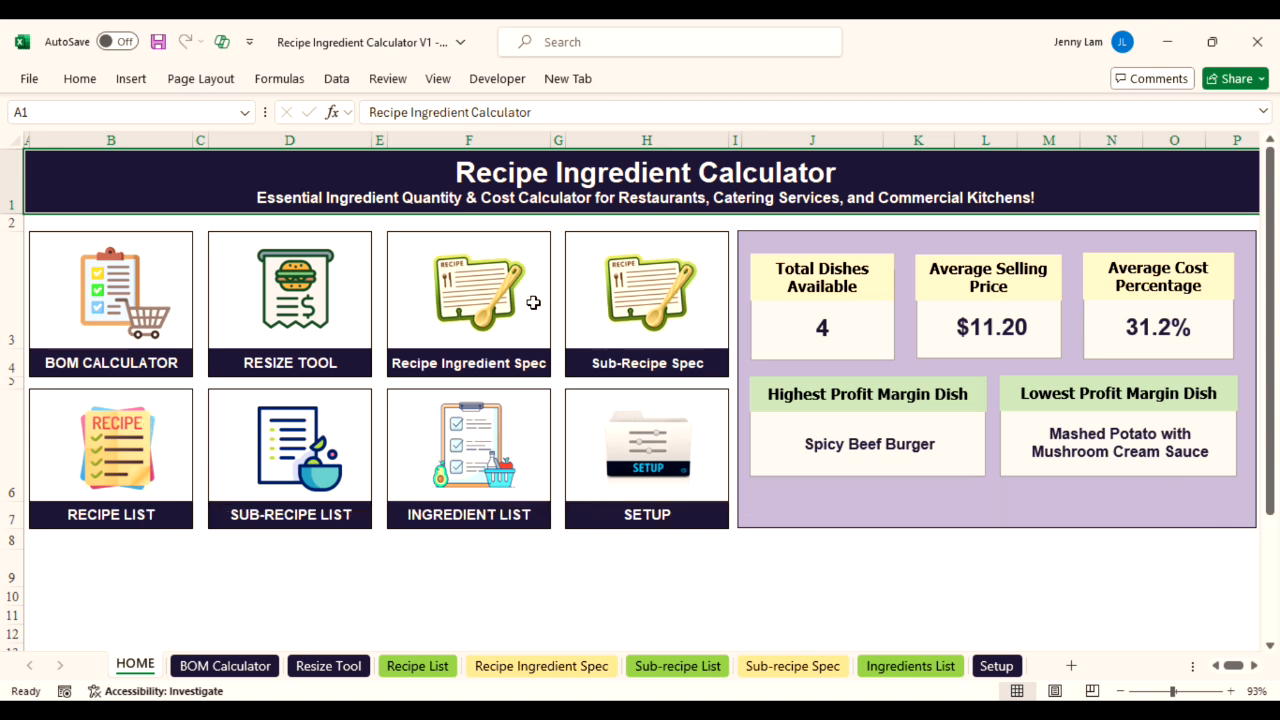
- Open the Sub-Recipe Specification from the HOME sheet and view the sub-recipe name choices in the Beef Patty row
{"action": "left_click", "coordinate": [643, 298]}
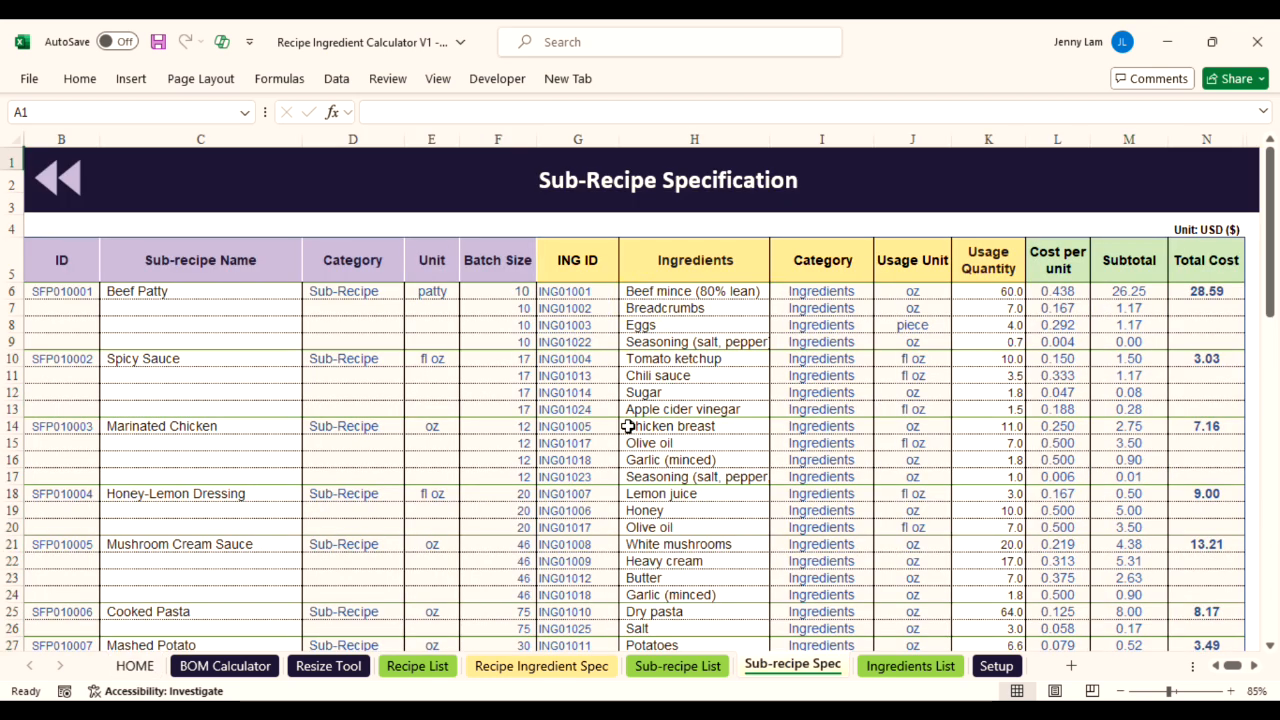
{"action": "left_click", "coordinate": [236, 289]}
{"action": "left_click", "coordinate": [310, 291]}
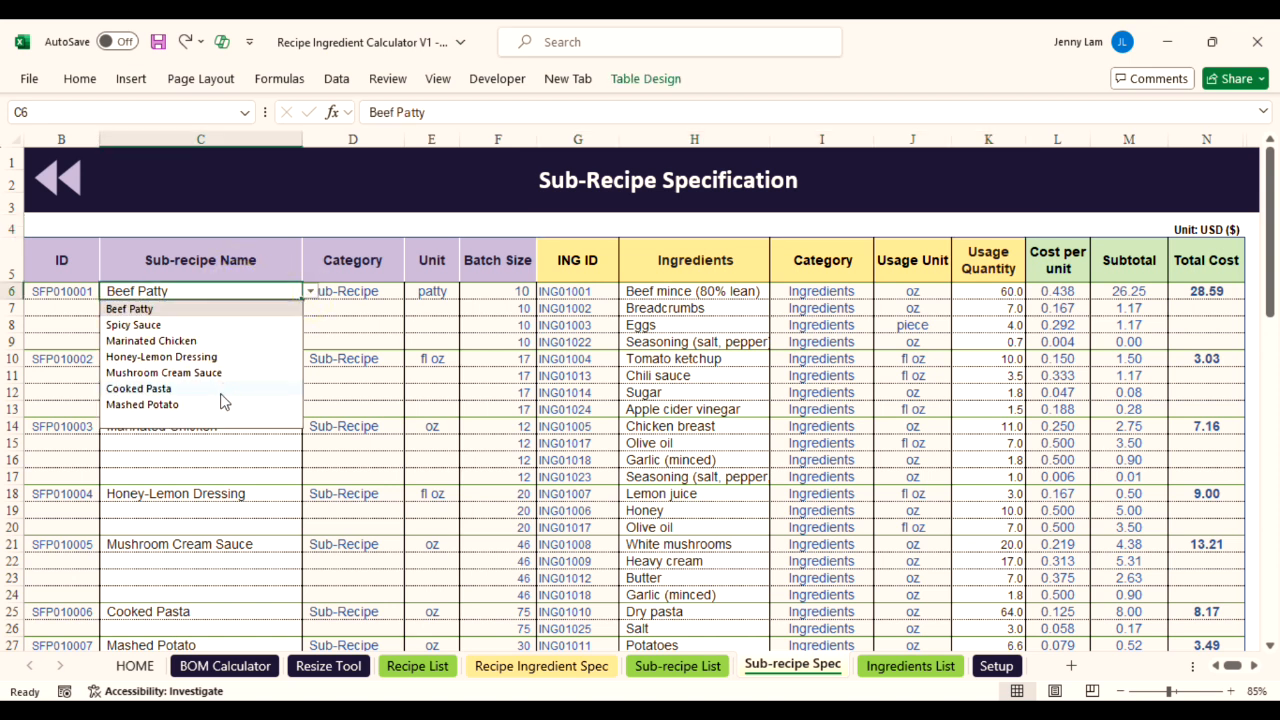
- Browse the ingredient choices for Beef Patty's first ingredient and inspect its usage quantity
{"action": "left_click", "coordinate": [750, 293]}
{"action": "left_click", "coordinate": [775, 292]}
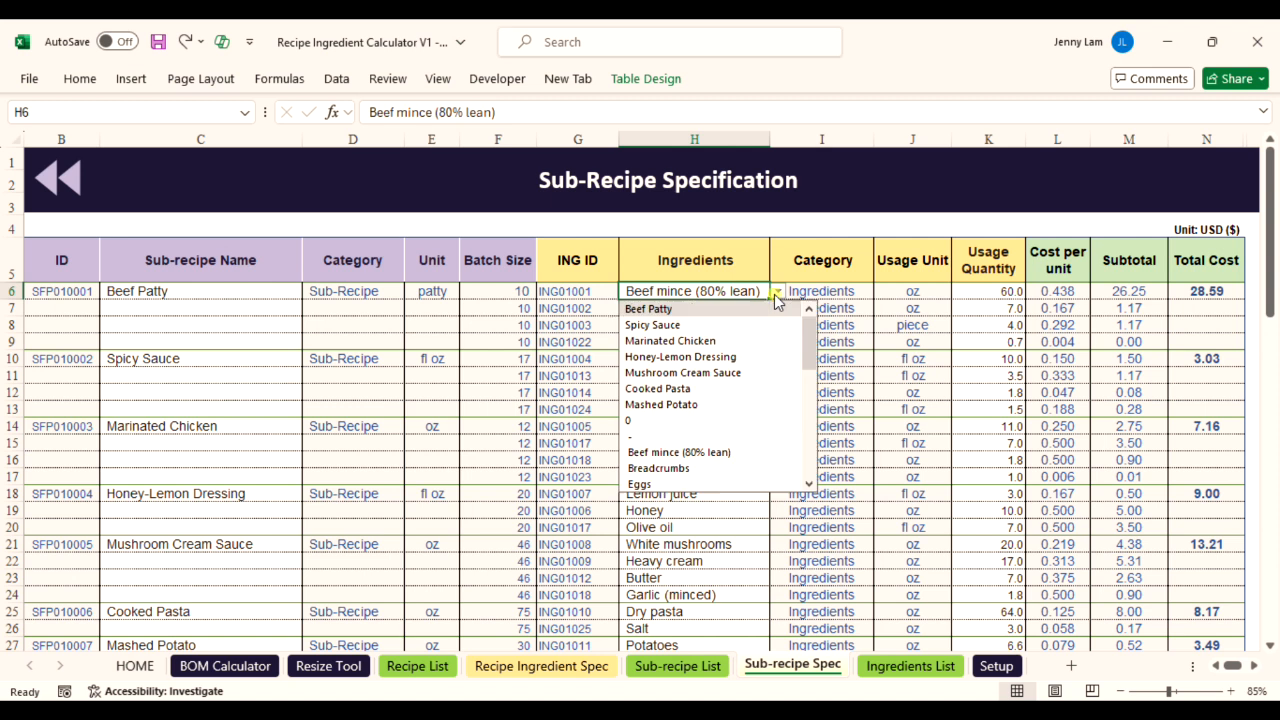
{"action": "scroll", "coordinate": [727, 475], "scroll_direction": "down", "scroll_amount": 2}
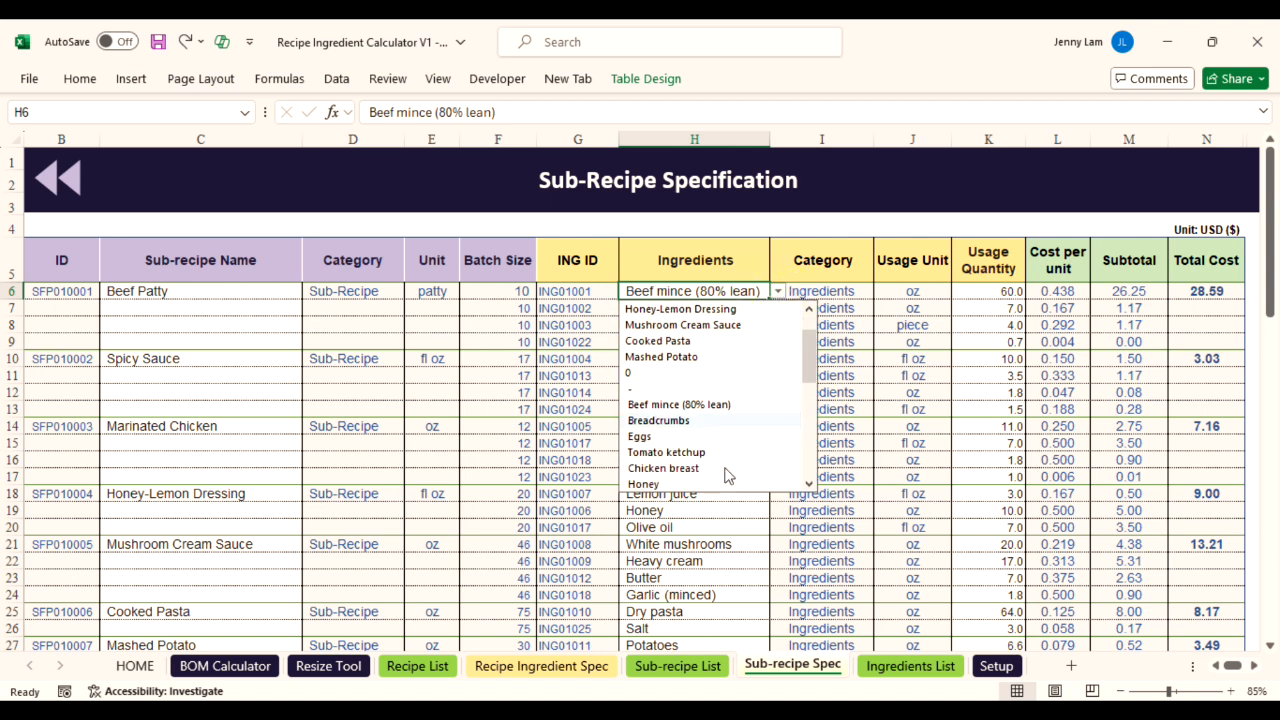
{"action": "scroll", "coordinate": [729, 455], "scroll_direction": "up", "scroll_amount": 2}
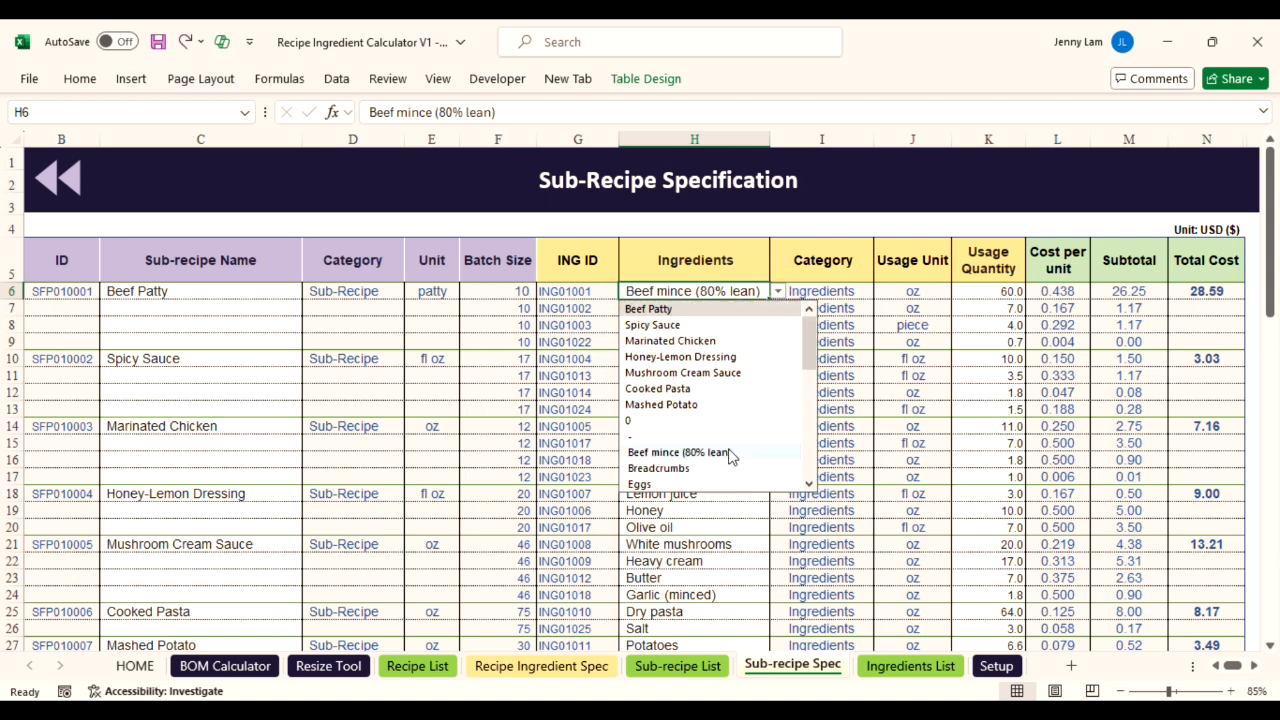
{"action": "left_click", "coordinate": [972, 292]}
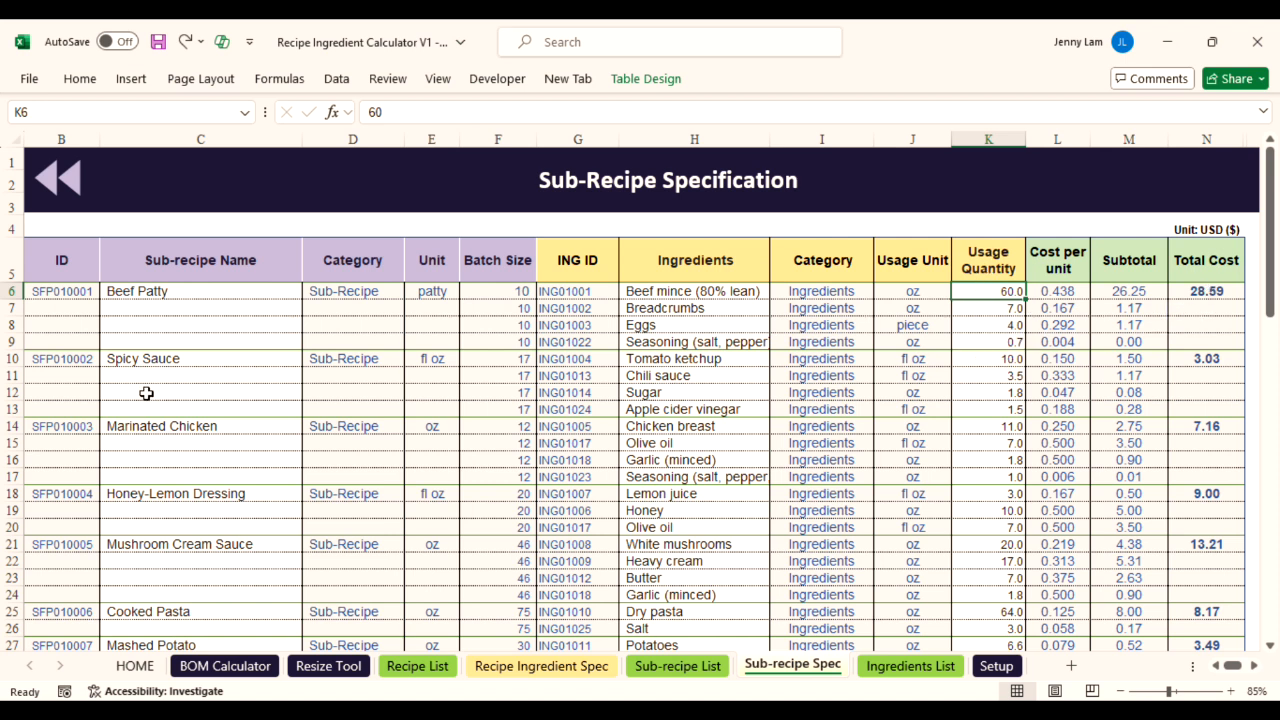
- Undo the entries below Mushroom Cream Sauce's White mushrooms row and set the White mushrooms usage quantity to 20
{"action": "scroll", "coordinate": [228, 520], "scroll_direction": "down", "scroll_amount": 1}
{"action": "key", "text": "ctrl+z"}
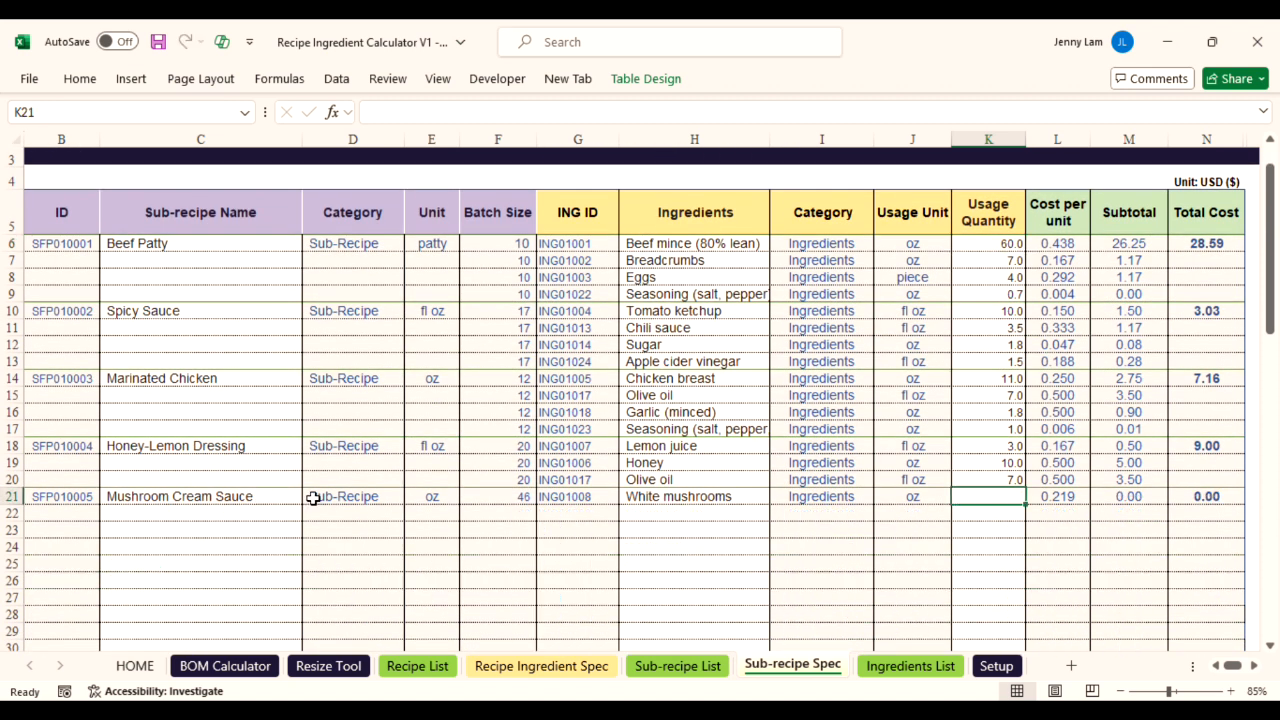
{"action": "left_click", "coordinate": [186, 495]}
{"action": "left_click", "coordinate": [662, 498]}
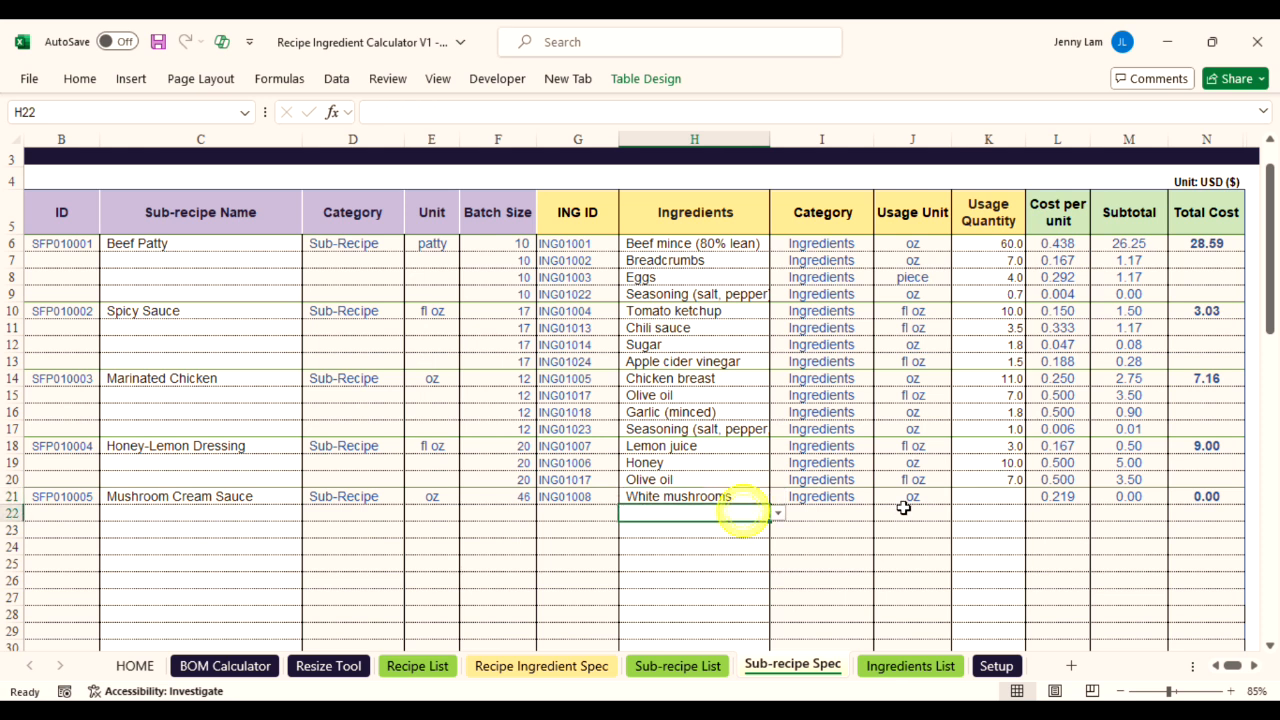
{"action": "left_click", "coordinate": [967, 500]}
{"action": "type", "text": "20"}
{"action": "key", "text": "Return"}
- Add Heavy cream as the second Mushroom Cream Sauce ingredient with a usage quantity of 17
{"action": "left_click", "coordinate": [748, 517]}
{"action": "type", "text": "ga"}
{"action": "key", "text": "BackSpace"}
{"action": "key", "text": "BackSpace"}
{"action": "type", "text": "he"}
{"action": "key", "text": "Return"}
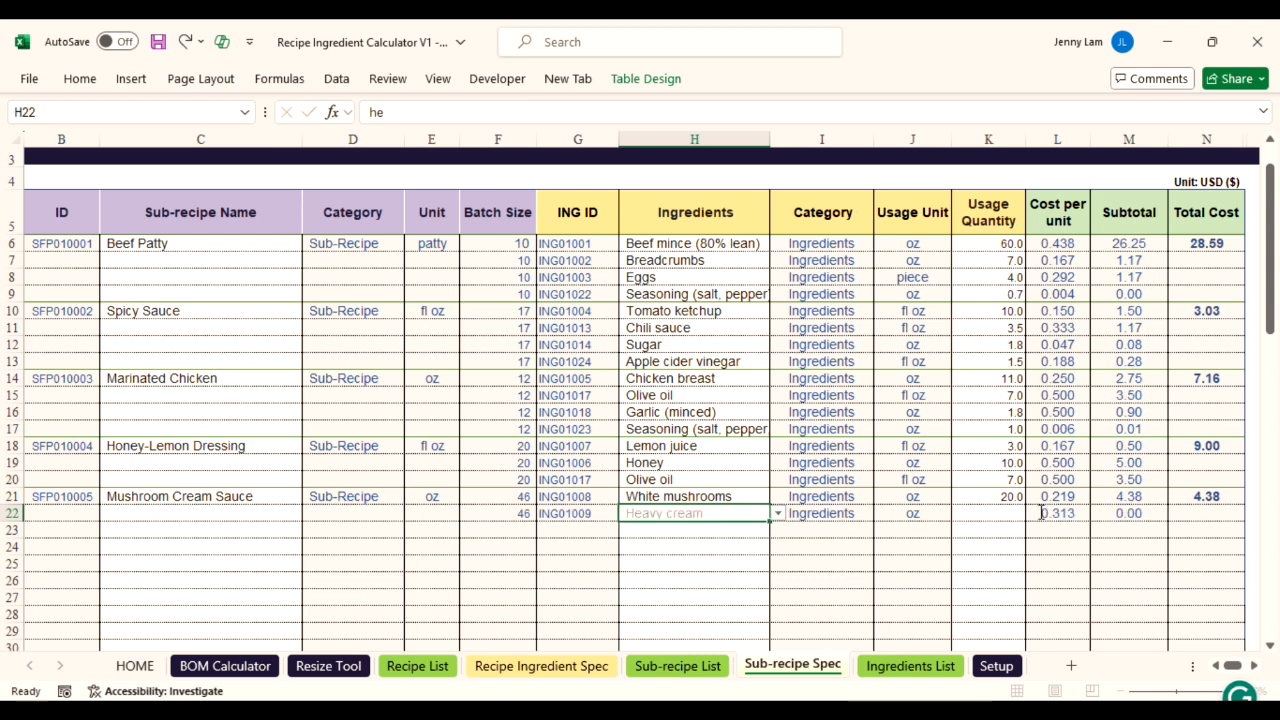
{"action": "left_click", "coordinate": [988, 517]}
{"action": "type", "text": "17"}
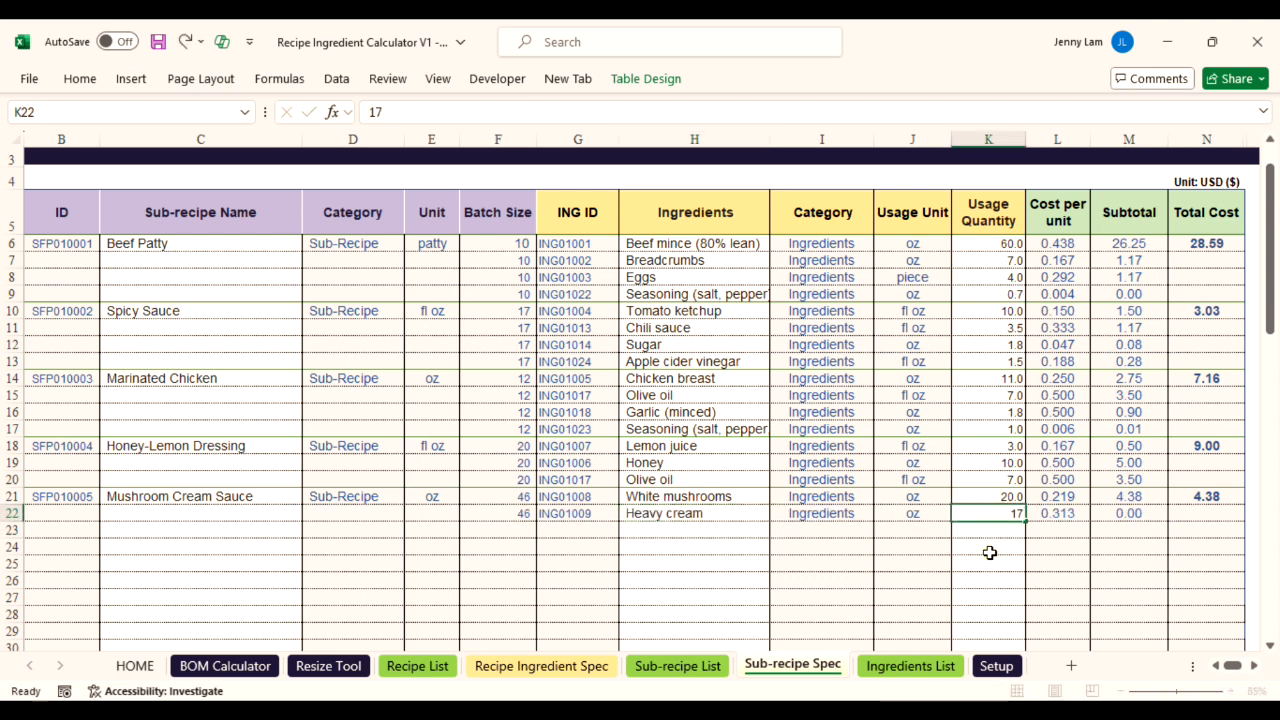
{"action": "key", "text": "Return"}
- Add Butter as the third Mushroom Cream Sauce ingredient with a usage quantity of 7
{"action": "left_click", "coordinate": [711, 530]}
{"action": "type", "text": "b"}
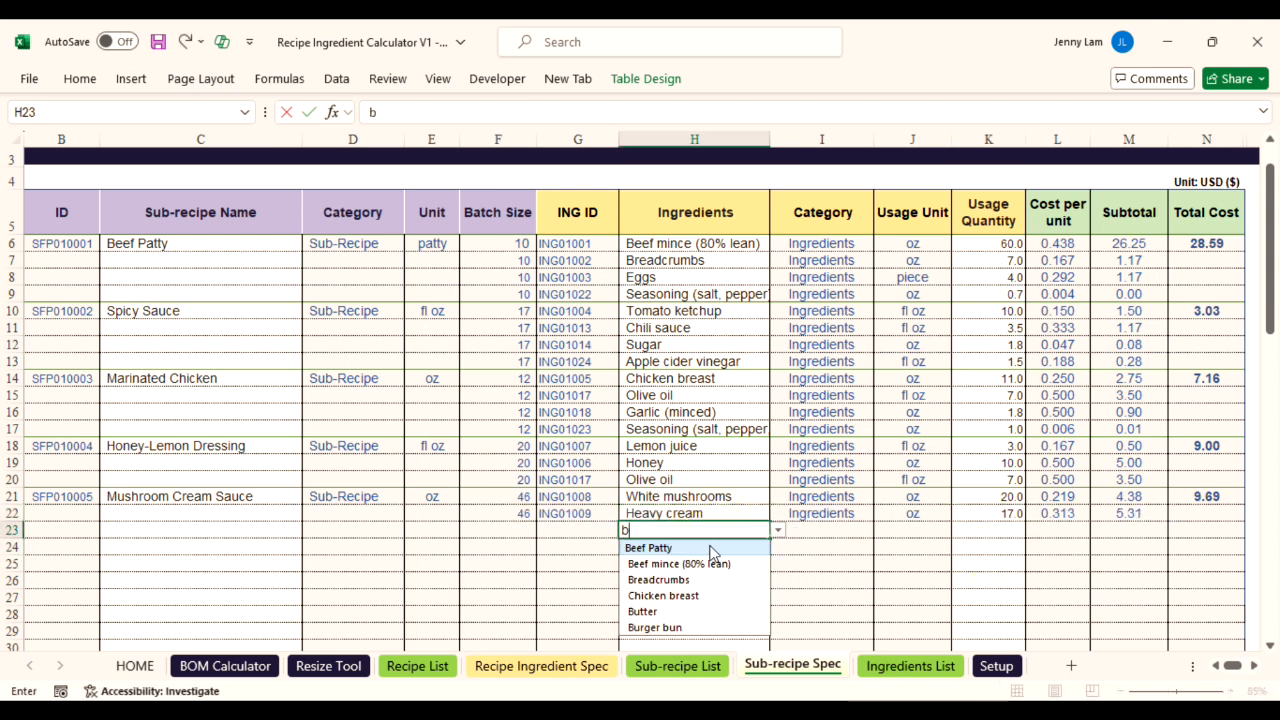
{"action": "left_click", "coordinate": [648, 611]}
{"action": "left_click", "coordinate": [988, 531]}
{"action": "type", "text": "7"}
{"action": "key", "text": "Return"}
- Add Garlic (minced) as the fourth Mushroom Cream Sauce ingredient with a usage quantity of 1.8
{"action": "left_click", "coordinate": [729, 549]}
{"action": "type", "text": "g"}
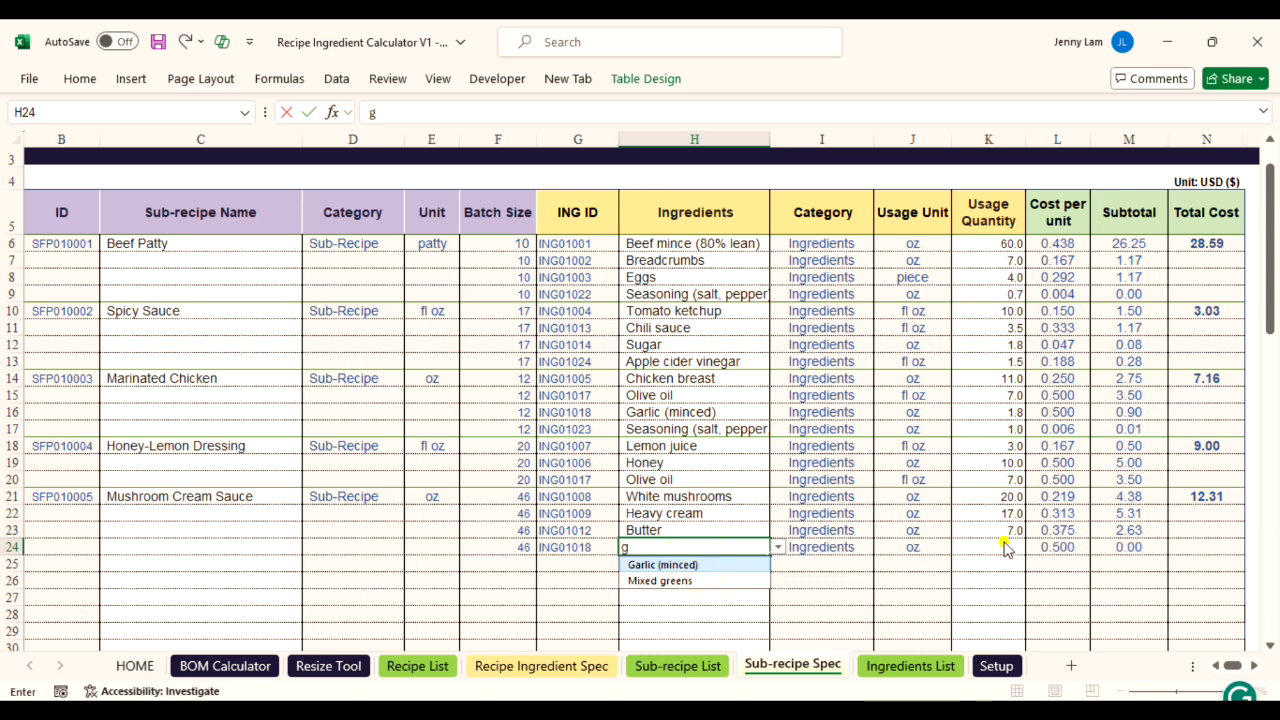
{"action": "left_click", "coordinate": [1003, 543]}
{"action": "type", "text": "1.8"}
{"action": "key", "text": "ctrl+Return"}
{"action": "key", "text": "Return"}
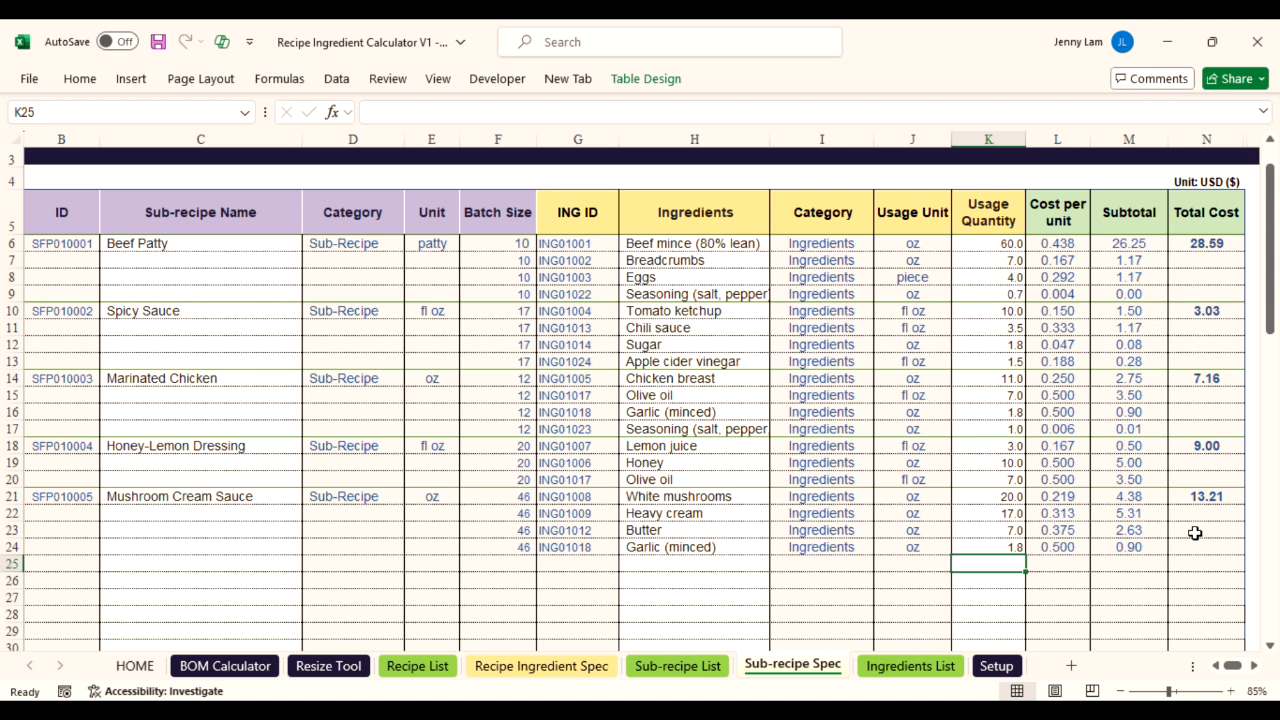
- Open the Recipe List and review the names of the four recipes
{"action": "left_click", "coordinate": [417, 666]}
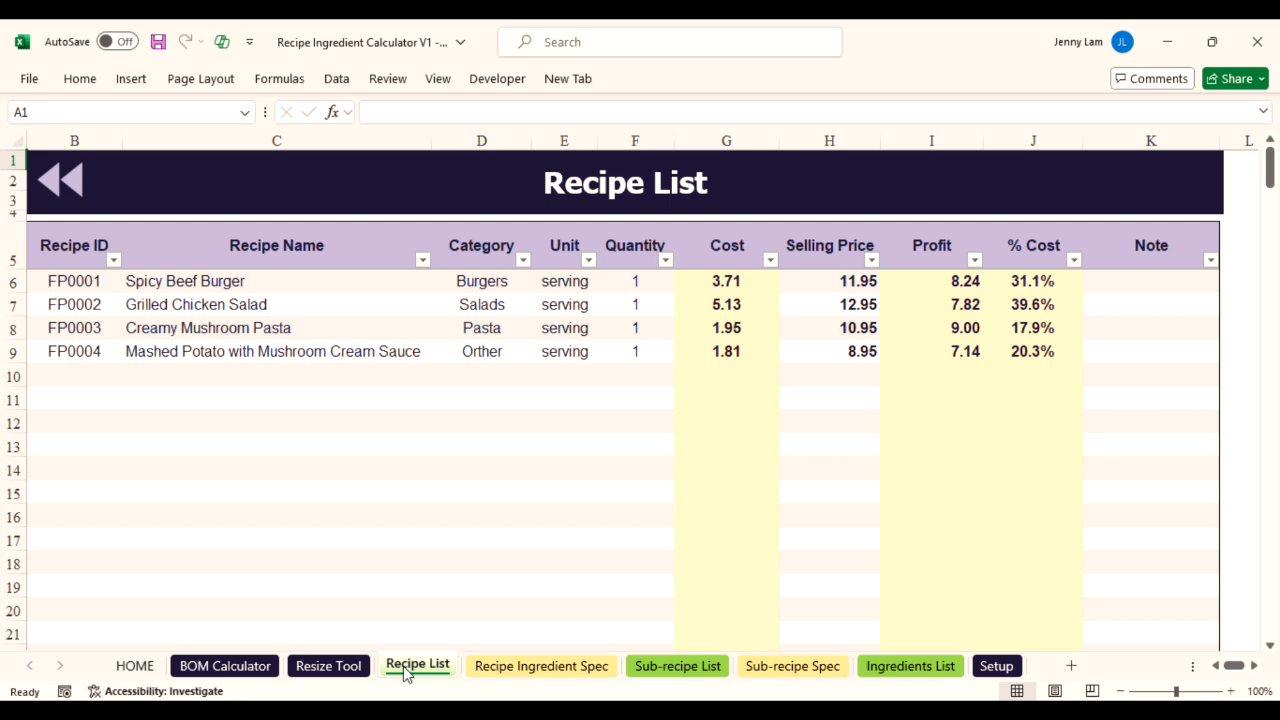
{"action": "left_click", "coordinate": [310, 282]}
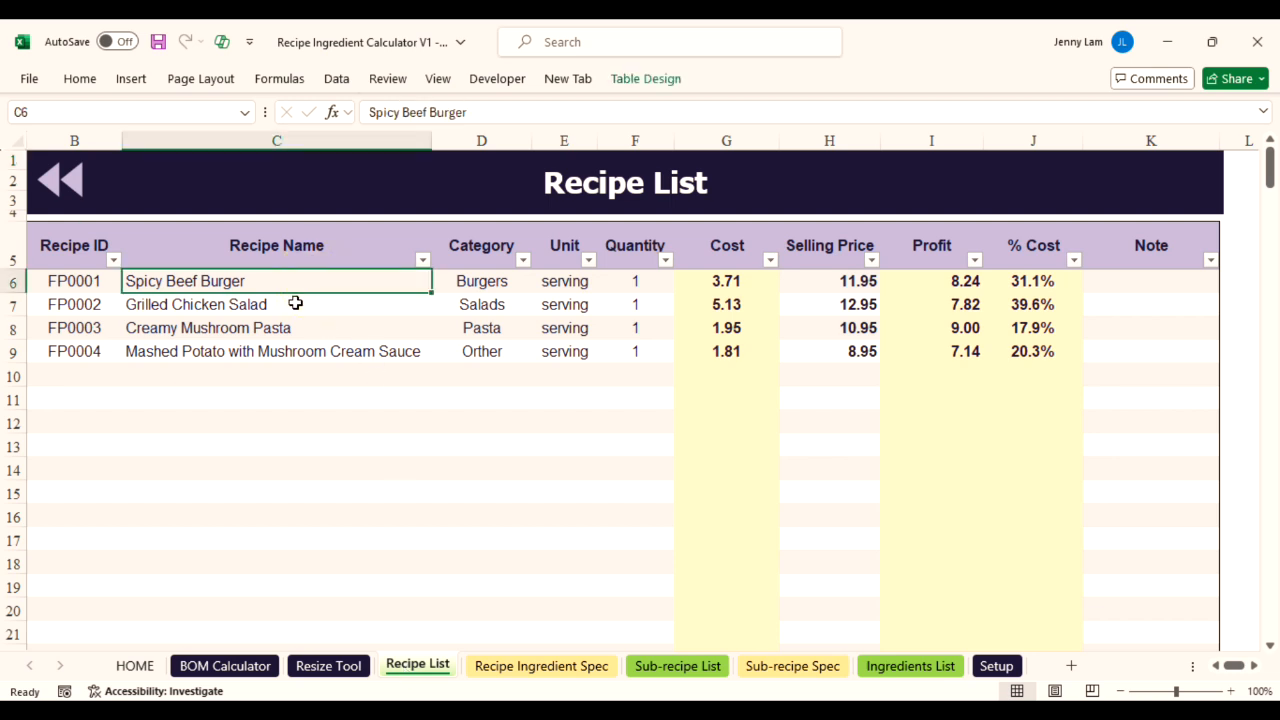
{"action": "left_click", "coordinate": [295, 302]}
{"action": "left_click", "coordinate": [291, 330]}
{"action": "left_click", "coordinate": [289, 351]}
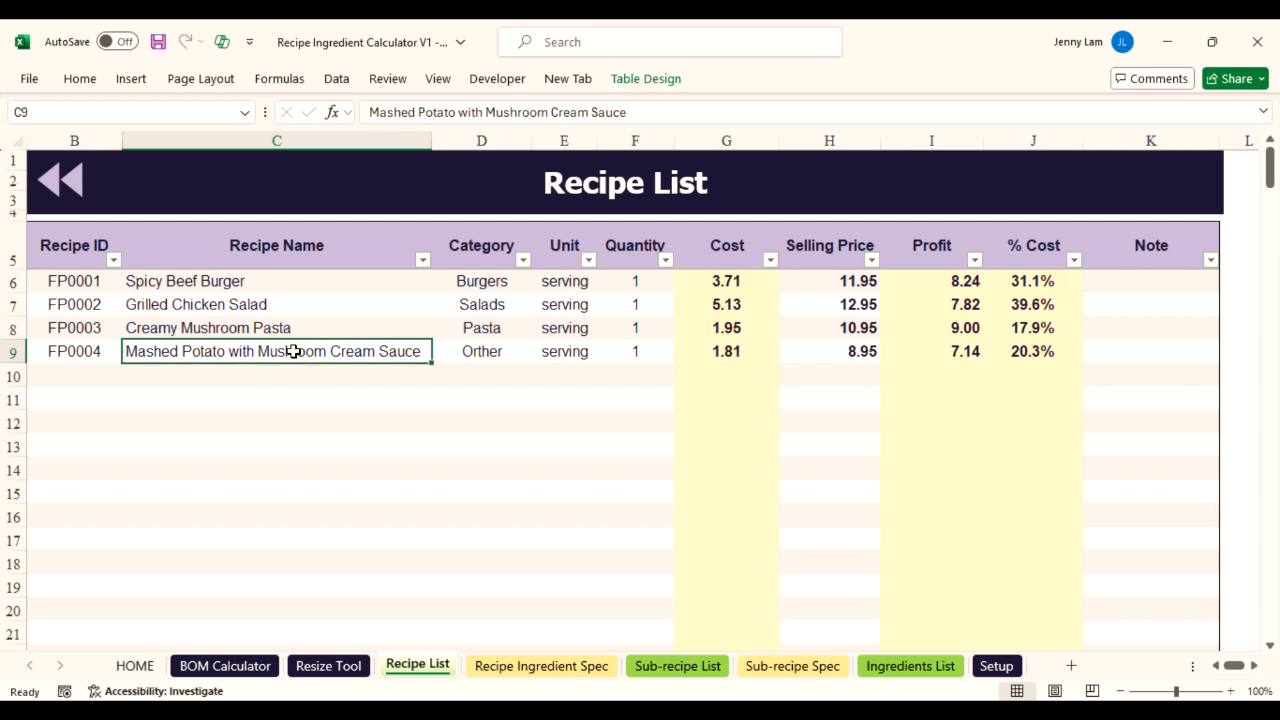
{"action": "left_click", "coordinate": [285, 421]}
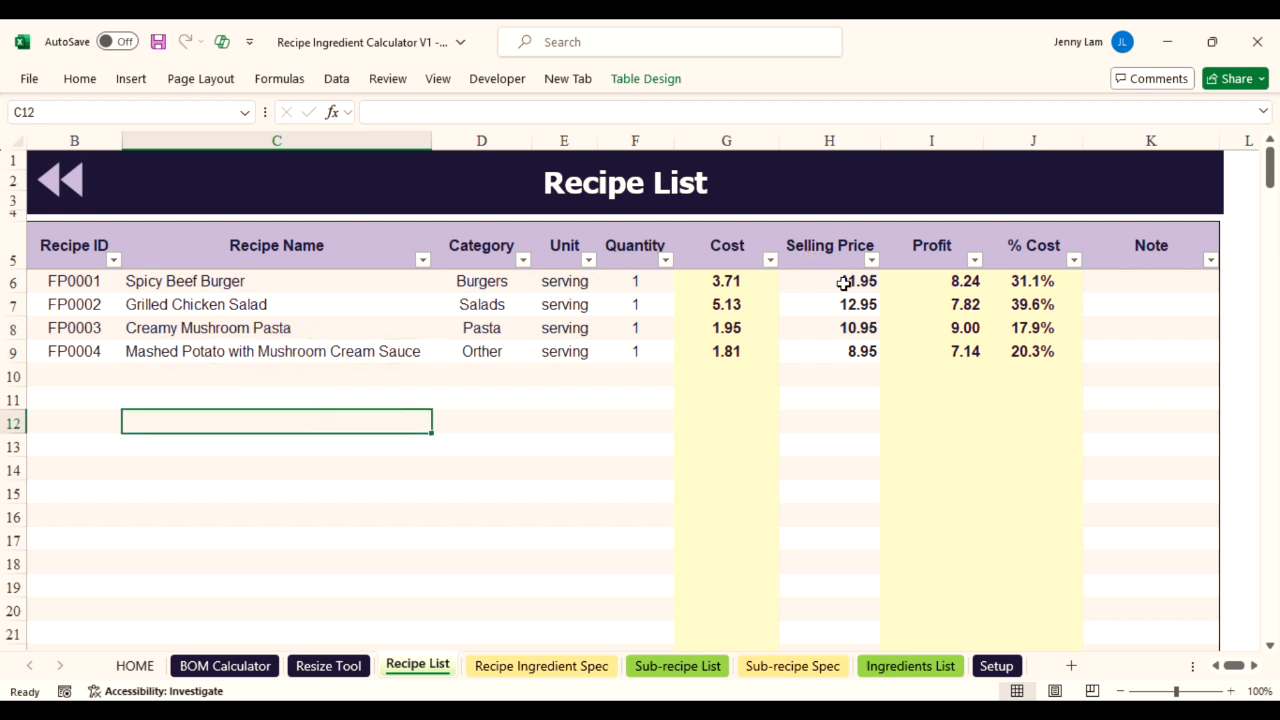
- Review the selling price and quantity columns of the Recipe List
{"action": "left_click", "coordinate": [846, 325]}
{"action": "left_click", "coordinate": [849, 373]}
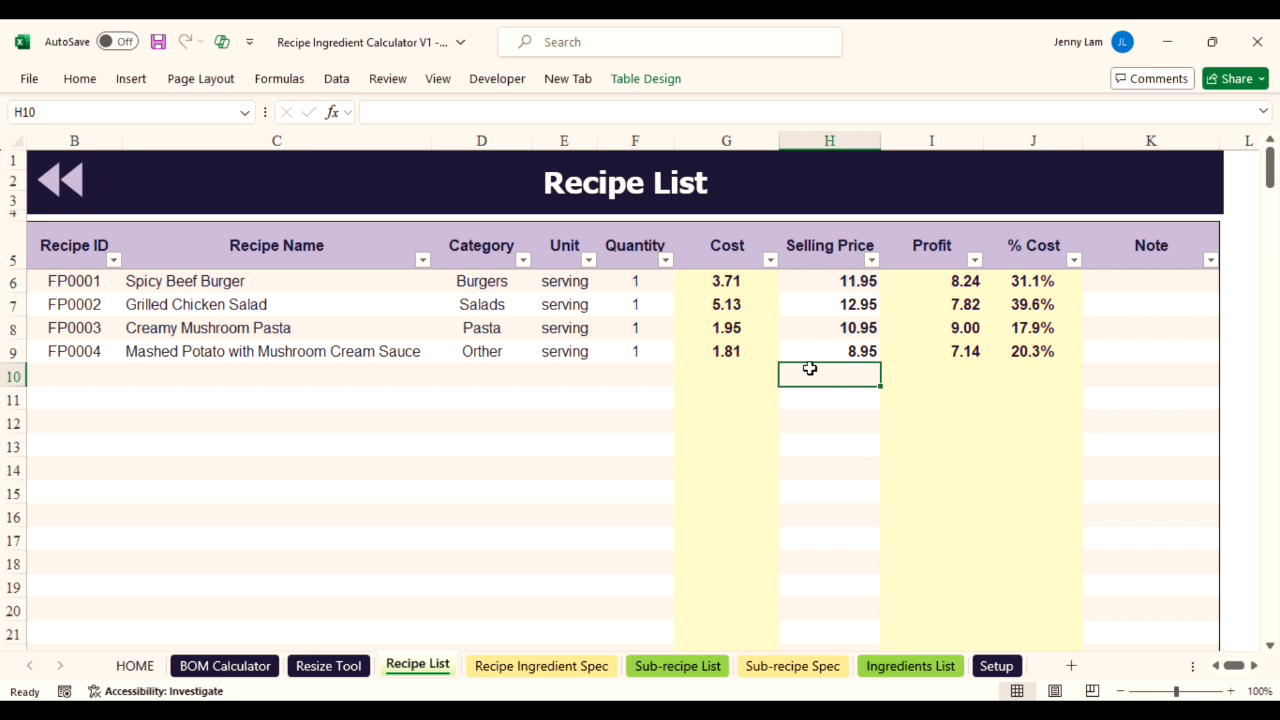
{"action": "left_click", "coordinate": [620, 280]}
{"action": "left_click", "coordinate": [643, 304]}
{"action": "left_click", "coordinate": [646, 330]}
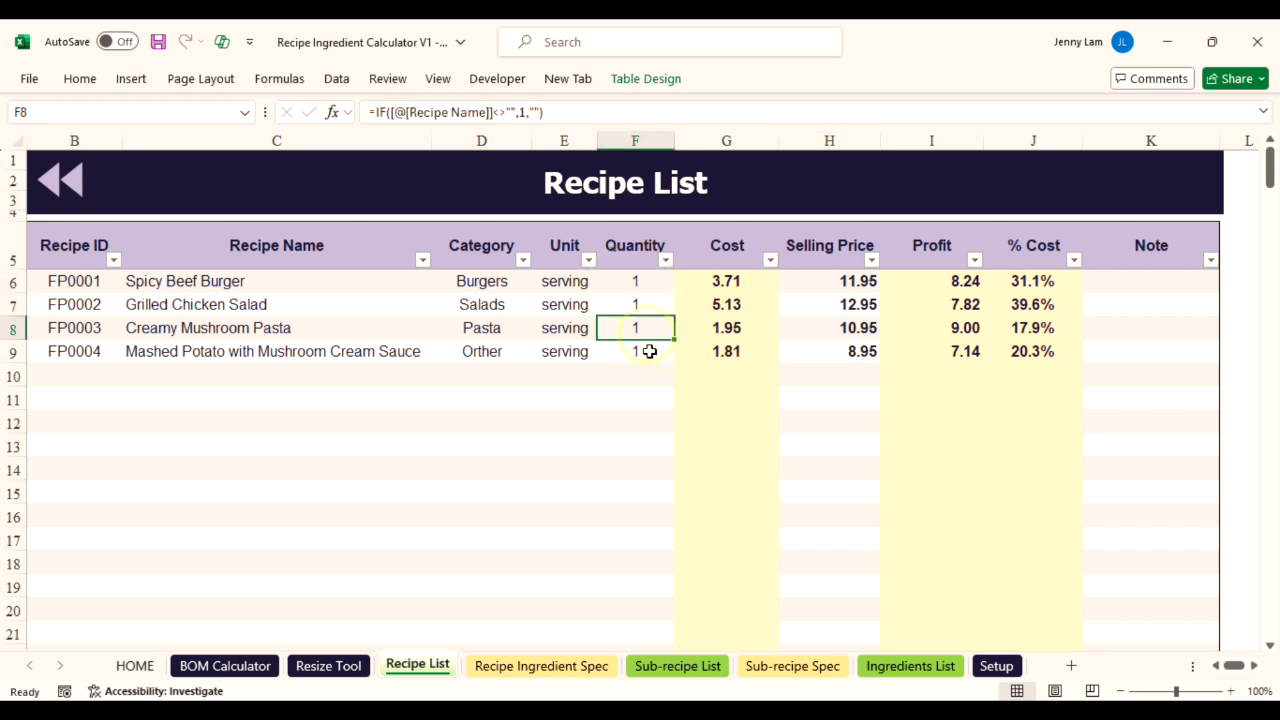
{"action": "left_click", "coordinate": [649, 351]}
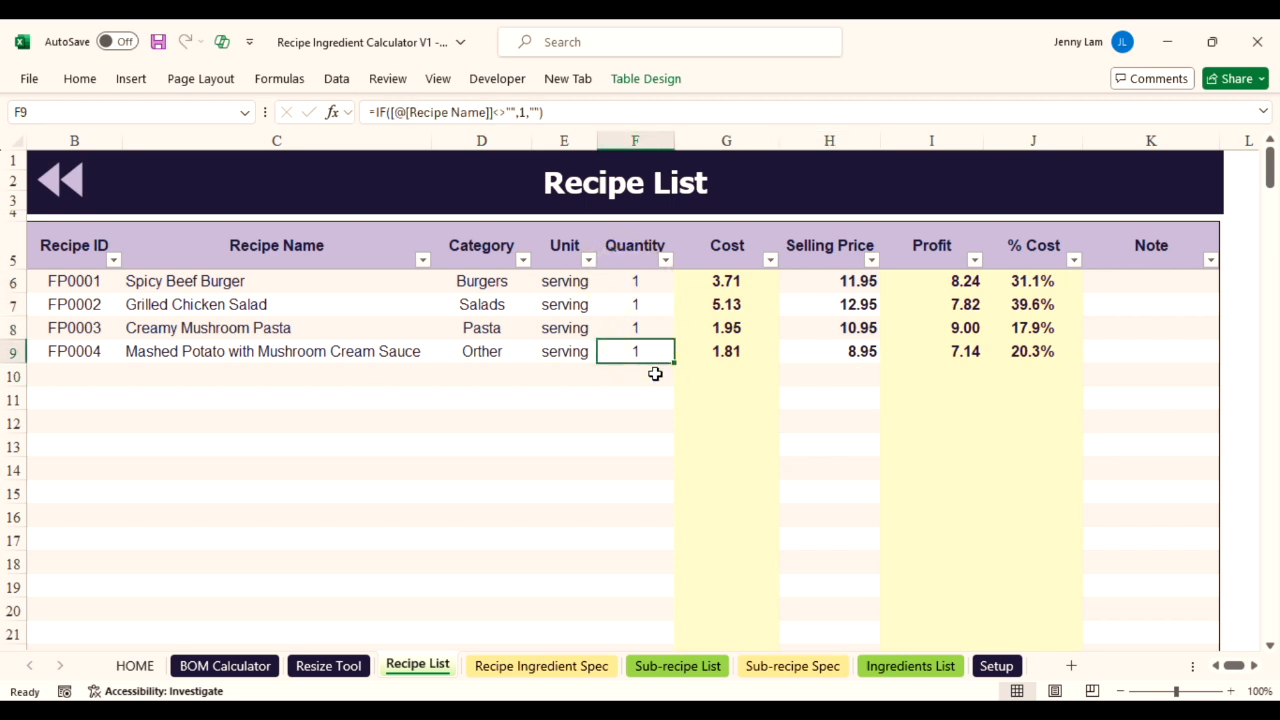
{"action": "left_click", "coordinate": [642, 404]}
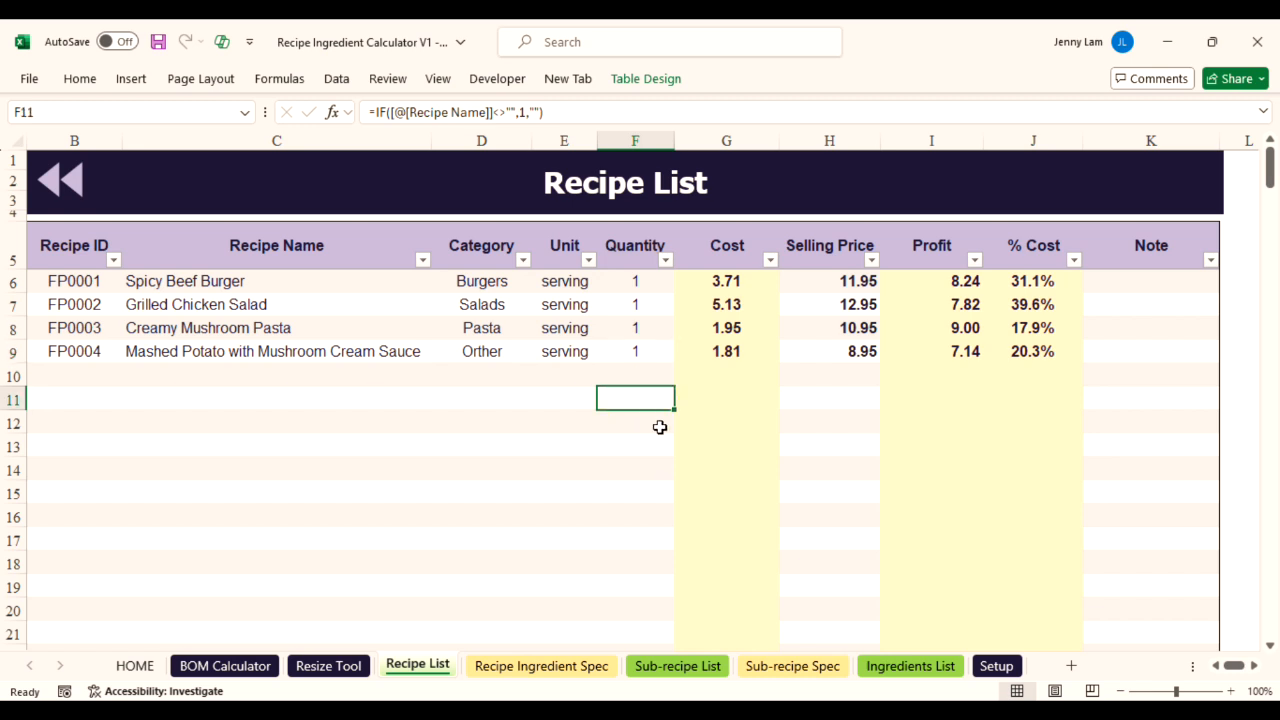
{"action": "left_click", "coordinate": [811, 437]}
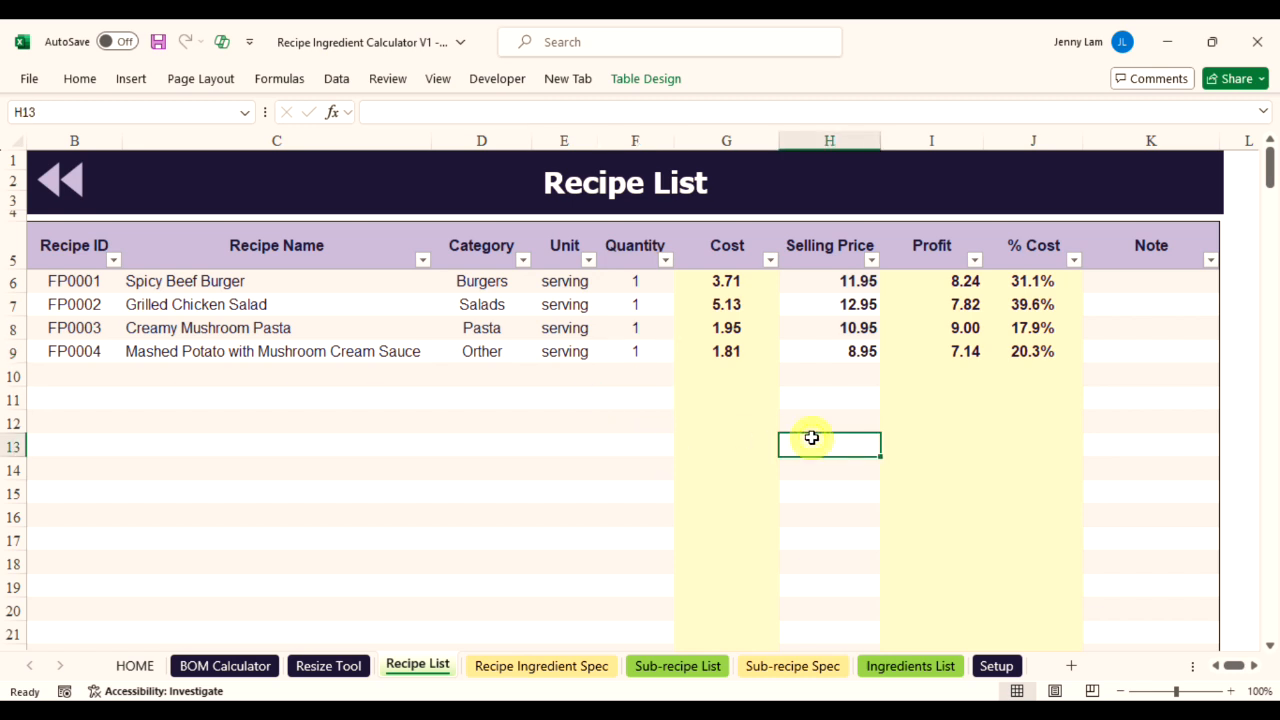
- Open the Recipe Ingredient Specification and view the recipe name choices in the Spicy Beef Burger row
{"action": "left_click", "coordinate": [537, 677]}
{"action": "left_click", "coordinate": [314, 294]}
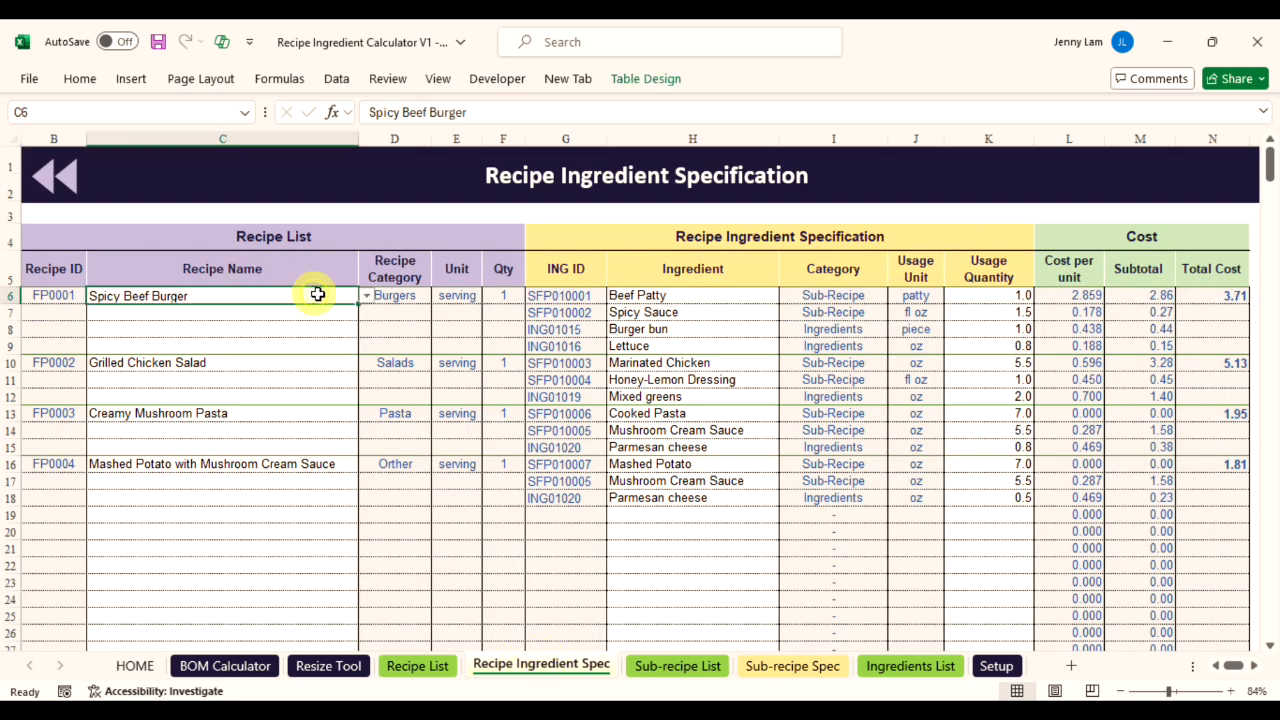
{"action": "left_click", "coordinate": [367, 300]}
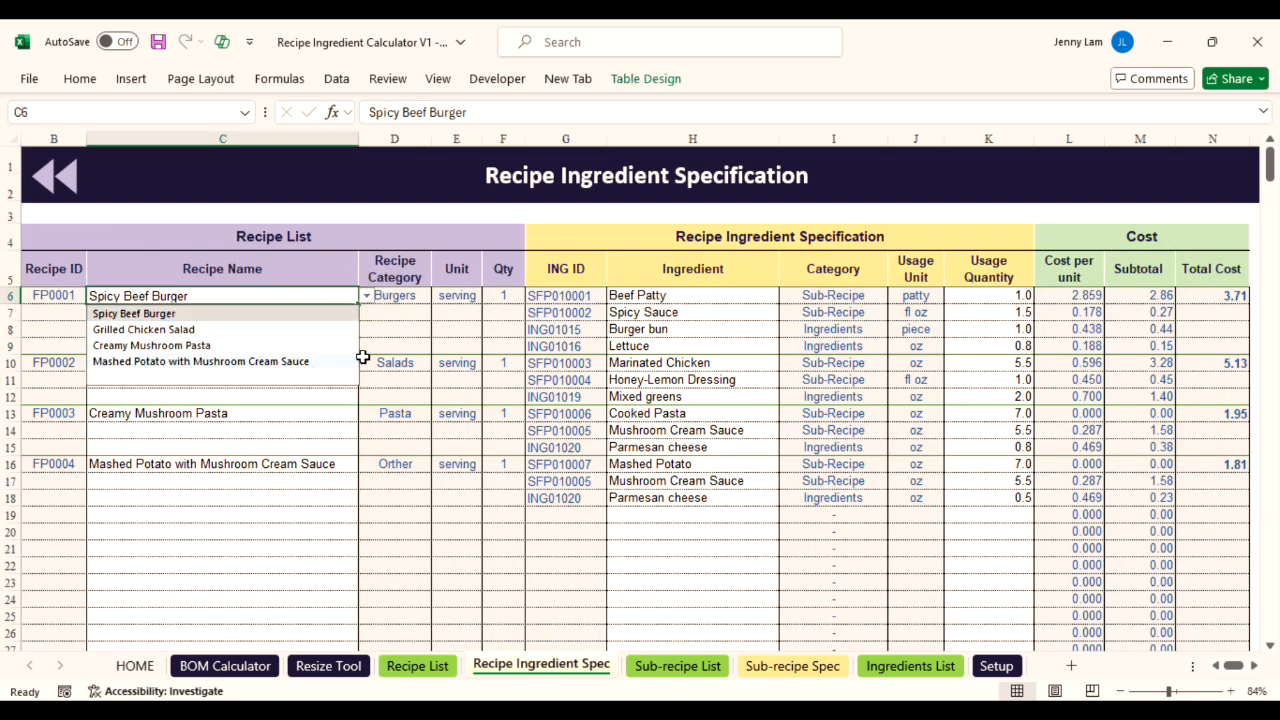
- Browse the sub-recipe and ingredient choices for Spicy Beef Burger's first ingredient and inspect its usage quantity
{"action": "left_click", "coordinate": [737, 300]}
{"action": "left_click", "coordinate": [786, 296]}
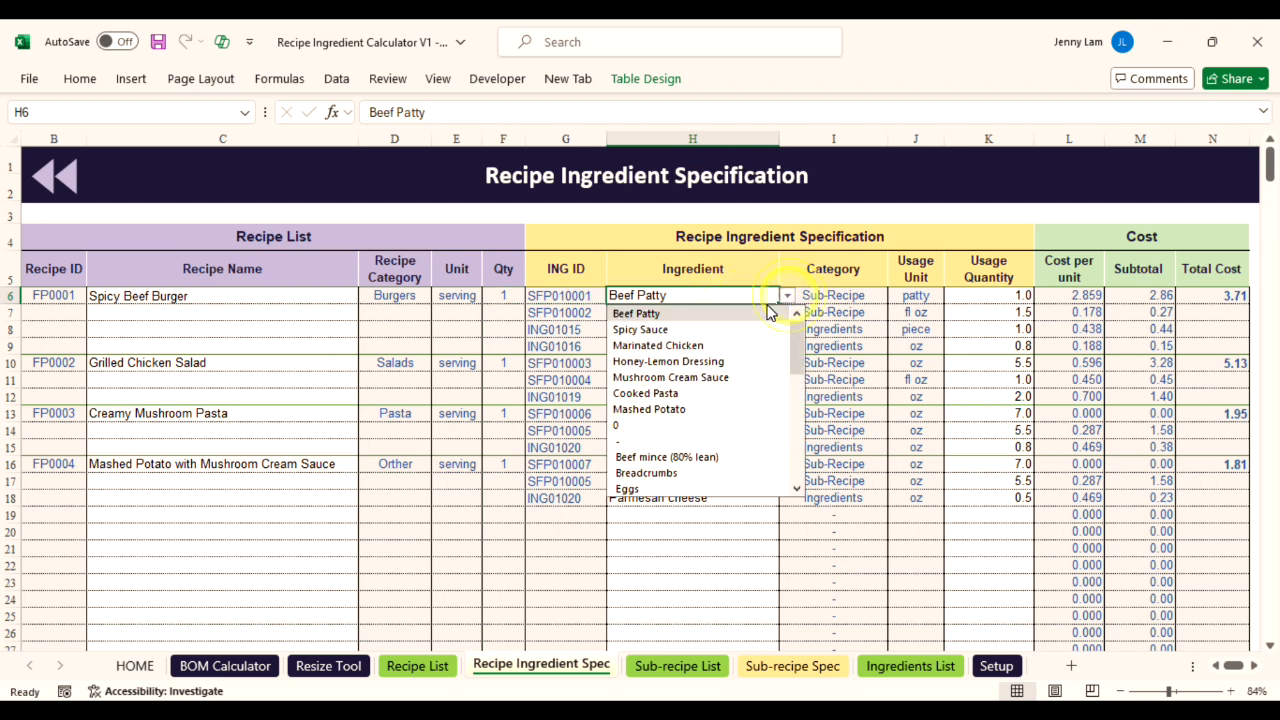
{"action": "scroll", "coordinate": [745, 465], "scroll_direction": "down", "scroll_amount": 1}
{"action": "scroll", "coordinate": [743, 471], "scroll_direction": "down", "scroll_amount": 2}
{"action": "left_click", "coordinate": [786, 296]}
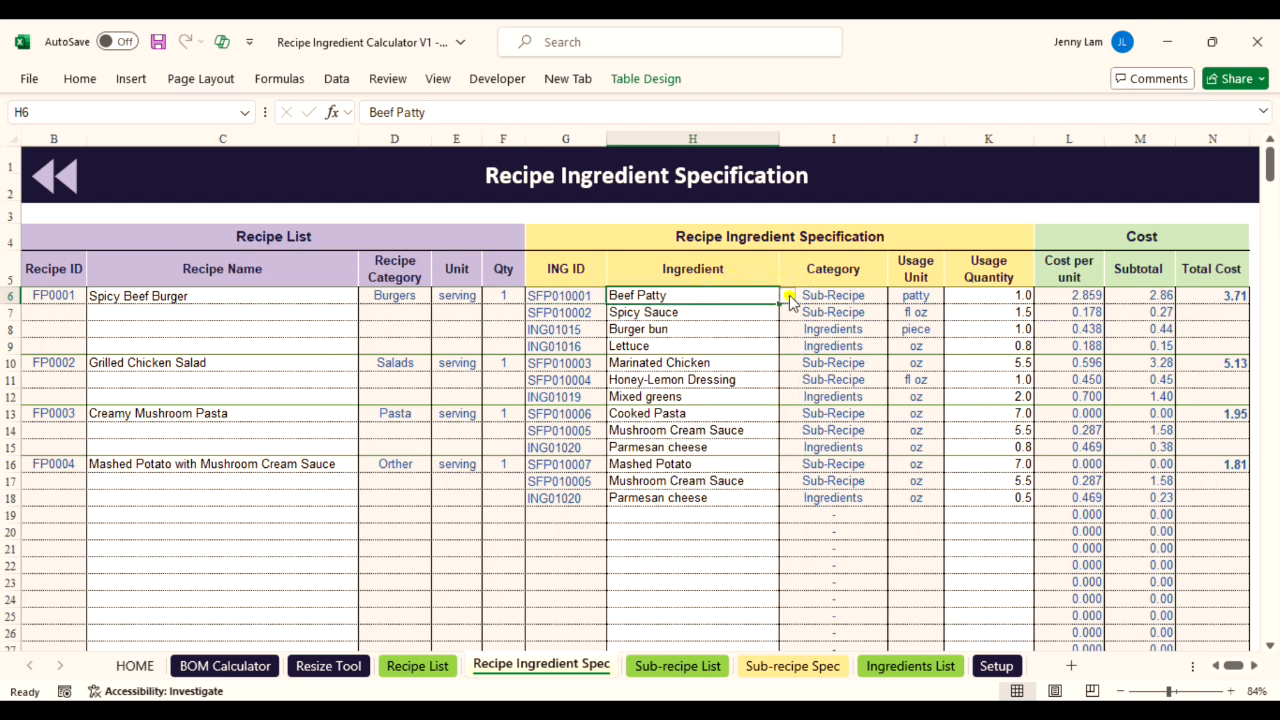
{"action": "left_click", "coordinate": [786, 296]}
{"action": "scroll", "coordinate": [745, 470], "scroll_direction": "down", "scroll_amount": 3}
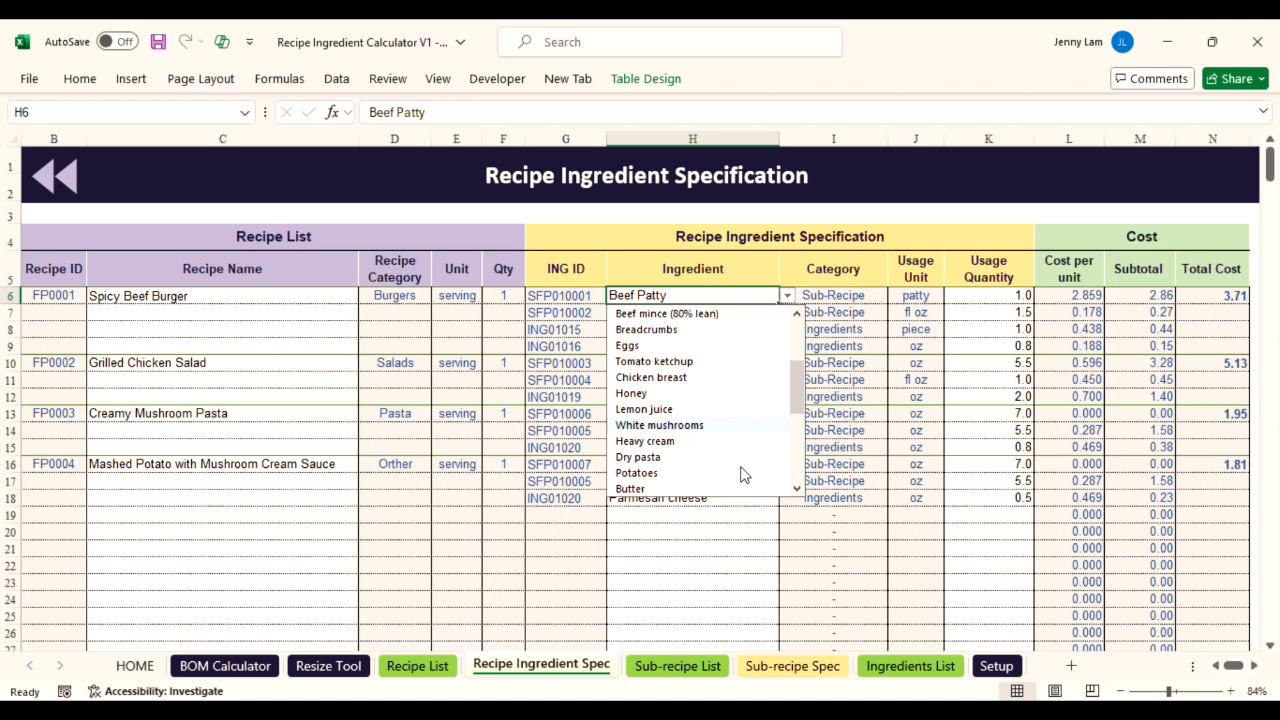
{"action": "scroll", "coordinate": [751, 436], "scroll_direction": "up", "scroll_amount": 3}
{"action": "left_click", "coordinate": [1028, 295]}
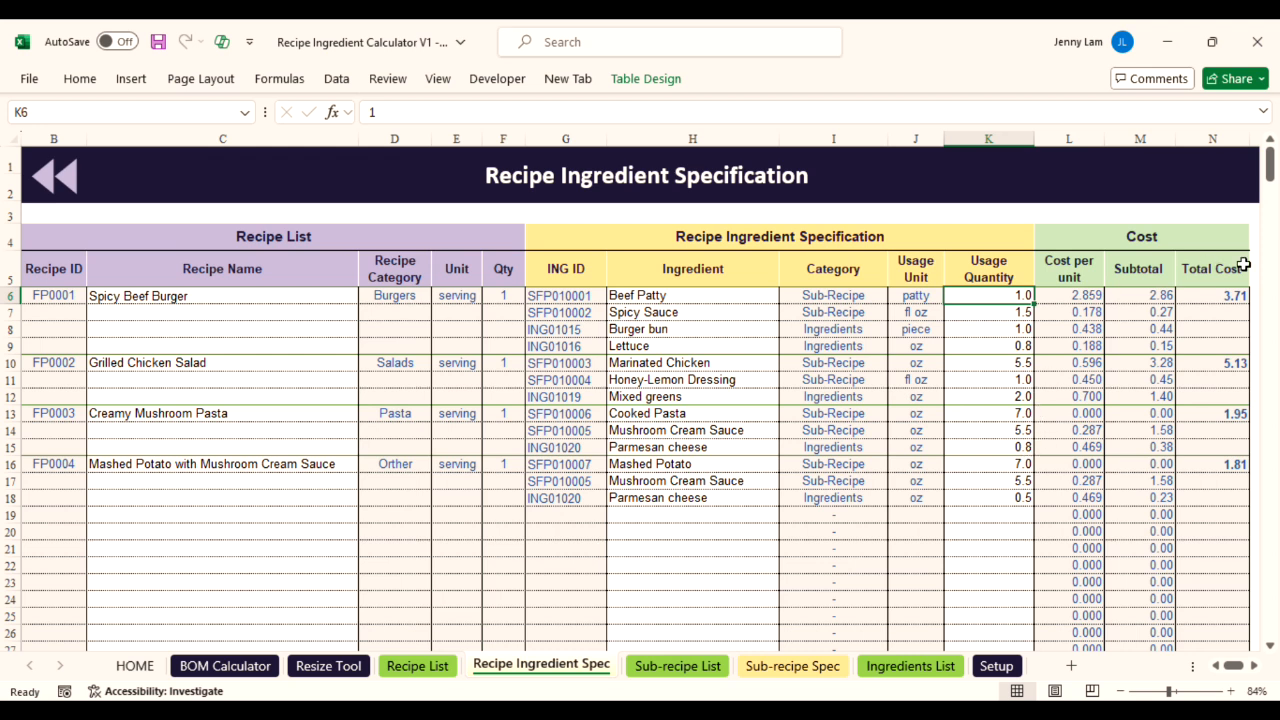
- Review the usage quantities of Spicy Beef Burger's Beef Patty, Spicy Sauce, Burger bun and Lettuce
{"action": "left_click", "coordinate": [680, 297]}
{"action": "left_click", "coordinate": [970, 297]}
{"action": "left_click", "coordinate": [763, 314]}
{"action": "left_click", "coordinate": [990, 313]}
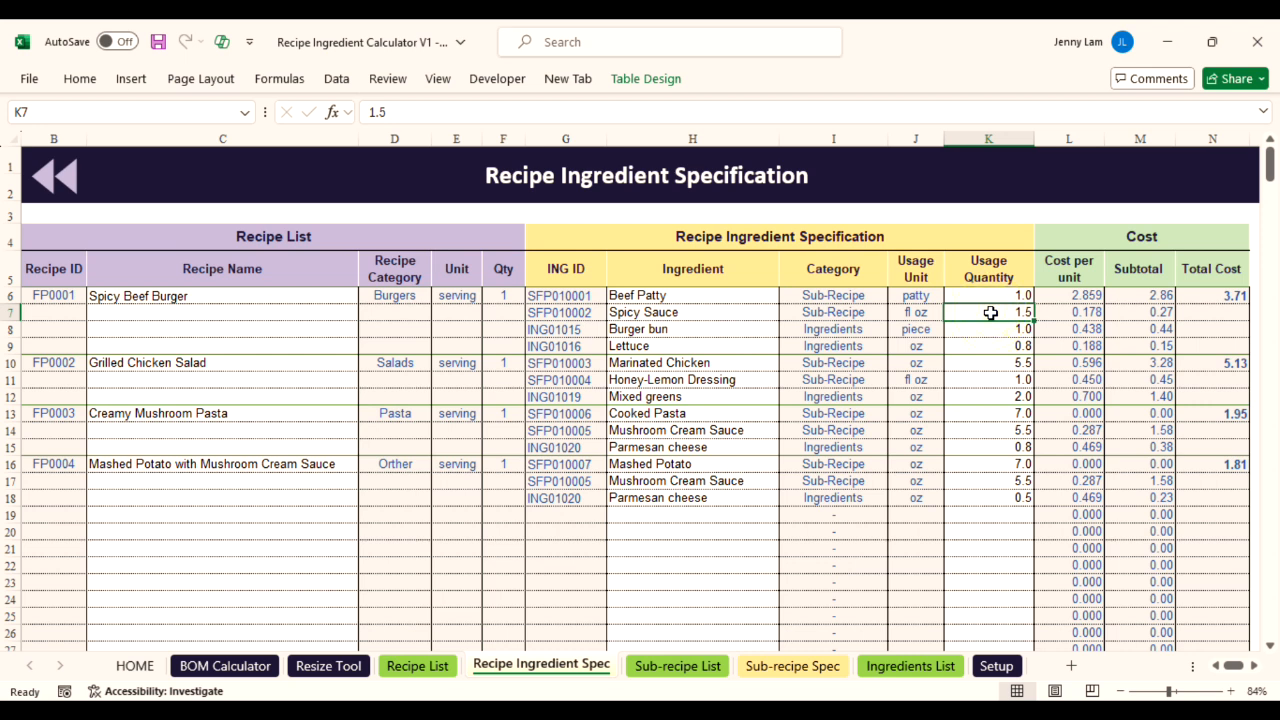
{"action": "left_click", "coordinate": [740, 327]}
{"action": "left_click", "coordinate": [988, 328]}
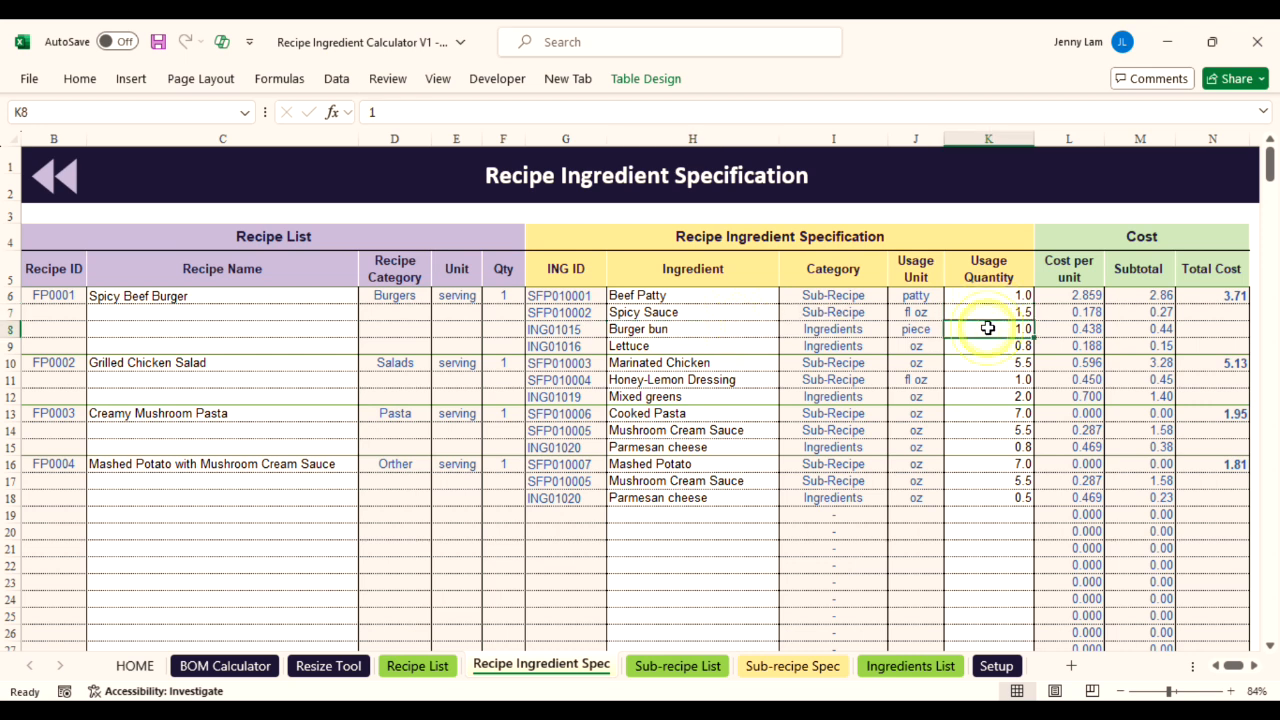
{"action": "left_click", "coordinate": [705, 345]}
{"action": "left_click", "coordinate": [975, 345]}
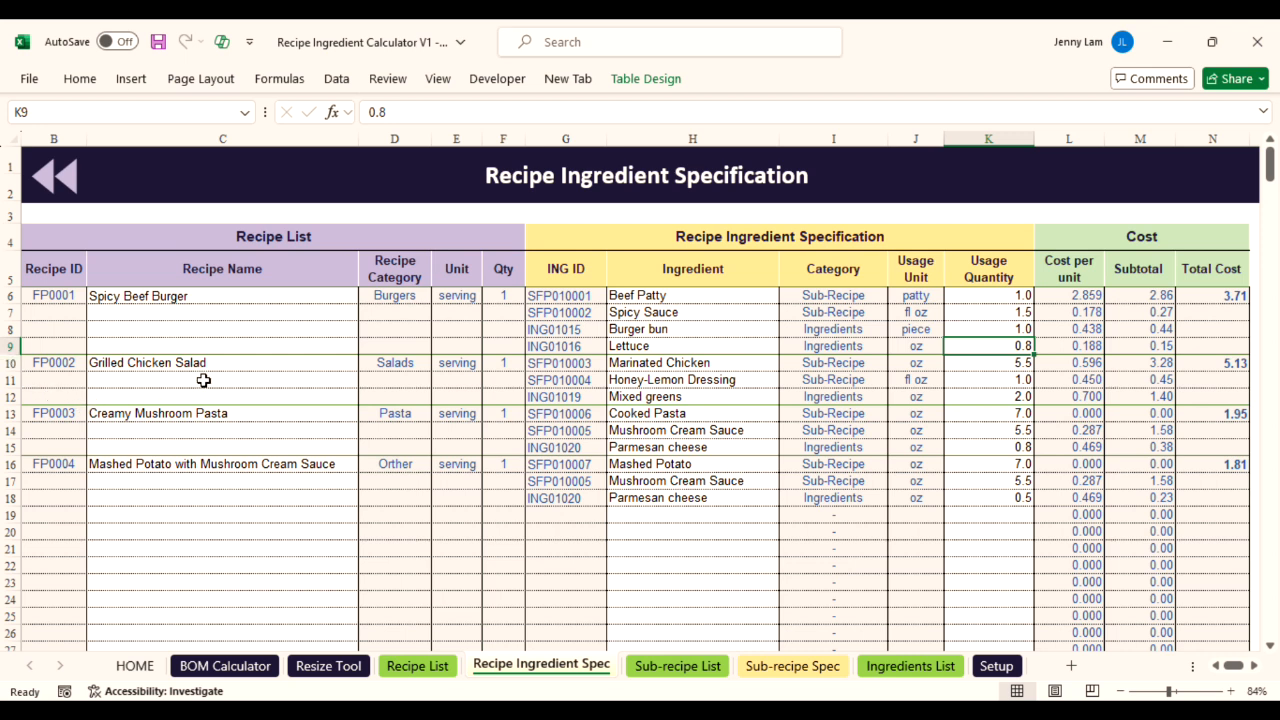
- Copy the recipe names from Grilled Chicken Salad through Mashed Potato with Mushroom Cream Sauce and paste them one row lower, starting at C11
{"action": "left_click_drag", "start_coordinate": [218, 362], "coordinate": [226, 460]}
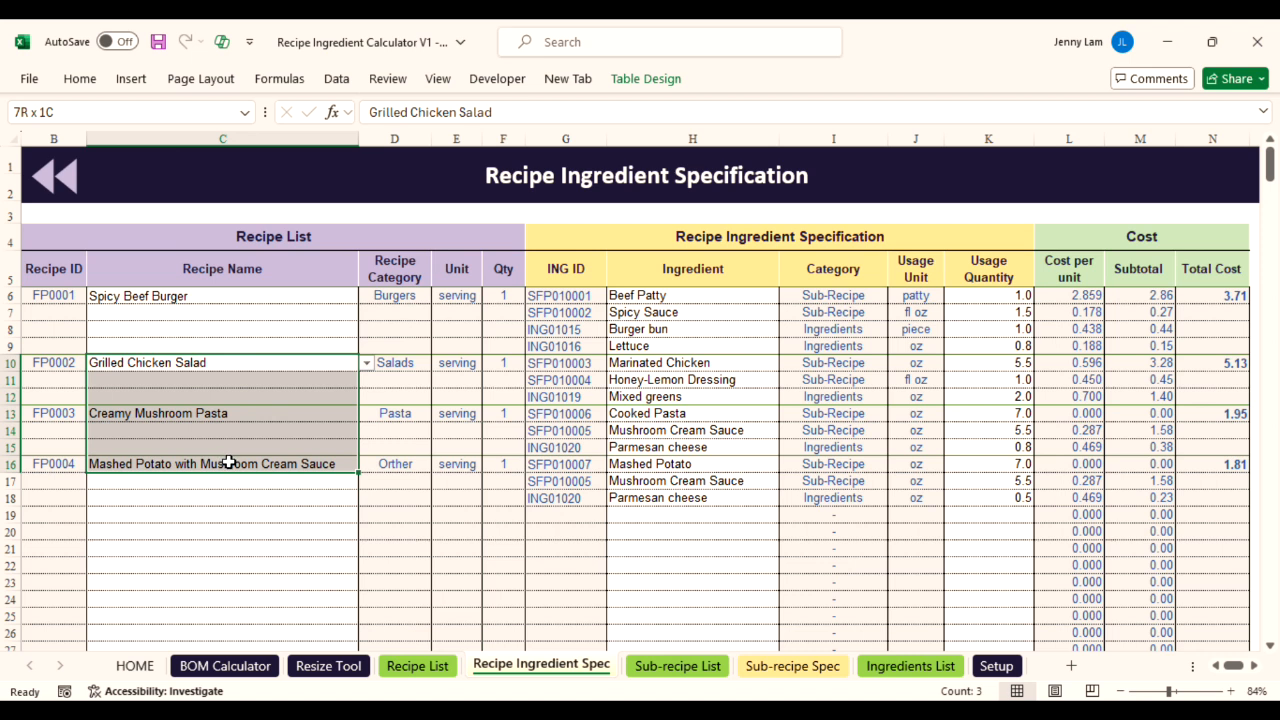
{"action": "key", "text": "ctrl+c"}
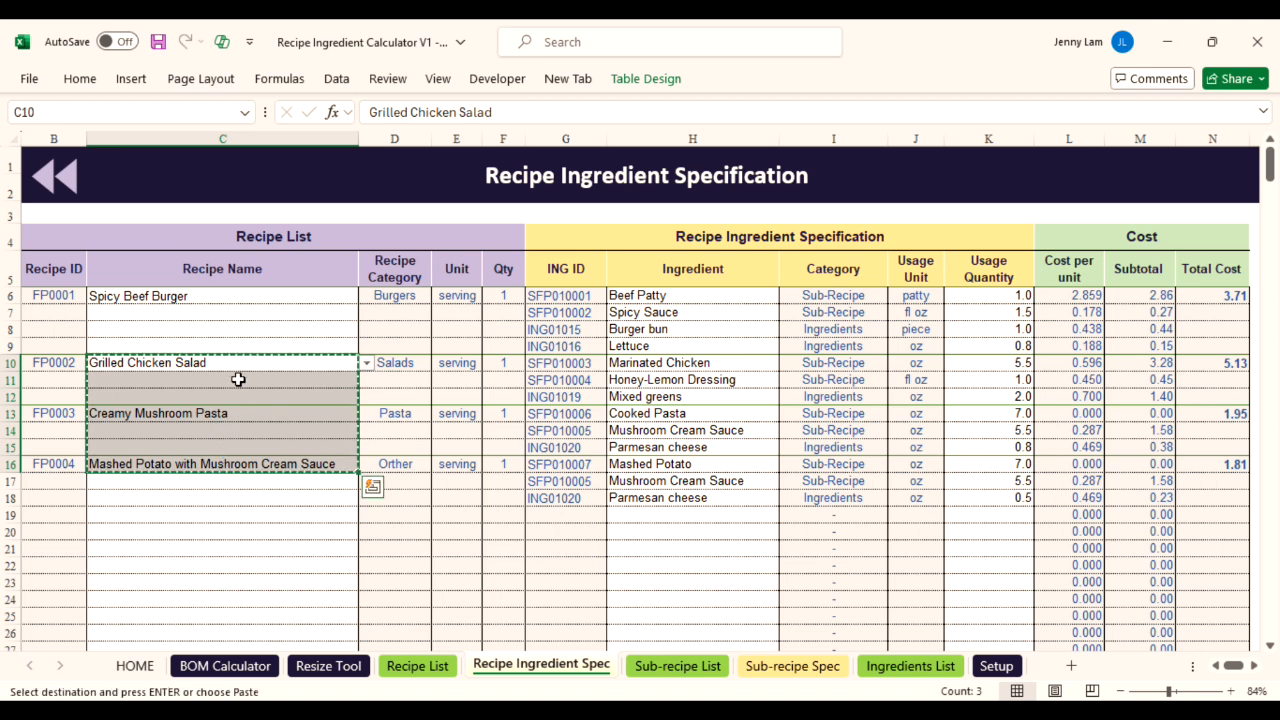
{"action": "left_click", "coordinate": [238, 379]}
{"action": "key", "text": "ctrl+v"}
- Copy the ingredients from Marinated Chicken in H10 through Parmesan cheese in H18 and paste them one row lower, starting at H11
{"action": "left_click_drag", "start_coordinate": [668, 368], "coordinate": [704, 493]}
{"action": "key", "text": "ctrl+c"}
{"action": "left_click", "coordinate": [626, 379]}
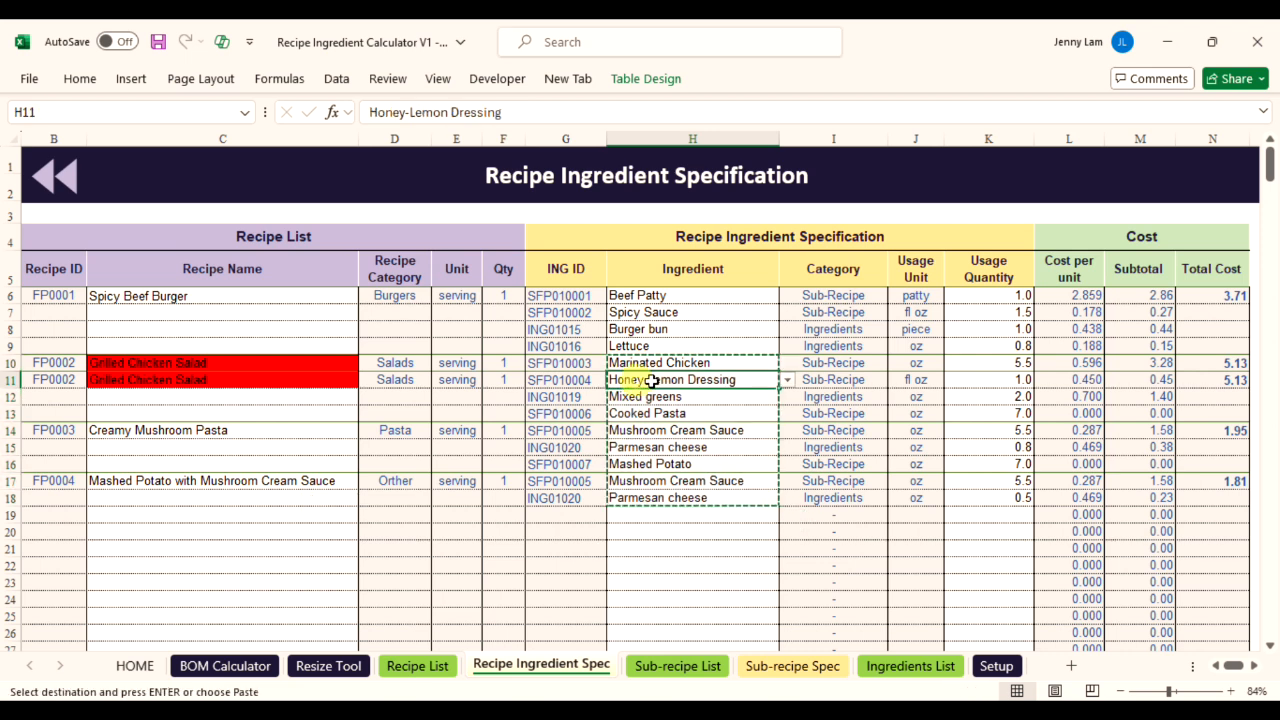
{"action": "key", "text": "ctrl+v"}
- Copy the usage quantities from K10 through K18 and paste them one row lower, starting at K11
{"action": "double_click", "coordinate": [1021, 363]}
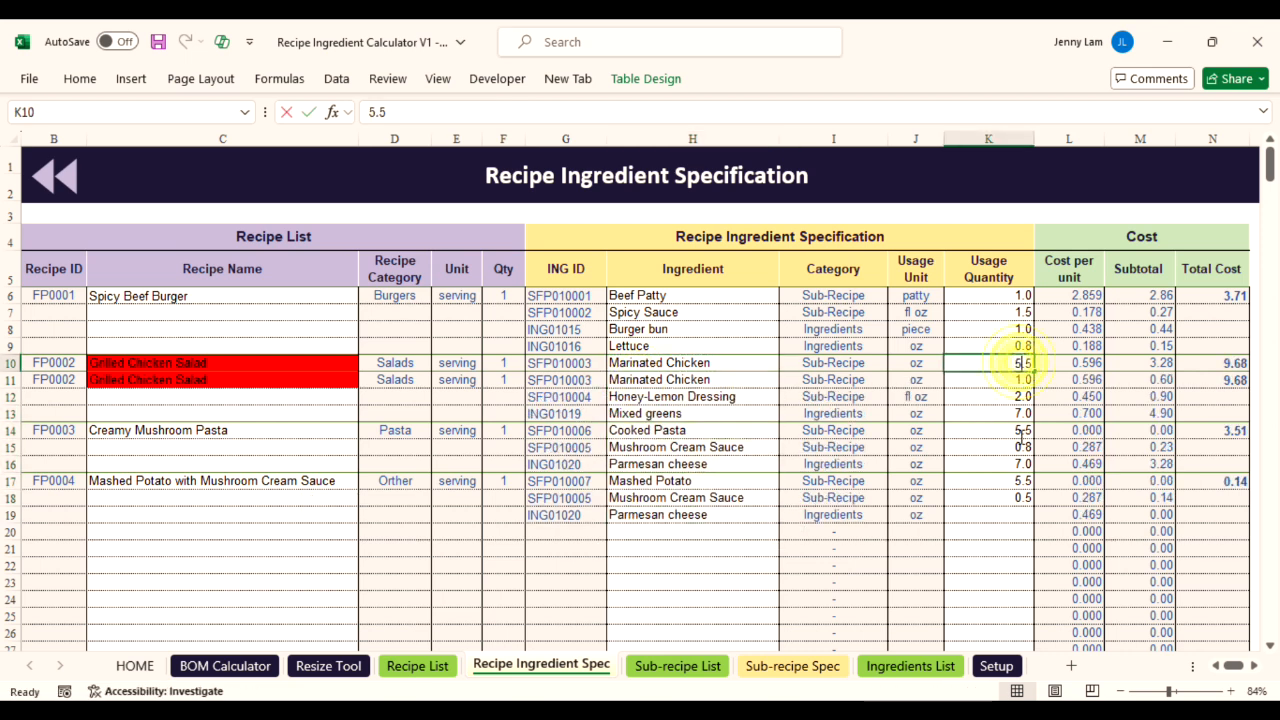
{"action": "left_click", "coordinate": [1016, 498], "text": "shift"}
{"action": "key", "text": "ctrl+c"}
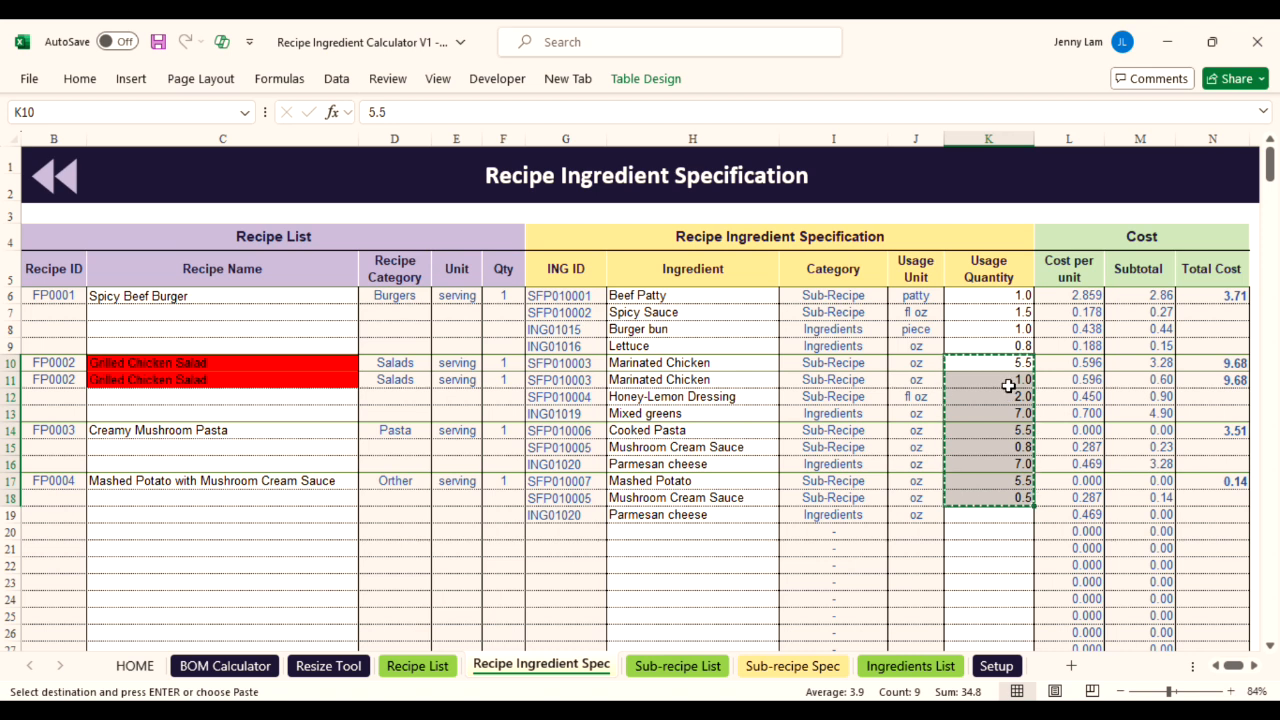
{"action": "left_click", "coordinate": [1008, 381]}
{"action": "key", "text": "ctrl+v"}
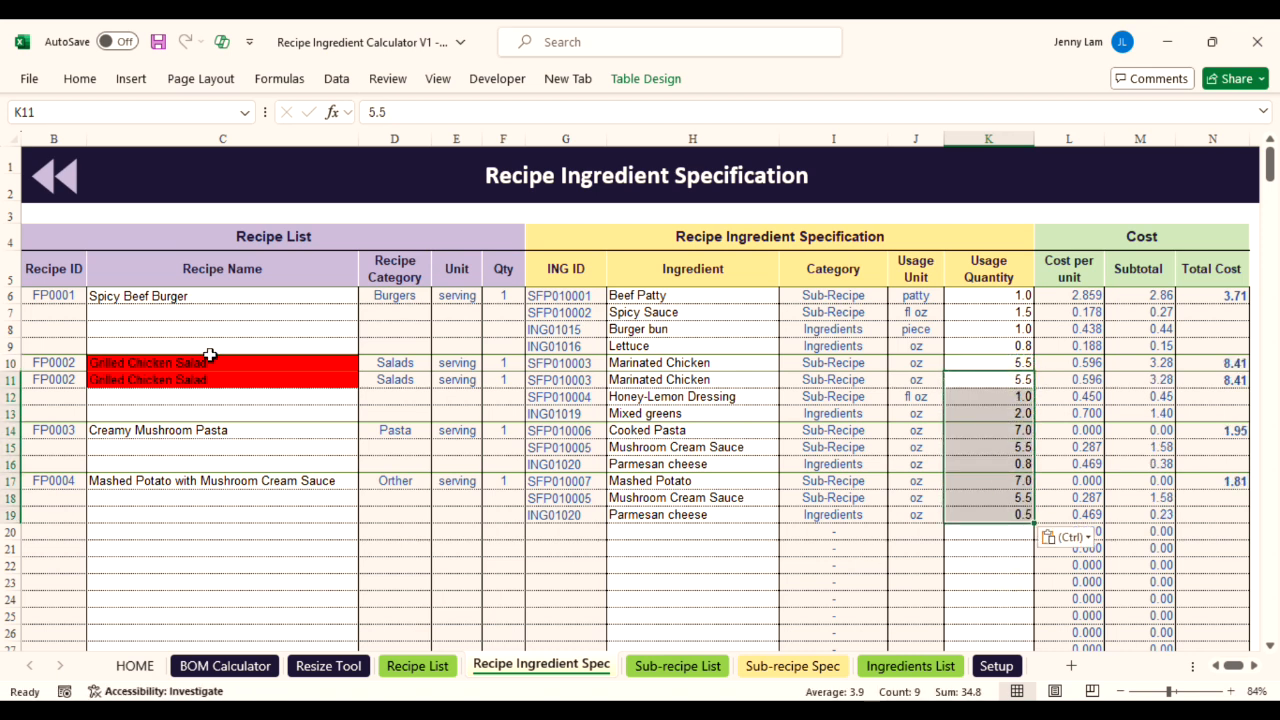
- Clear the duplicated Grilled Chicken Salad name, its Marinated Chicken ingredient and its usage quantity from row 10
{"action": "left_click", "coordinate": [229, 366]}
{"action": "key", "text": "Delete"}
{"action": "left_click", "coordinate": [713, 363]}
{"action": "left_click", "coordinate": [996, 367]}
{"action": "key", "text": "Delete"}
{"action": "left_click", "coordinate": [995, 415]}
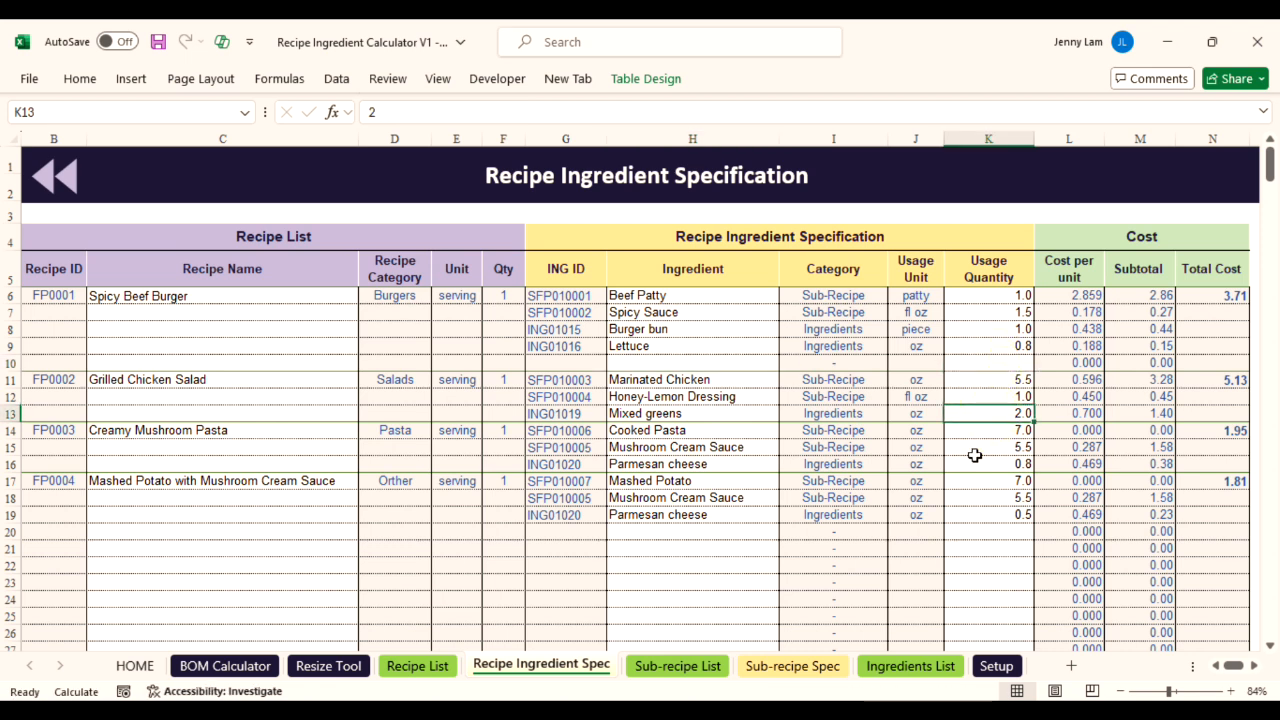
- Go through the HOME sheet to the BOM Calculator sheet and widen its Recipe Name column slightly
{"action": "left_click", "coordinate": [130, 667]}
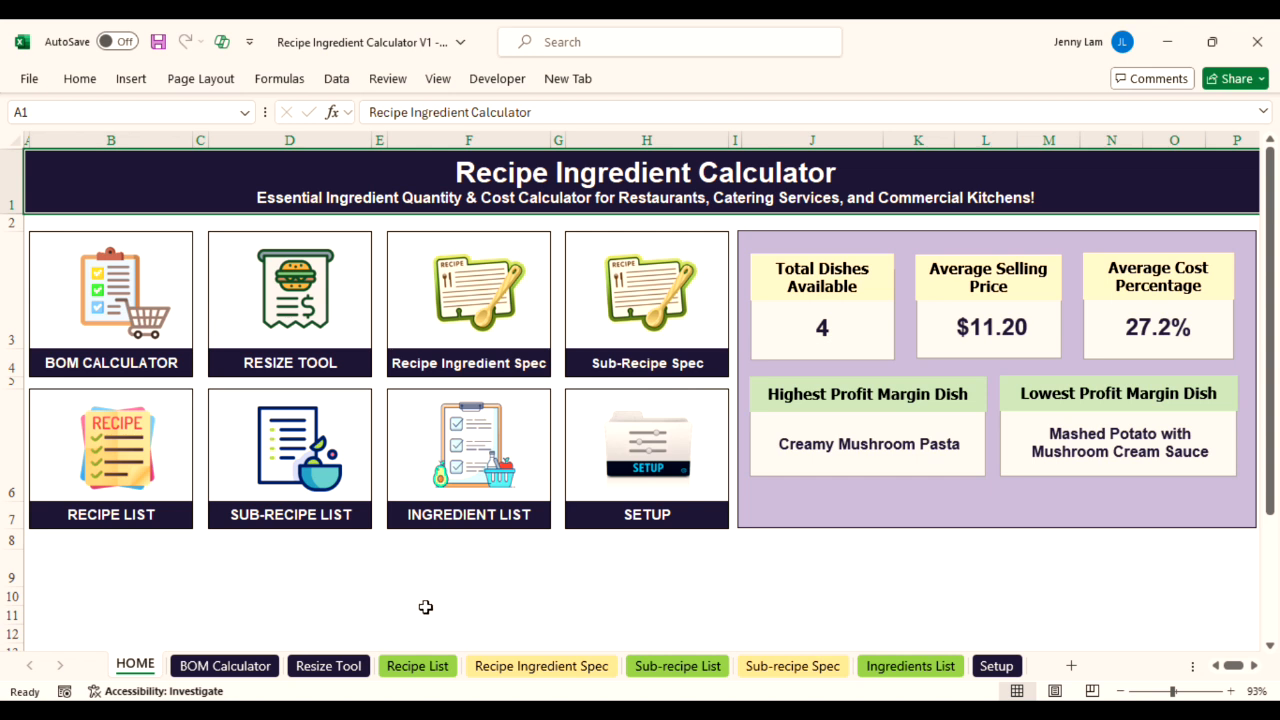
{"action": "left_click", "coordinate": [262, 666]}
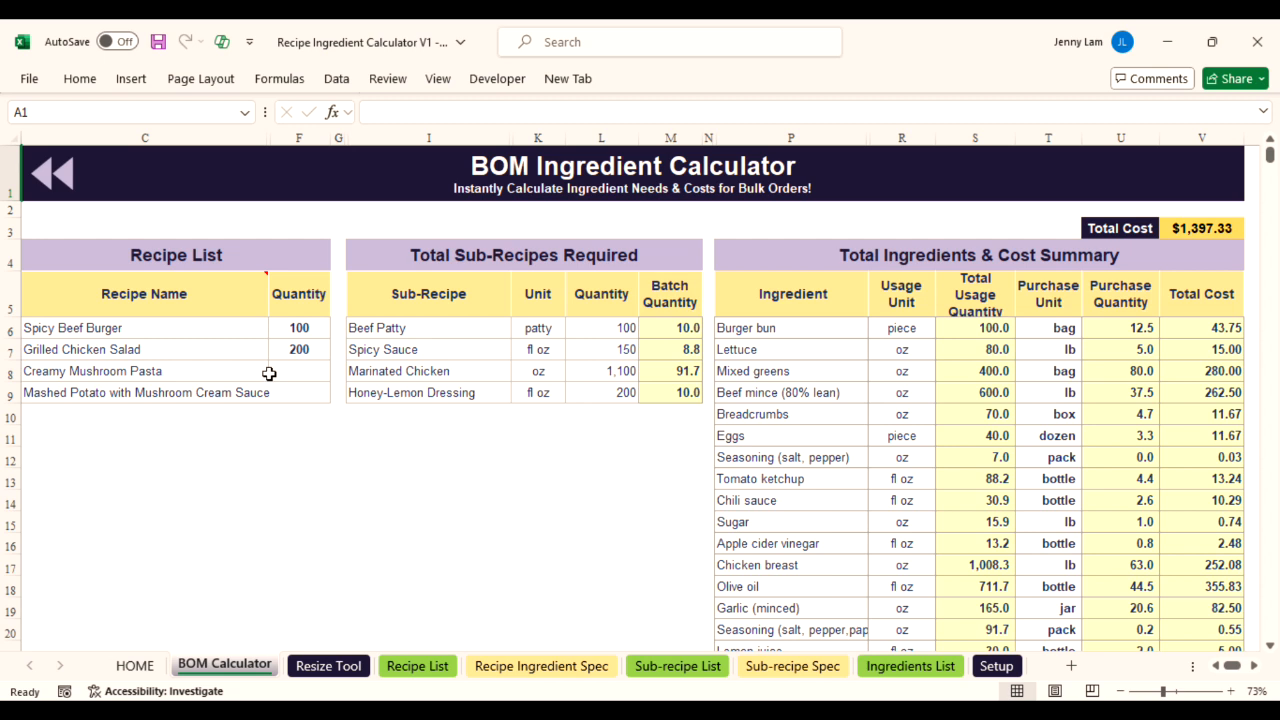
{"action": "left_click_drag", "start_coordinate": [264, 137], "coordinate": [272, 137]}
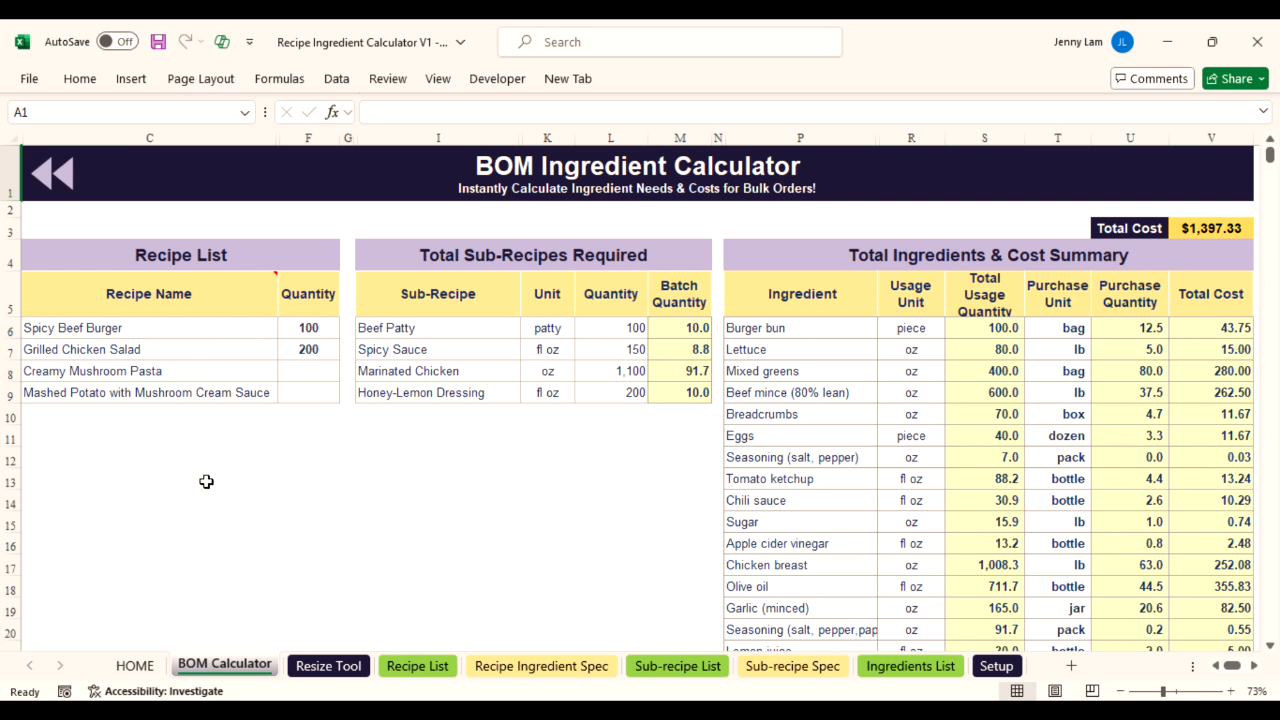
- Set the BOM quantities to 50 Spicy Beef Burger, 50 Grilled Chicken Salad, 30 Creamy Mushroom Pasta and 20 Mashed Potato with Mushroom Cream Sauce
{"action": "left_click", "coordinate": [312, 330]}
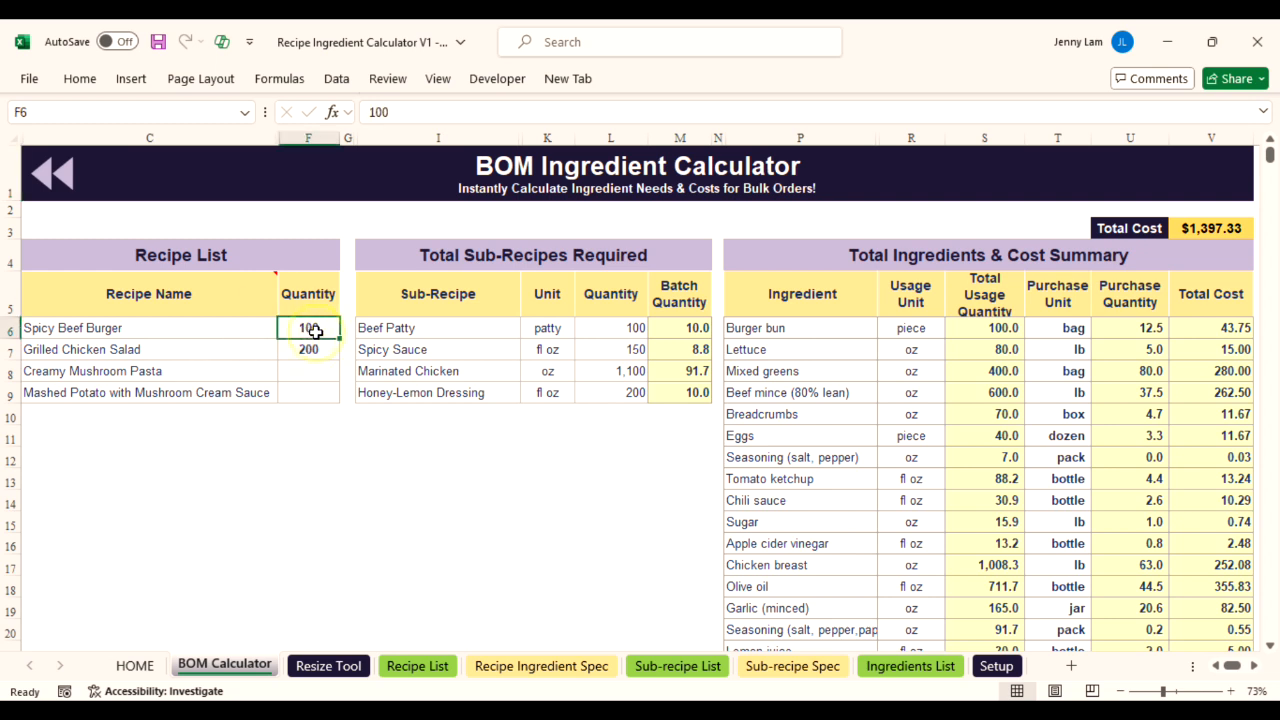
{"action": "type", "text": "50"}
{"action": "key", "text": "Return"}
{"action": "type", "text": "50"}
{"action": "key", "text": "Return"}
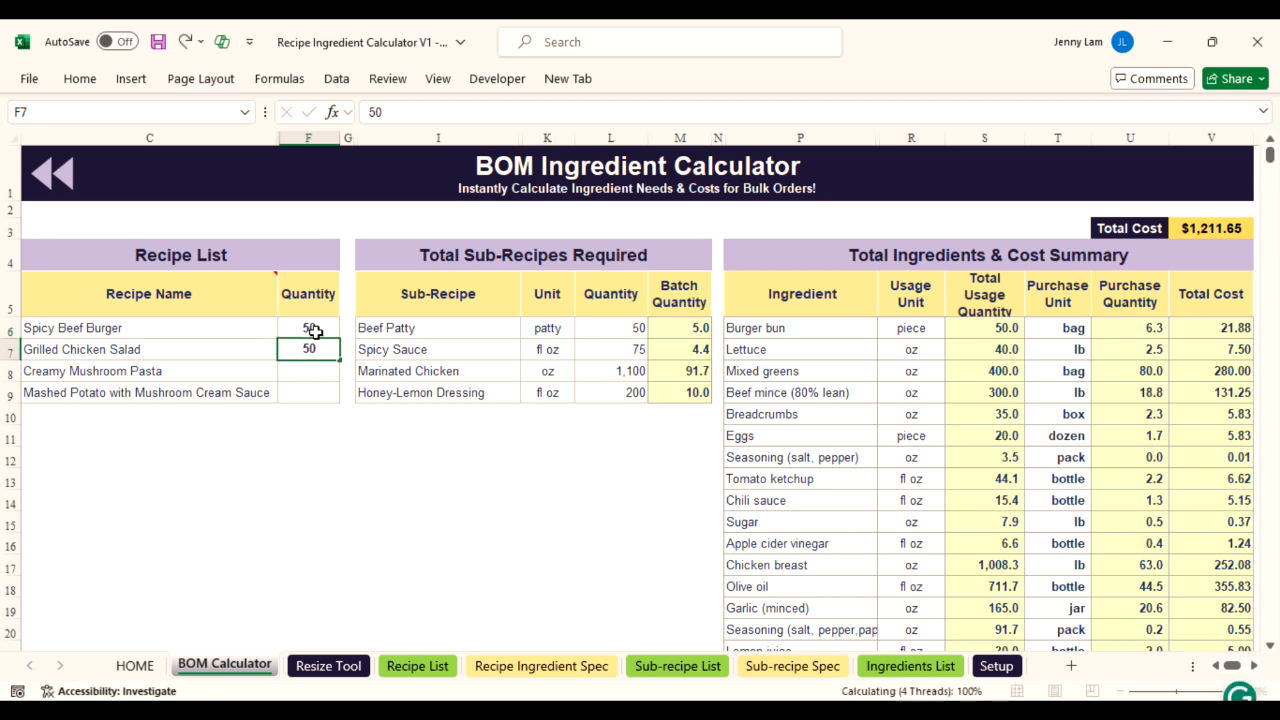
{"action": "type", "text": "30"}
{"action": "key", "text": "Return"}
{"action": "type", "text": "20"}
{"action": "key", "text": "Return"}
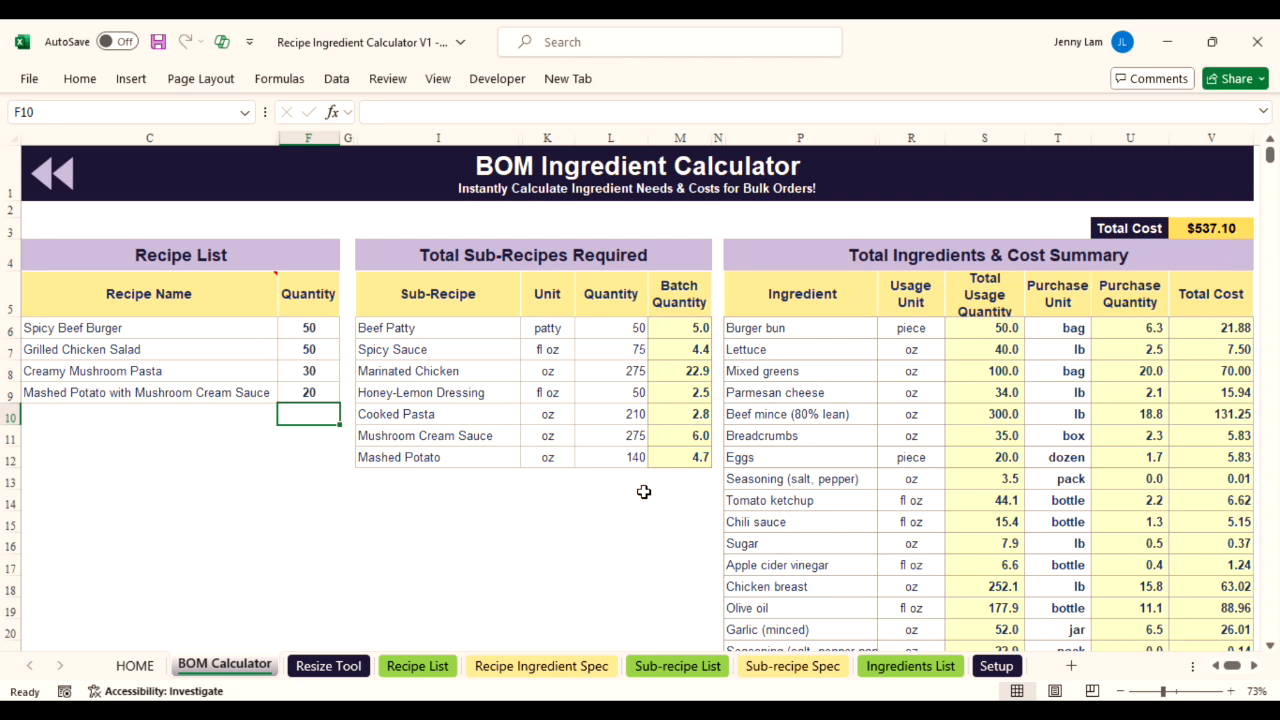
- Clear all four recipe quantities and enter 100 for Spicy Beef Burger and 200 for Grilled Chicken Salad
{"action": "left_click_drag", "start_coordinate": [320, 330], "coordinate": [322, 392]}
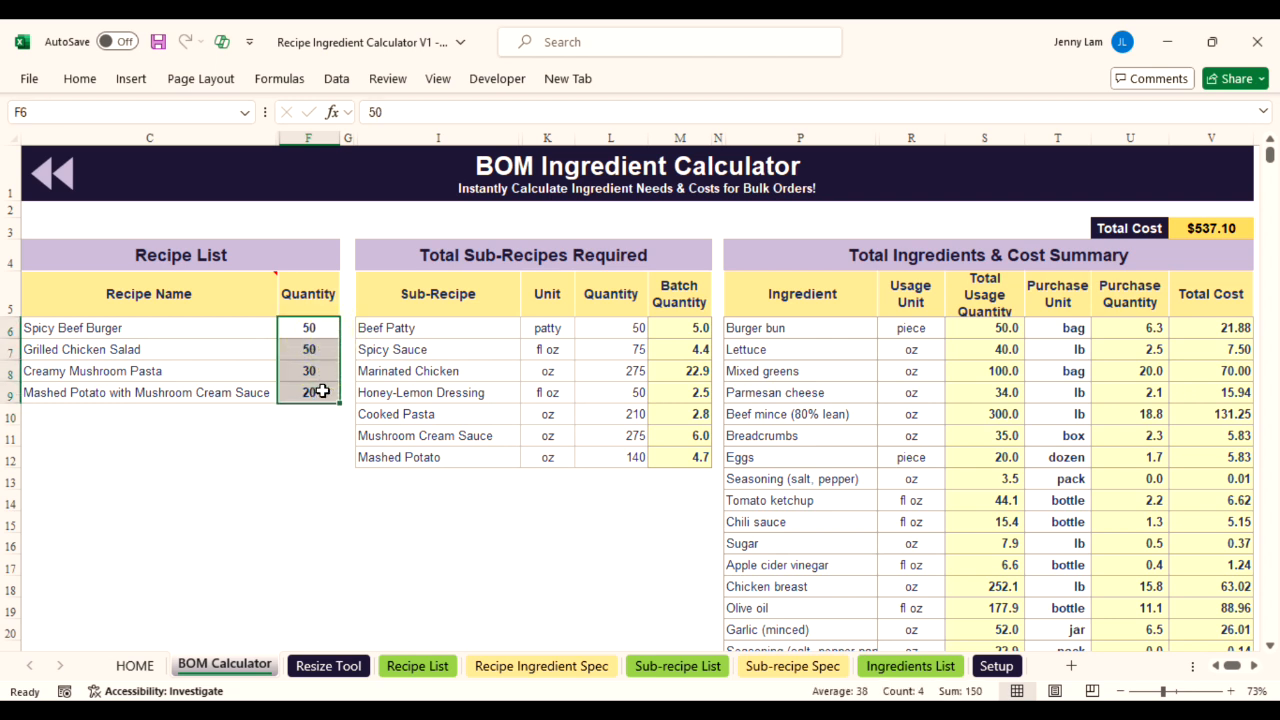
{"action": "key", "text": "Delete"}
{"action": "left_click", "coordinate": [325, 327]}
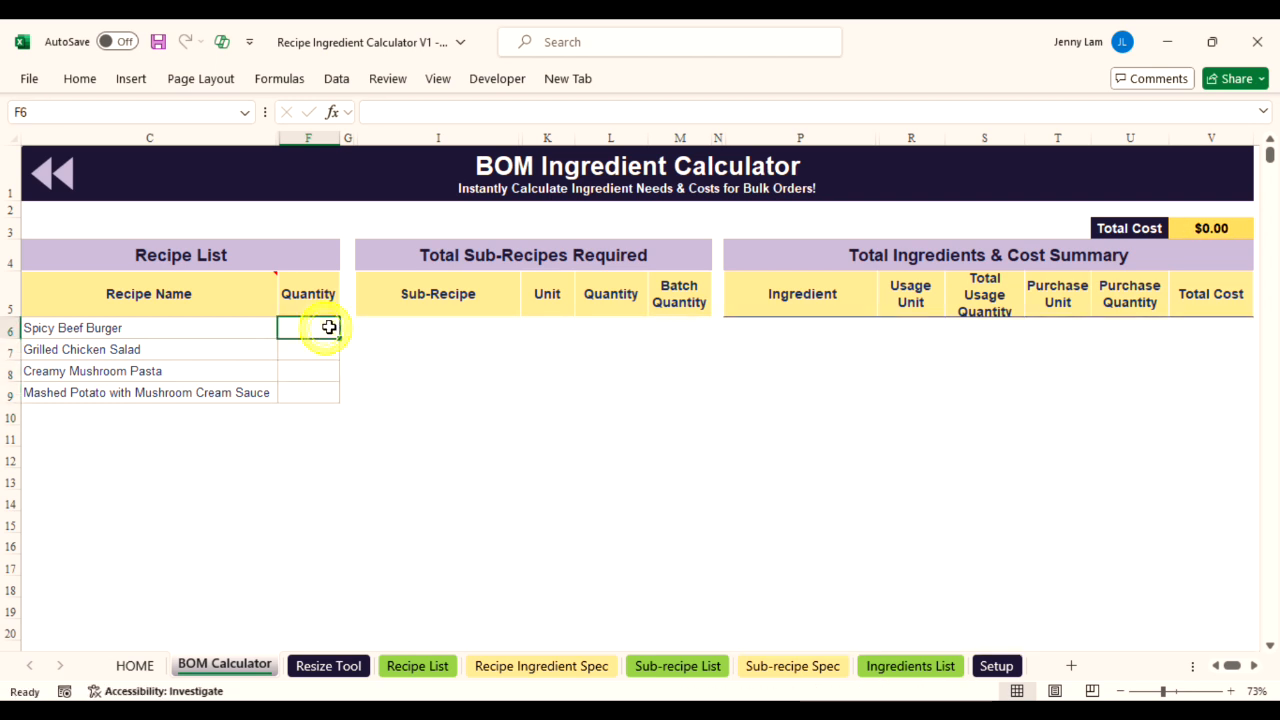
{"action": "type", "text": "100"}
{"action": "key", "text": "Return"}
{"action": "type", "text": "200"}
{"action": "key", "text": "ctrl+Return"}
{"action": "key", "text": "Return"}
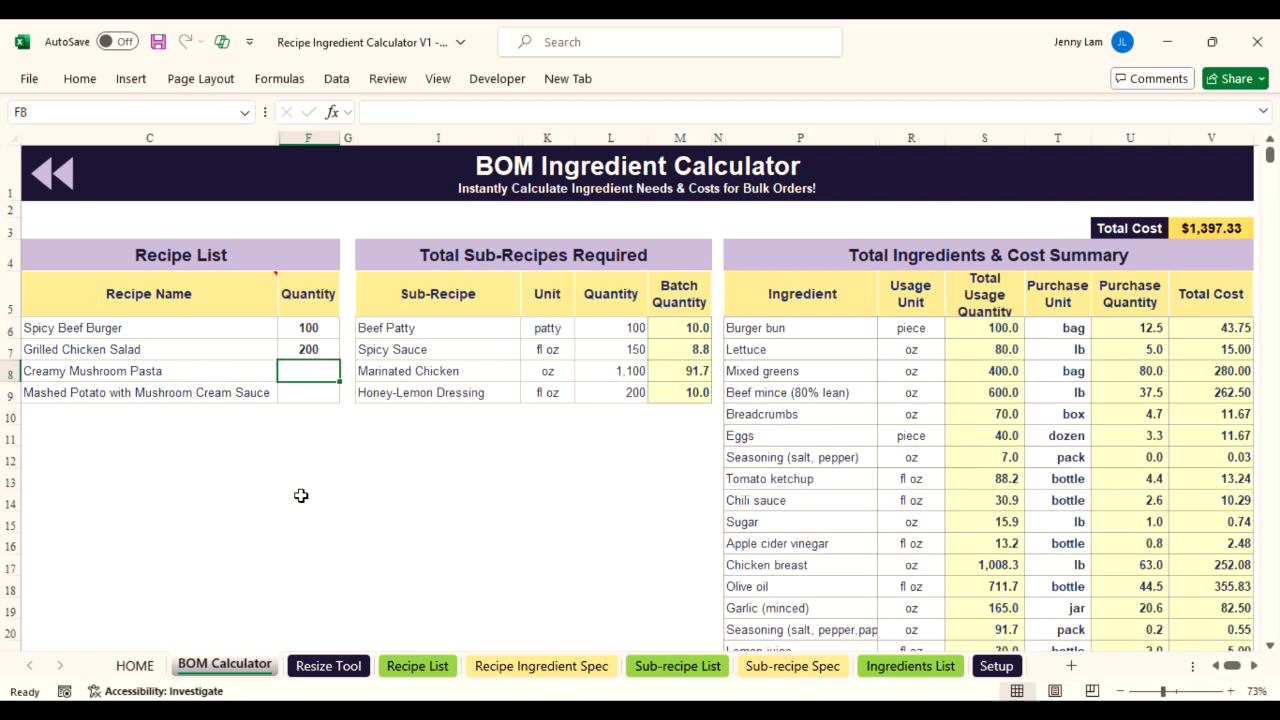
- Open the Resize Tool sheet from HOME and choose Mushroom Cream Sauce as the sub-recipe to resize
{"action": "left_click", "coordinate": [127, 676]}
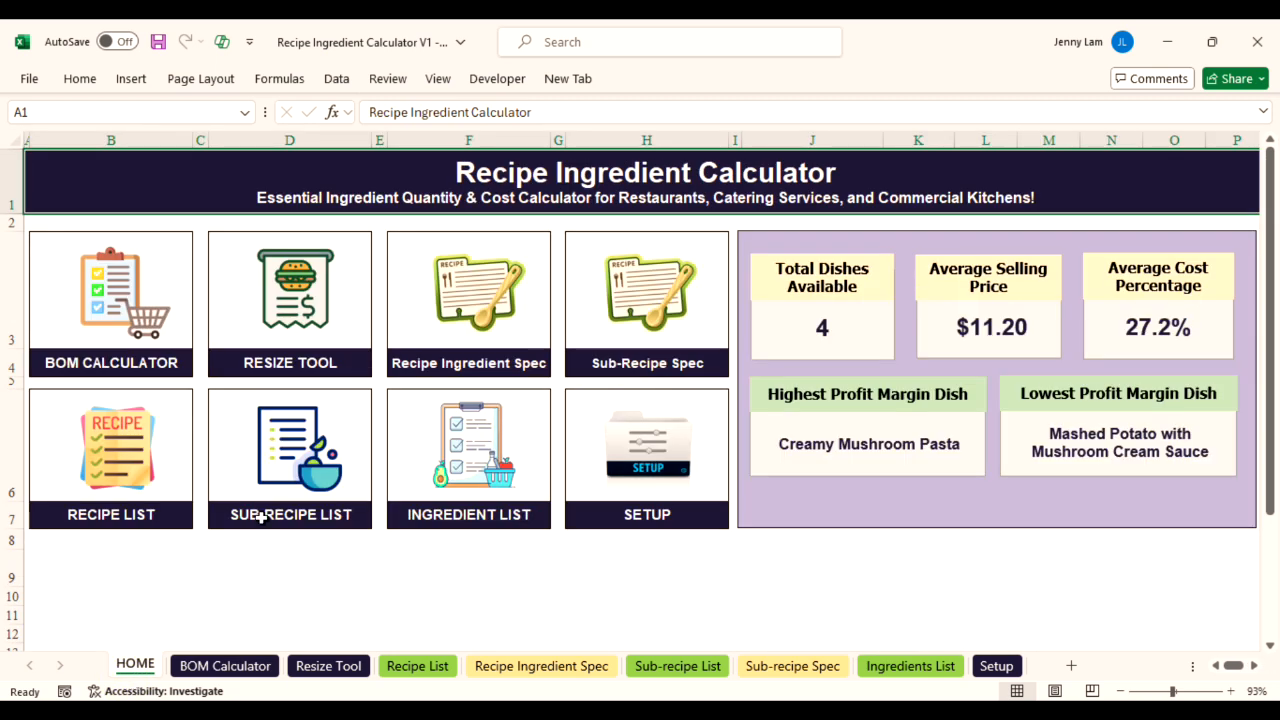
{"action": "left_click", "coordinate": [310, 309]}
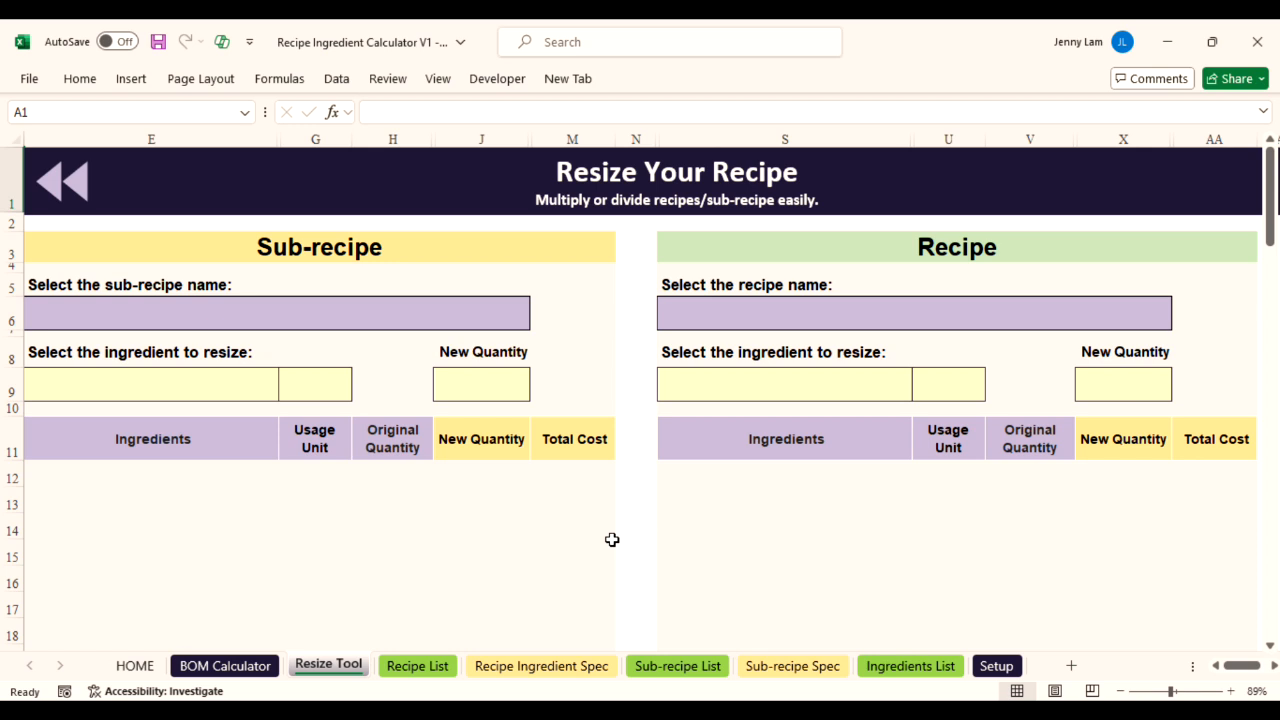
{"action": "left_click", "coordinate": [492, 310]}
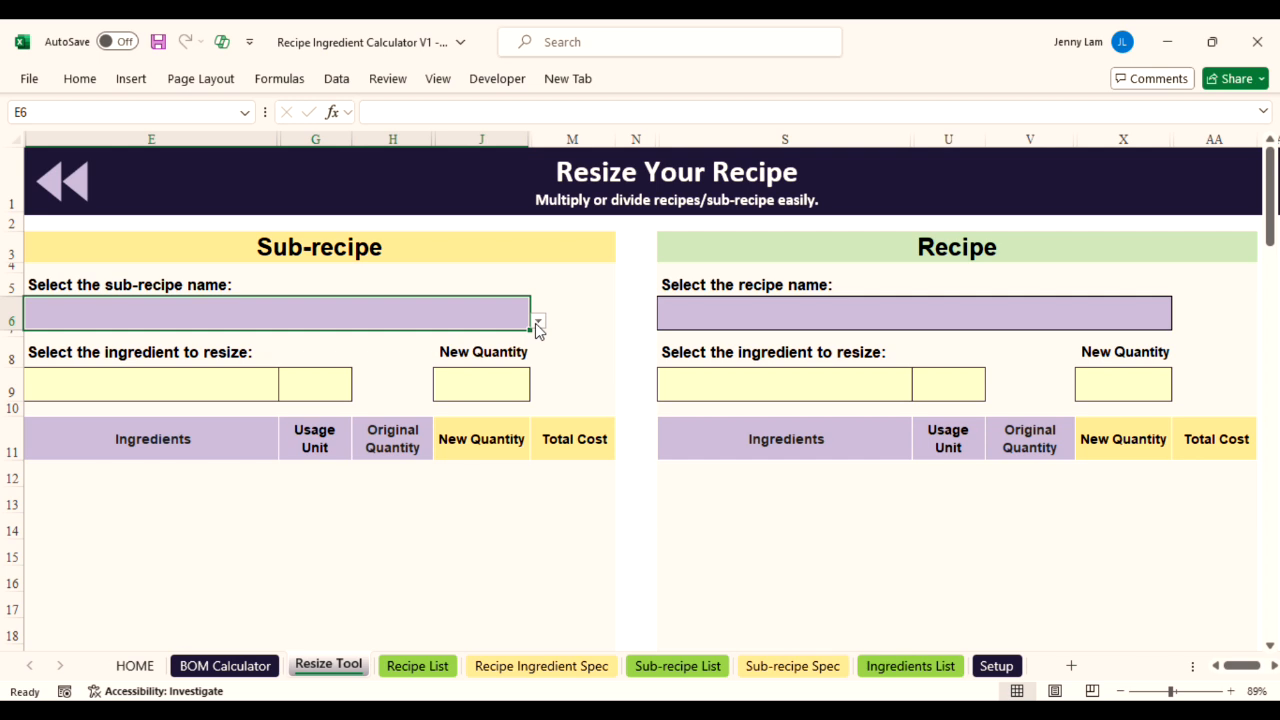
{"action": "left_click", "coordinate": [537, 323]}
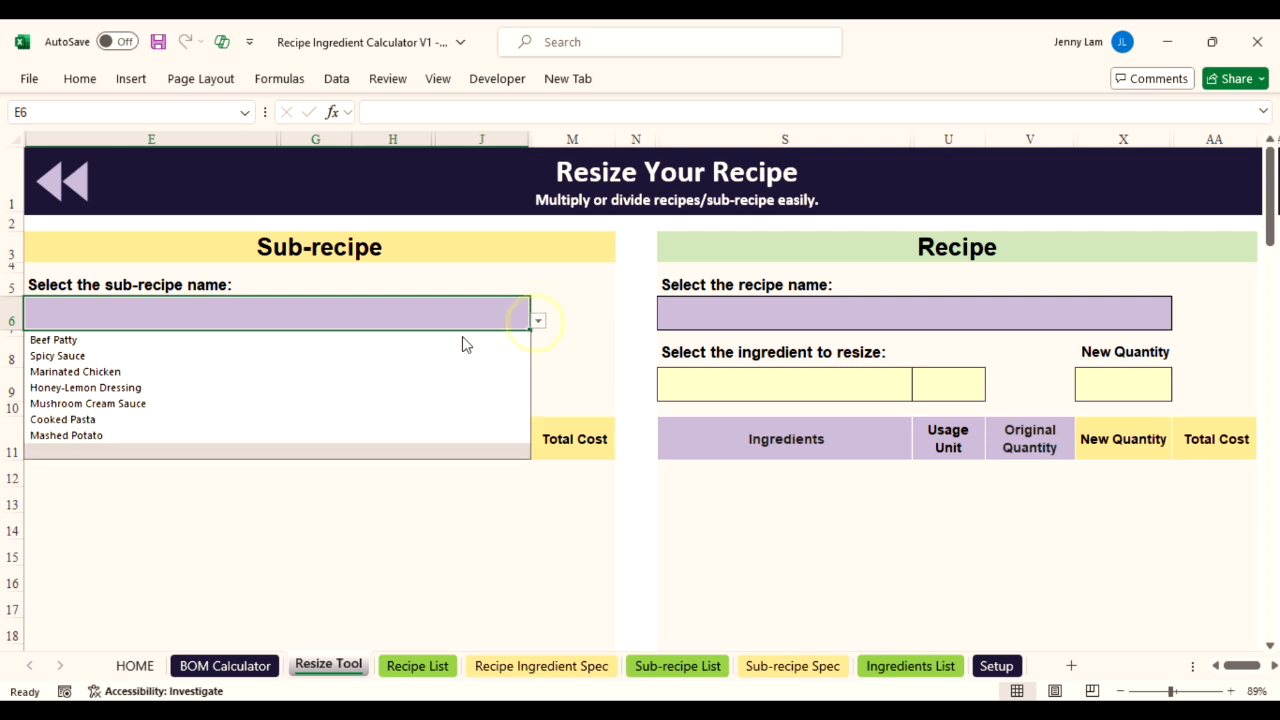
{"action": "left_click", "coordinate": [161, 403]}
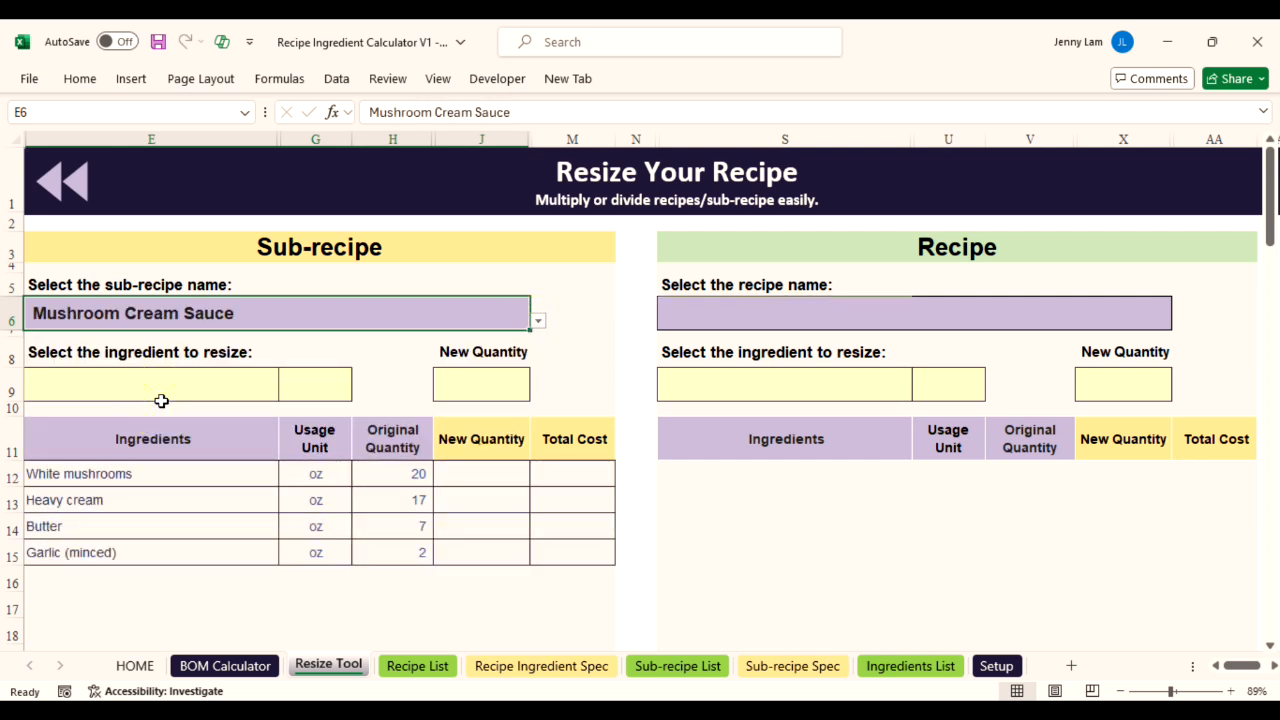
- Resize Mushroom Cream Sauce by White mushrooms with a new quantity of 12 oz, and inspect its total cost cell
{"action": "left_click", "coordinate": [200, 383]}
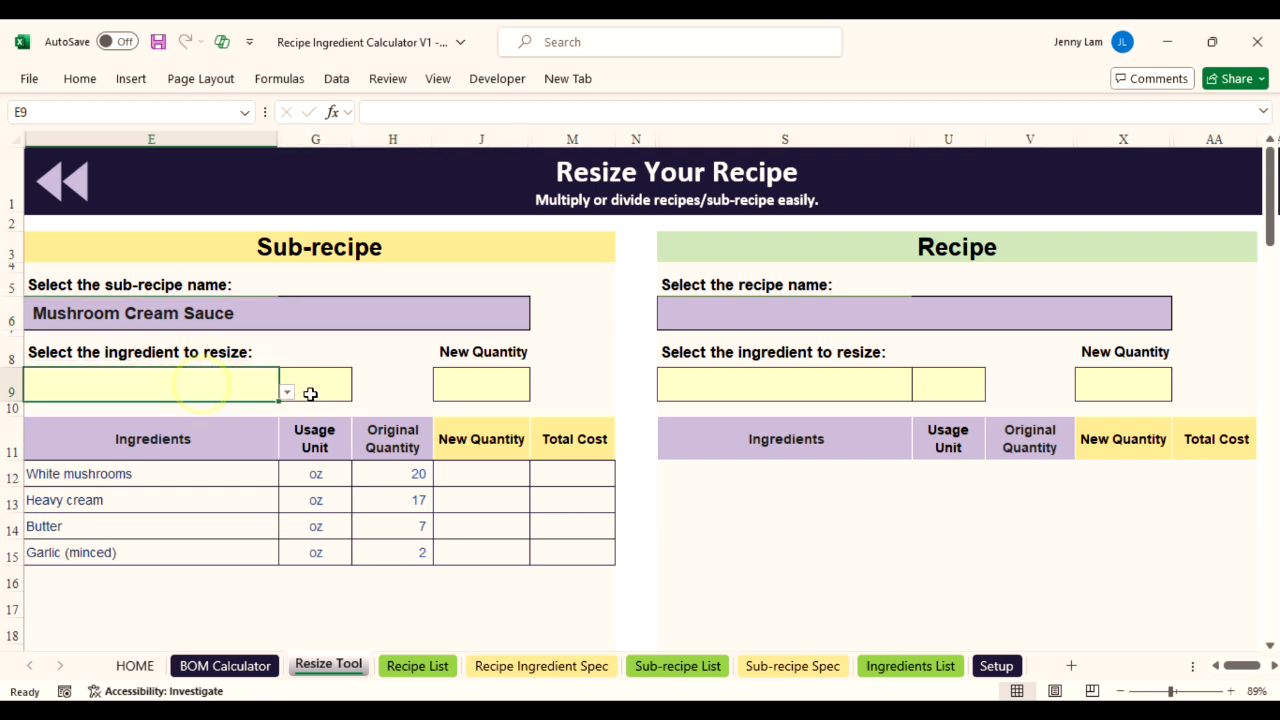
{"action": "left_click", "coordinate": [287, 396]}
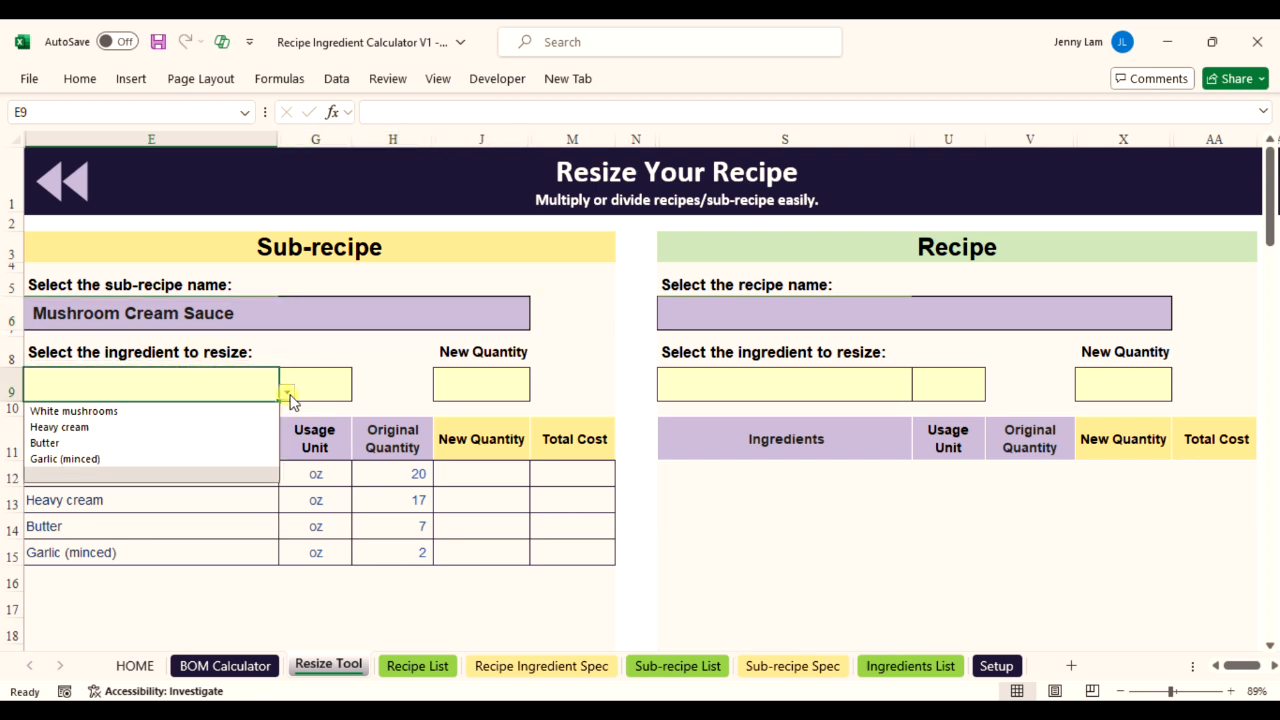
{"action": "left_click", "coordinate": [187, 412]}
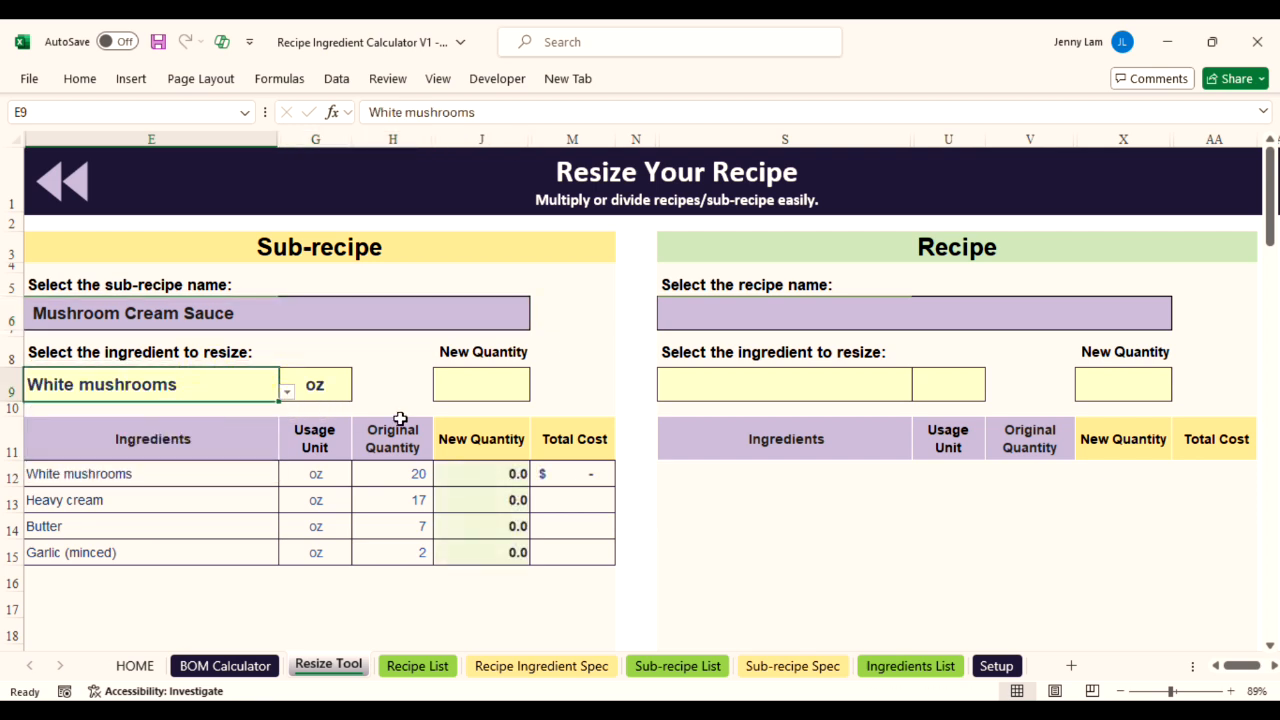
{"action": "left_click", "coordinate": [478, 392]}
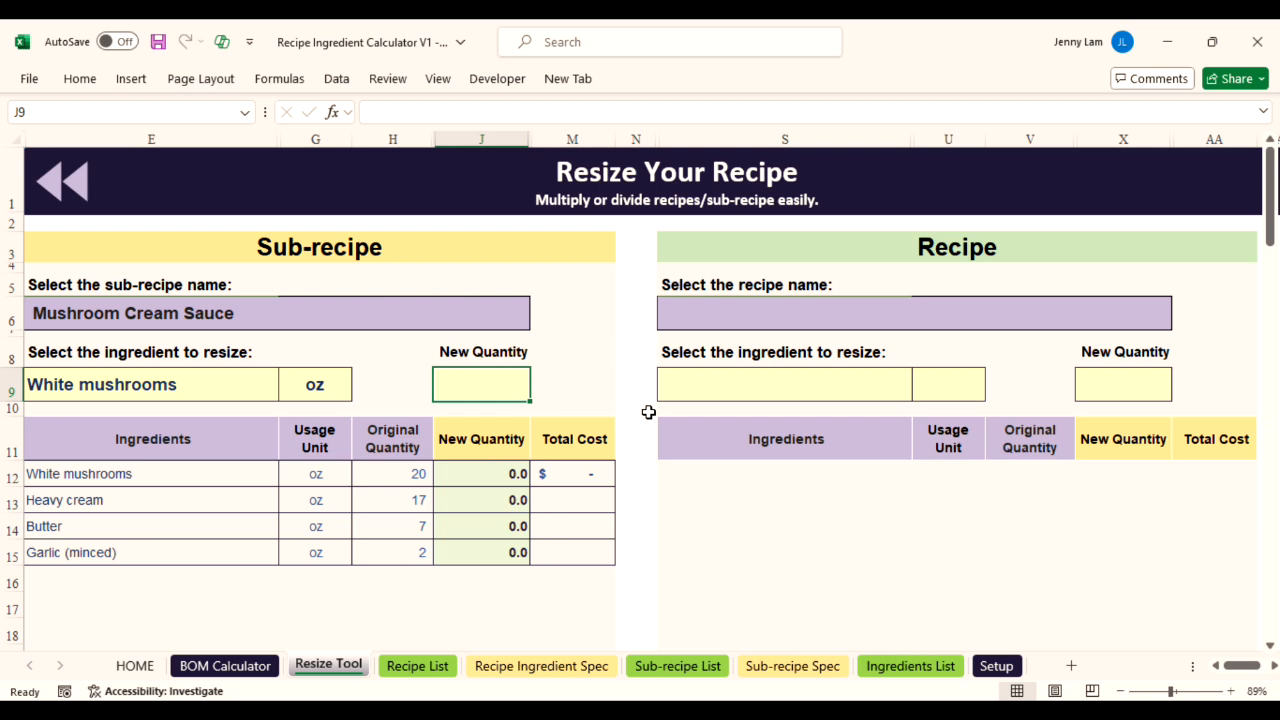
{"action": "type", "text": "12"}
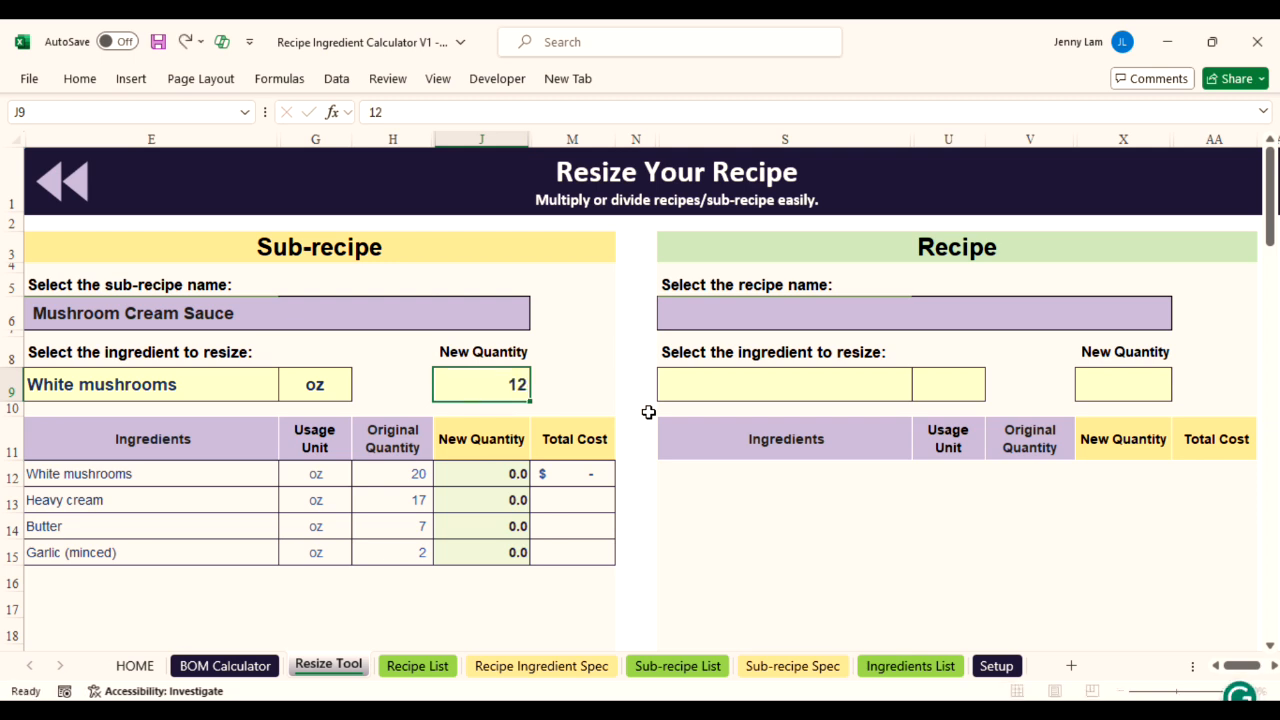
{"action": "key", "text": "Return"}
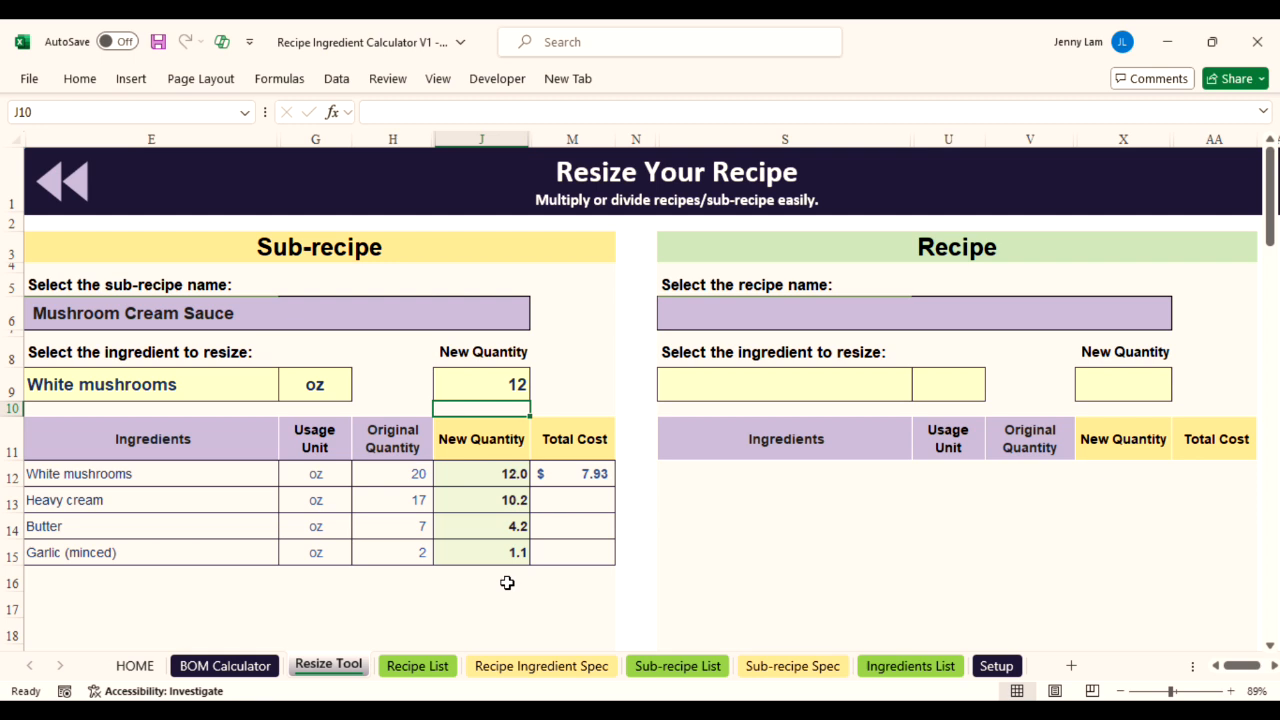
{"action": "left_click", "coordinate": [628, 582]}
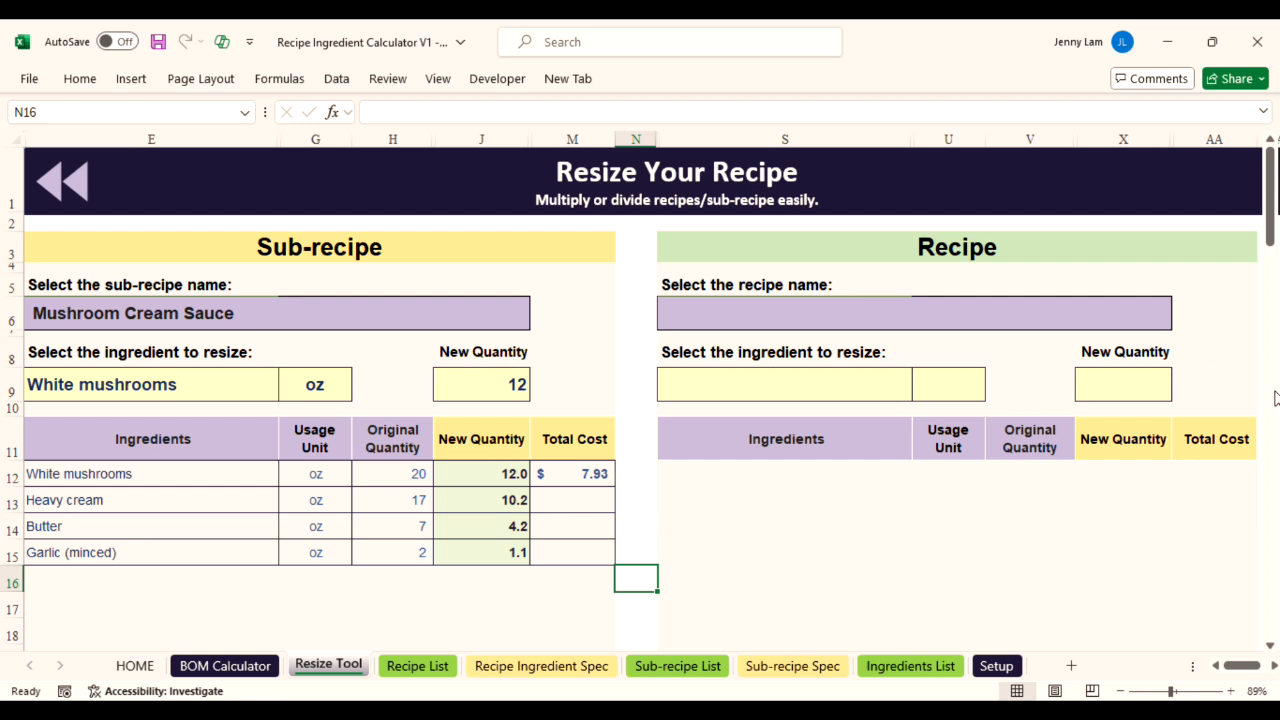
{"action": "left_click", "coordinate": [586, 474]}
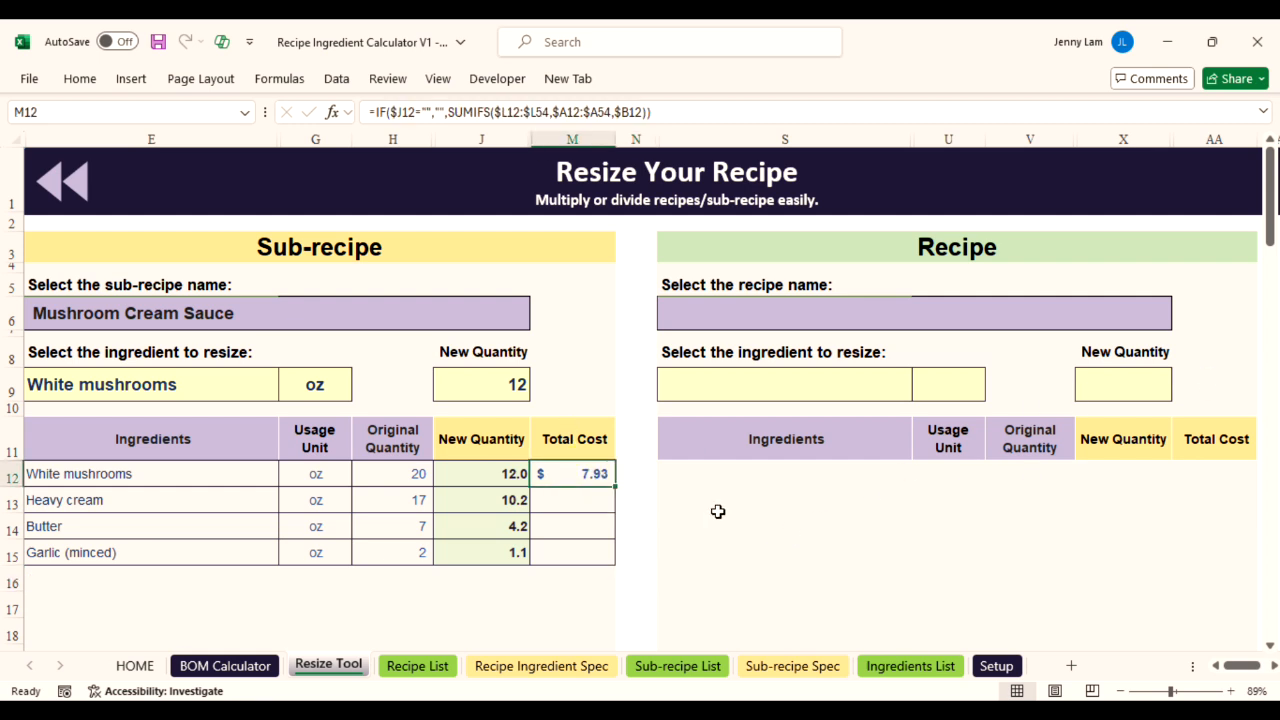
{"action": "left_click", "coordinate": [637, 548]}
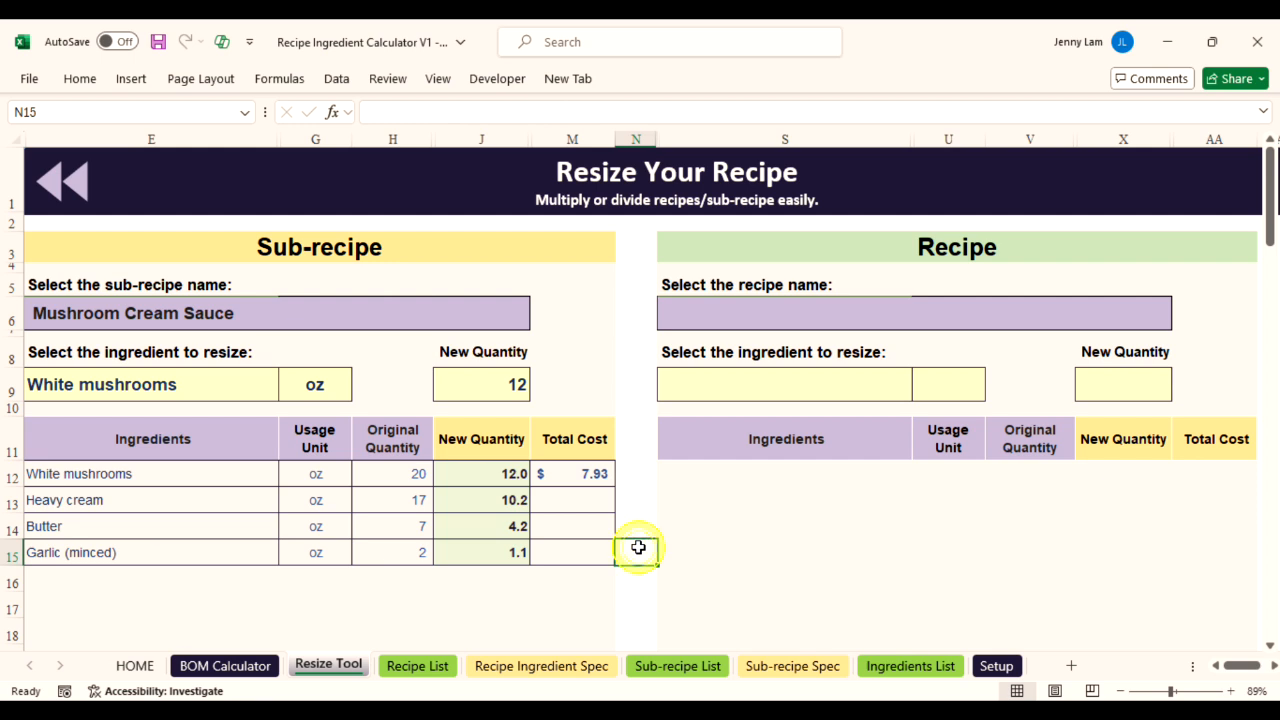
- Resize the Grilled Chicken Salad recipe by Honey-Lemon Dressing with a new quantity of 0.5 fl oz
{"action": "left_click", "coordinate": [1126, 311]}
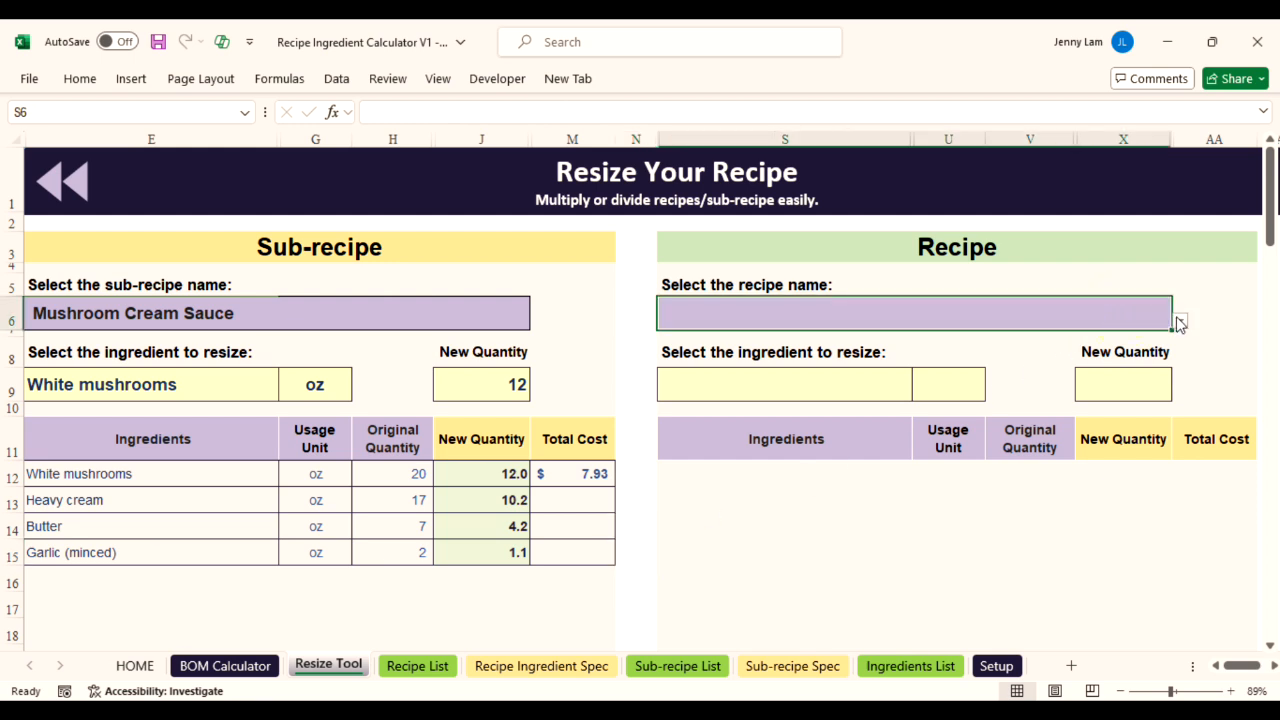
{"action": "left_click", "coordinate": [1179, 322]}
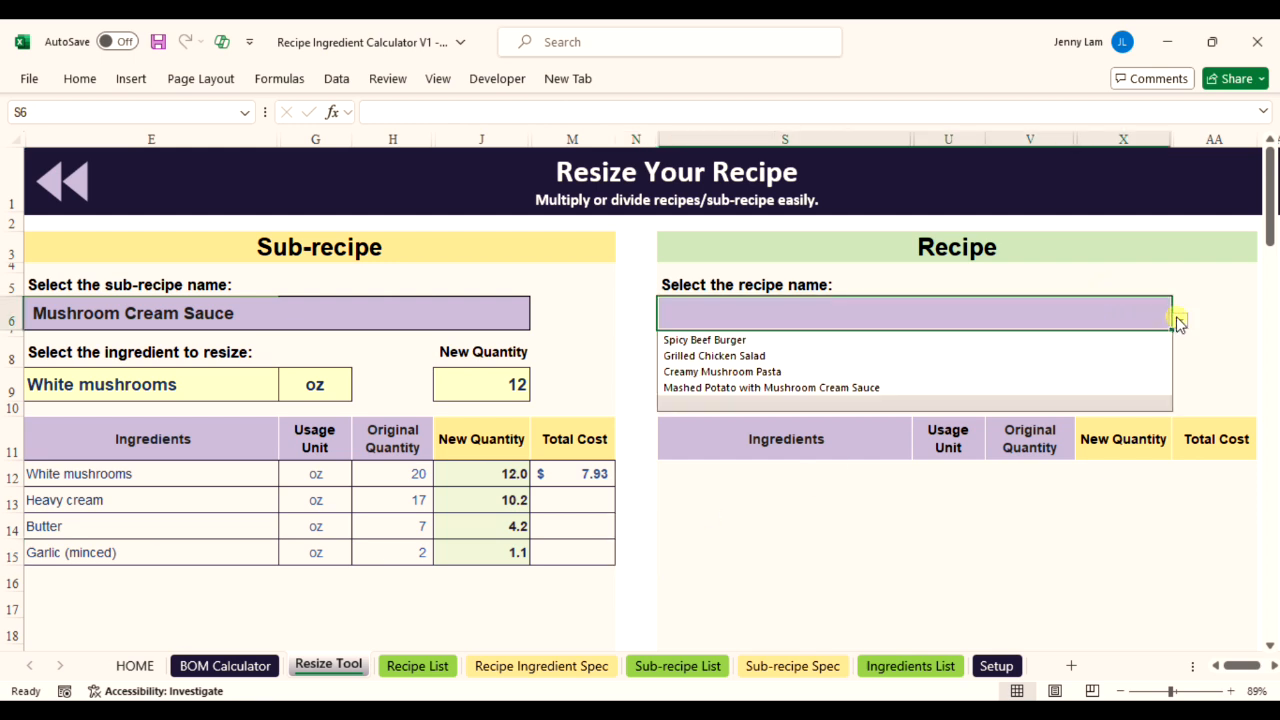
{"action": "left_click", "coordinate": [770, 358]}
{"action": "left_click", "coordinate": [906, 382]}
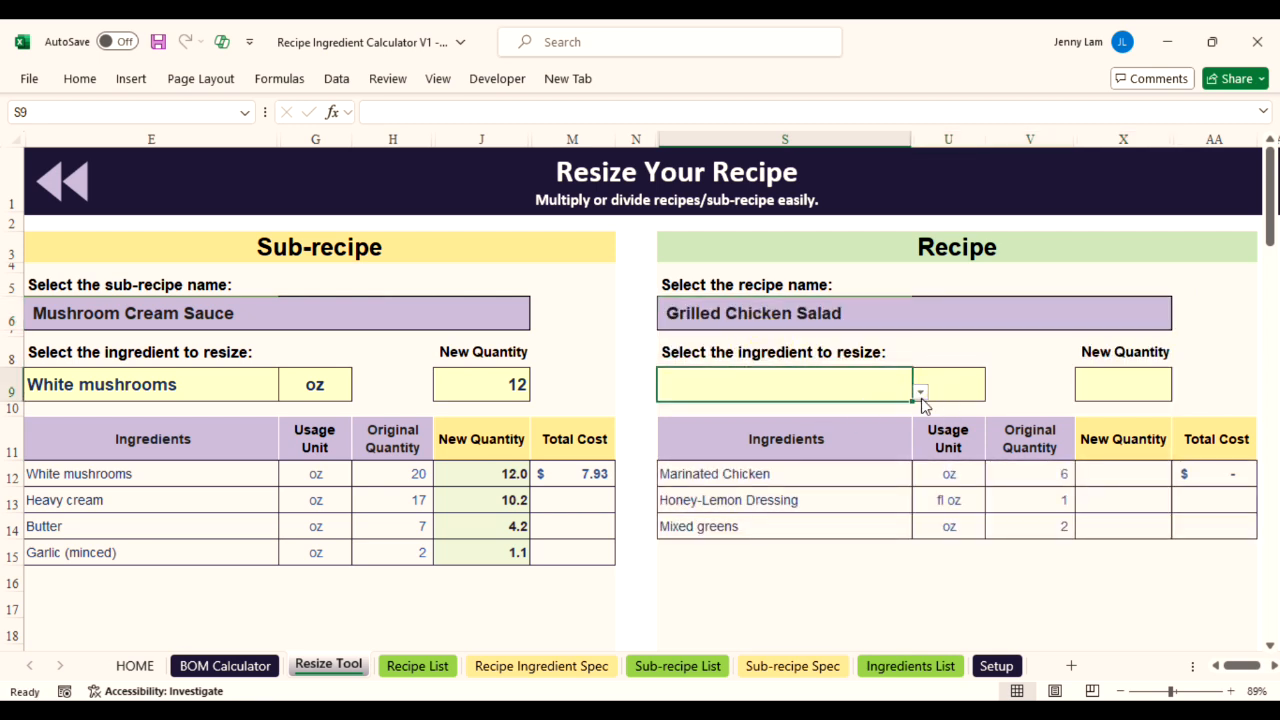
{"action": "left_click", "coordinate": [920, 396]}
{"action": "left_click", "coordinate": [748, 427]}
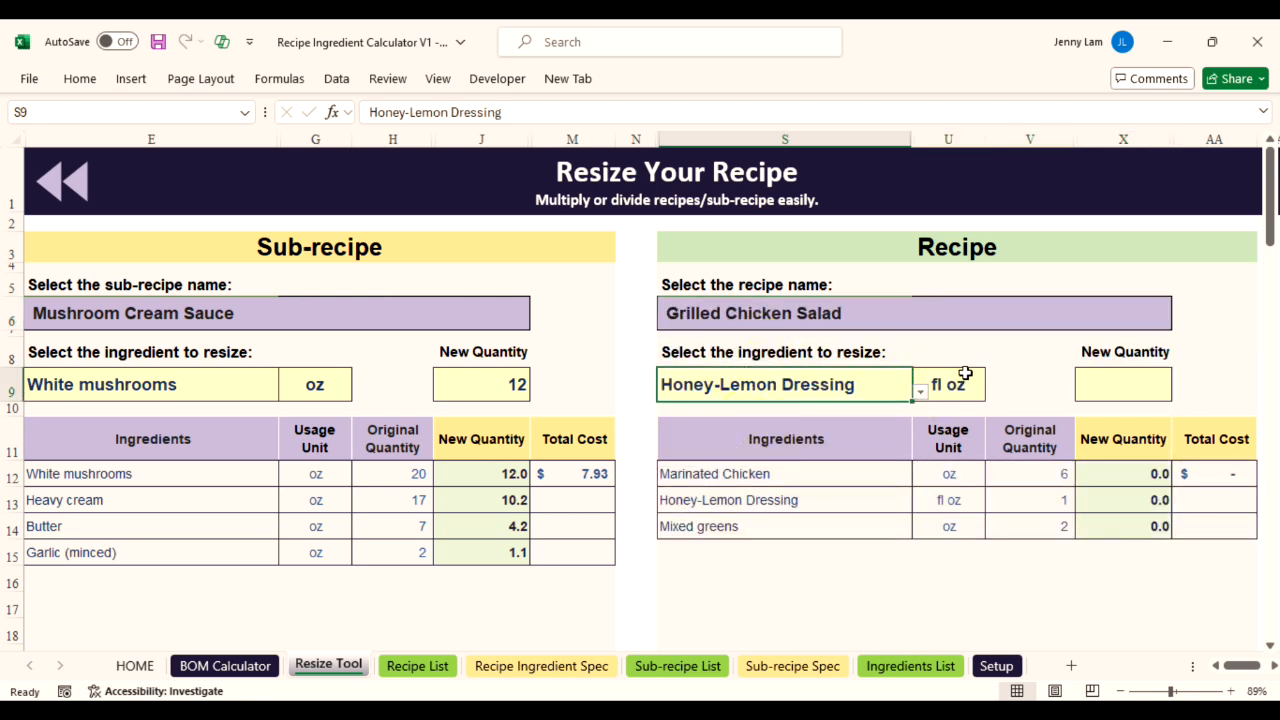
{"action": "left_click", "coordinate": [1133, 385]}
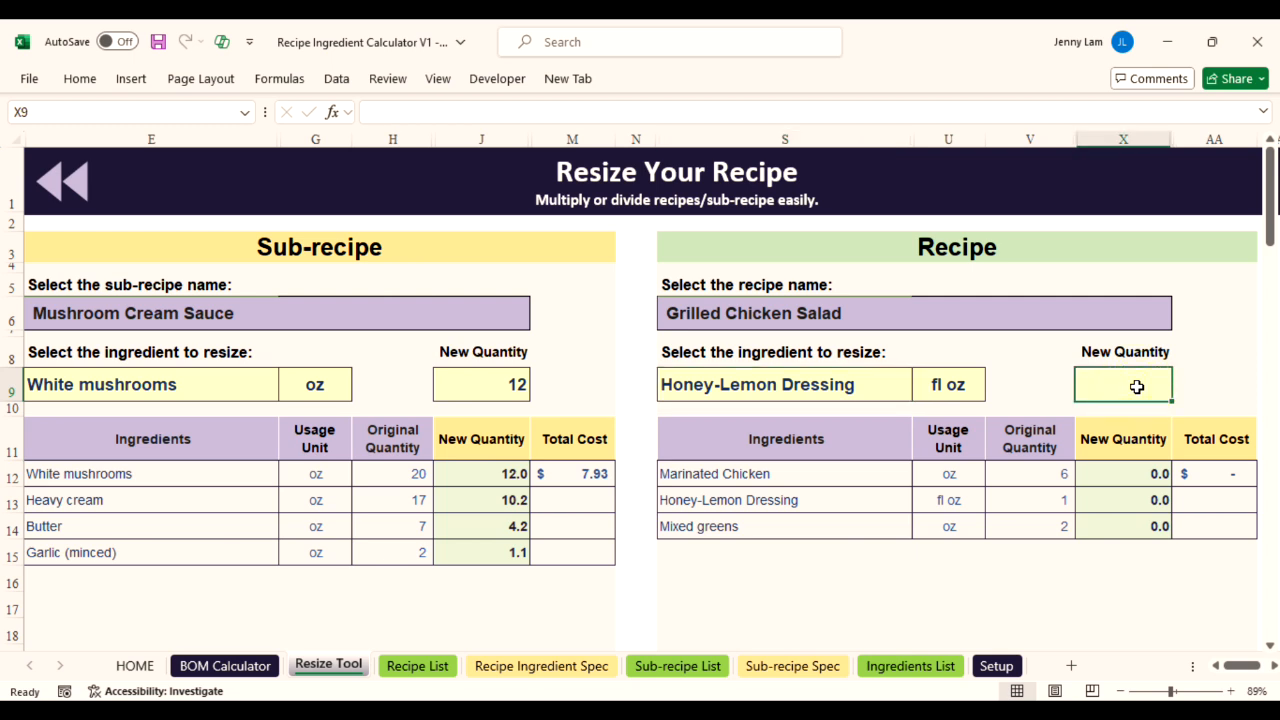
{"action": "type", "text": "0.5"}
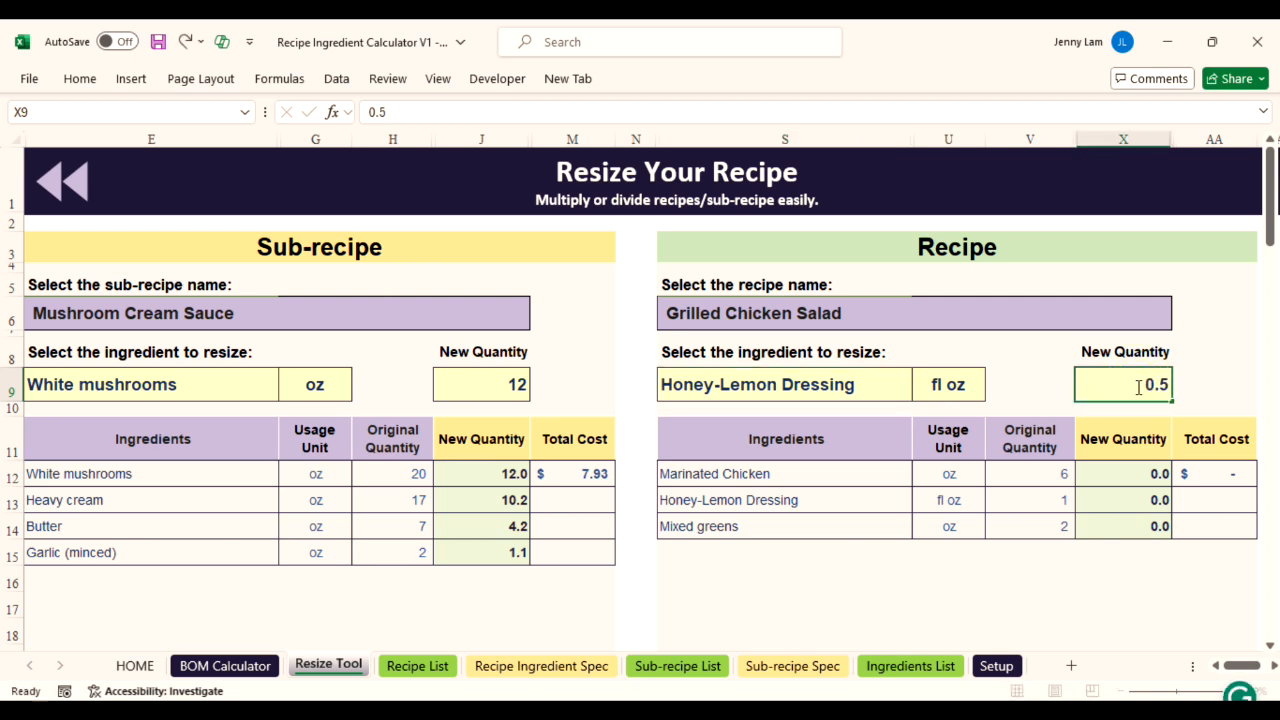
{"action": "key", "text": "Return"}
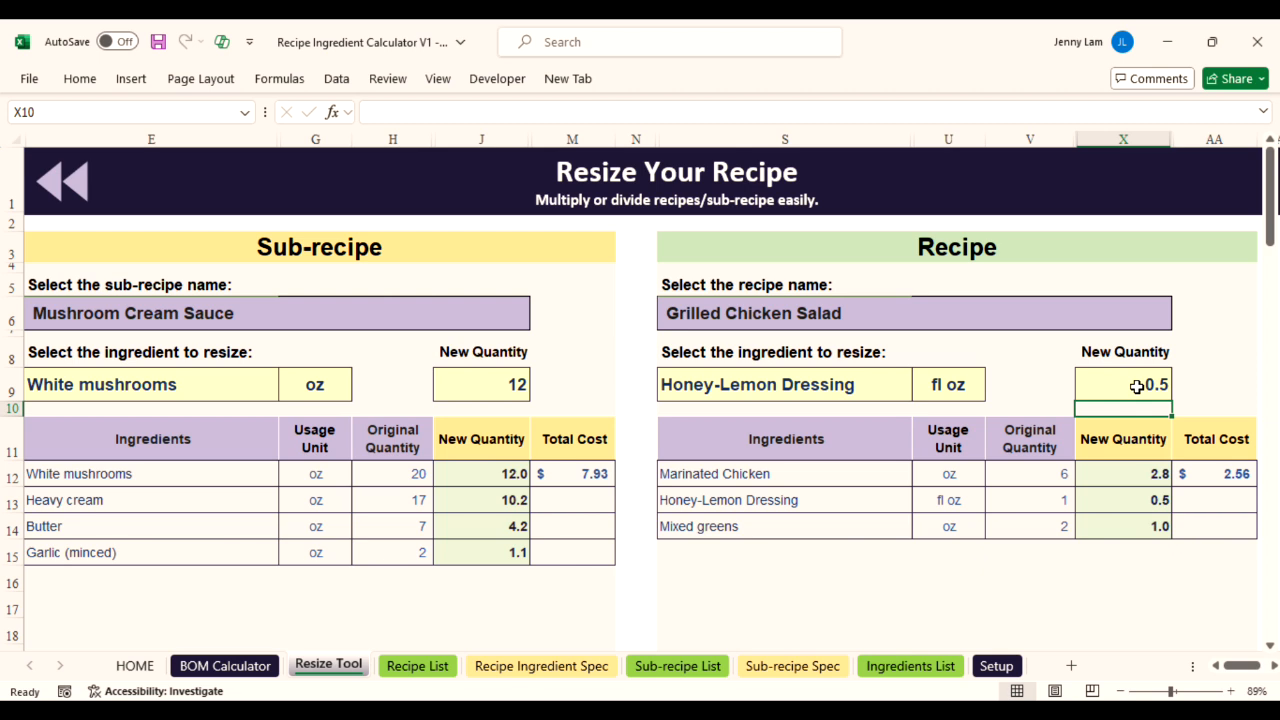